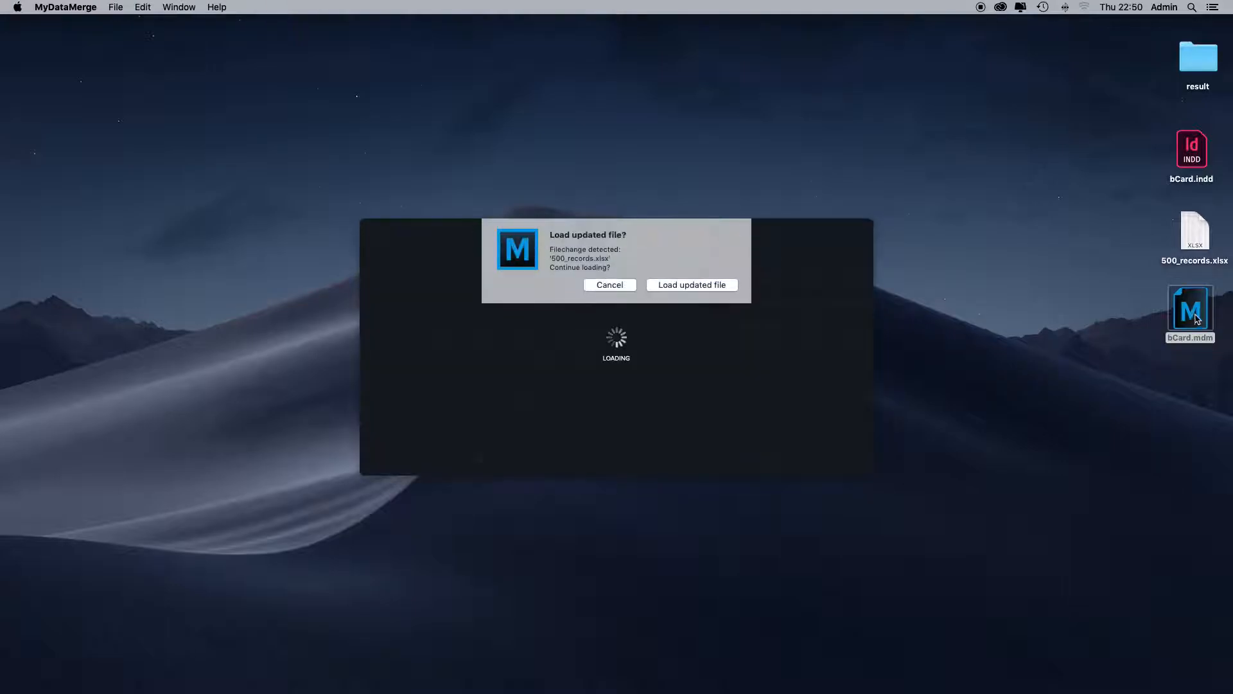
- Load the updated 500_records.xlsx data file and review pages 1 and 2 of the bCard.indd template in InDesign
{"action": "left_click", "coordinate": [700, 283]}
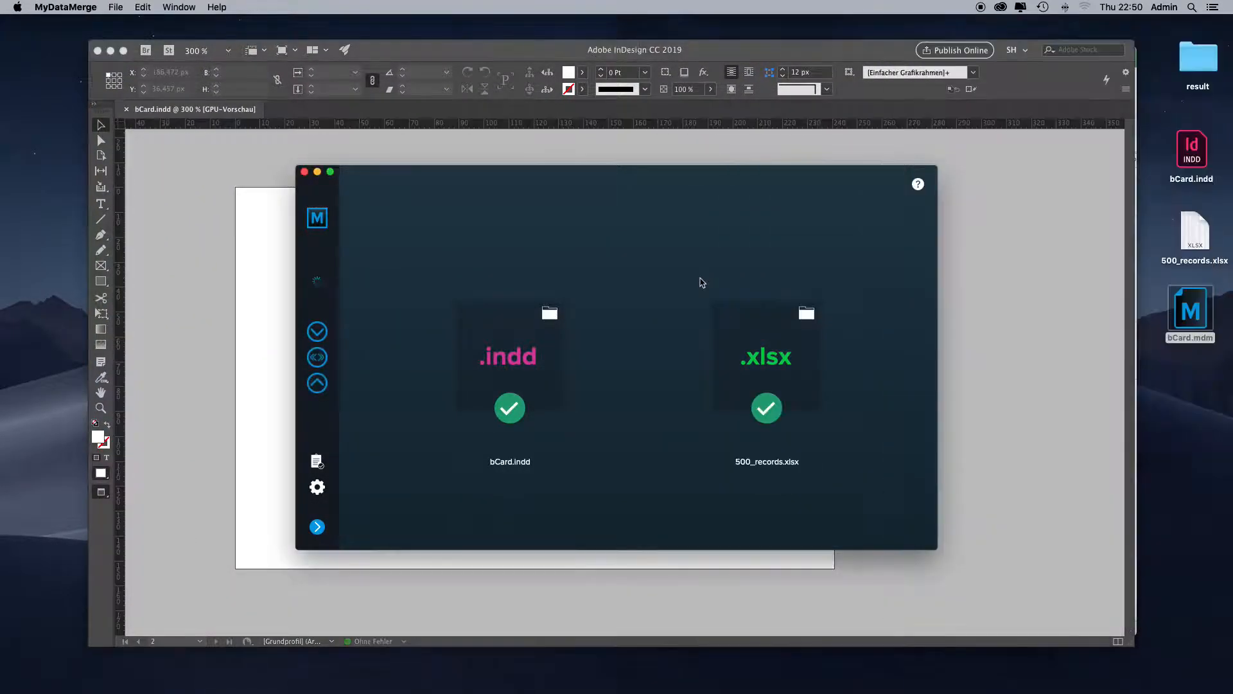
{"action": "left_click", "coordinate": [711, 158]}
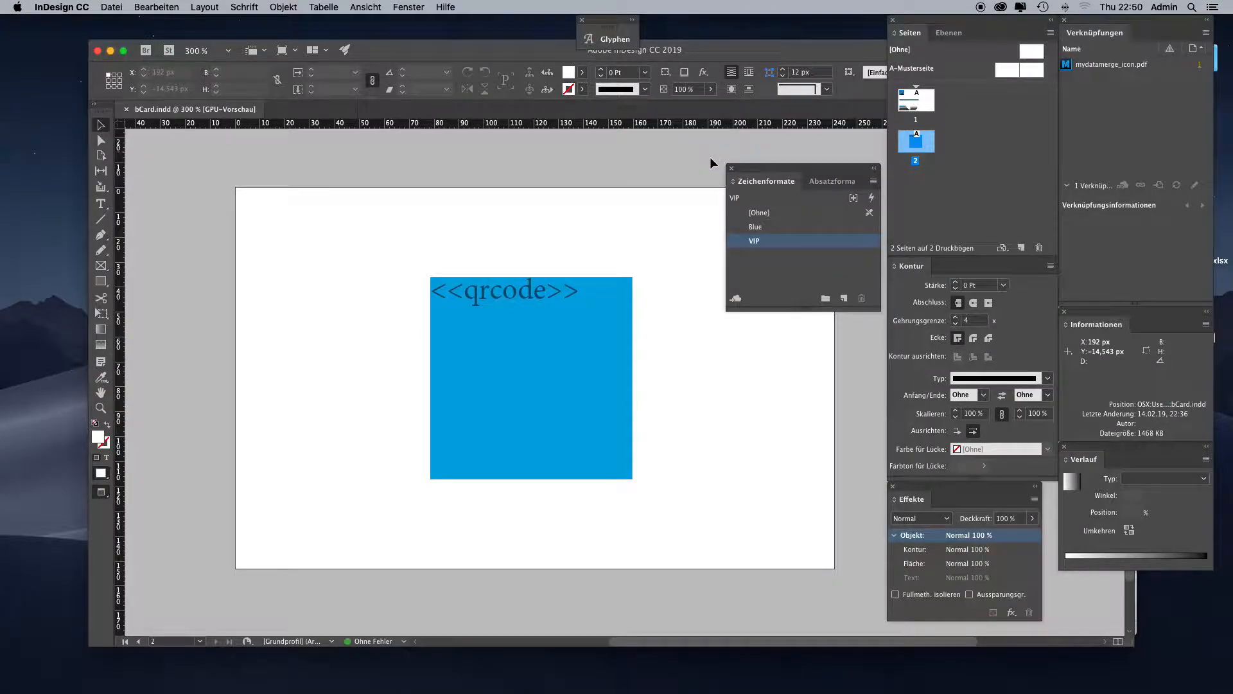
{"action": "double_click", "coordinate": [915, 100]}
{"action": "mouse_move", "coordinate": [603, 274]}
{"action": "left_mouse_down"}
{"action": "mouse_move", "coordinate": [631, 272]}
{"action": "mouse_move", "coordinate": [591, 271]}
{"action": "left_mouse_up"}
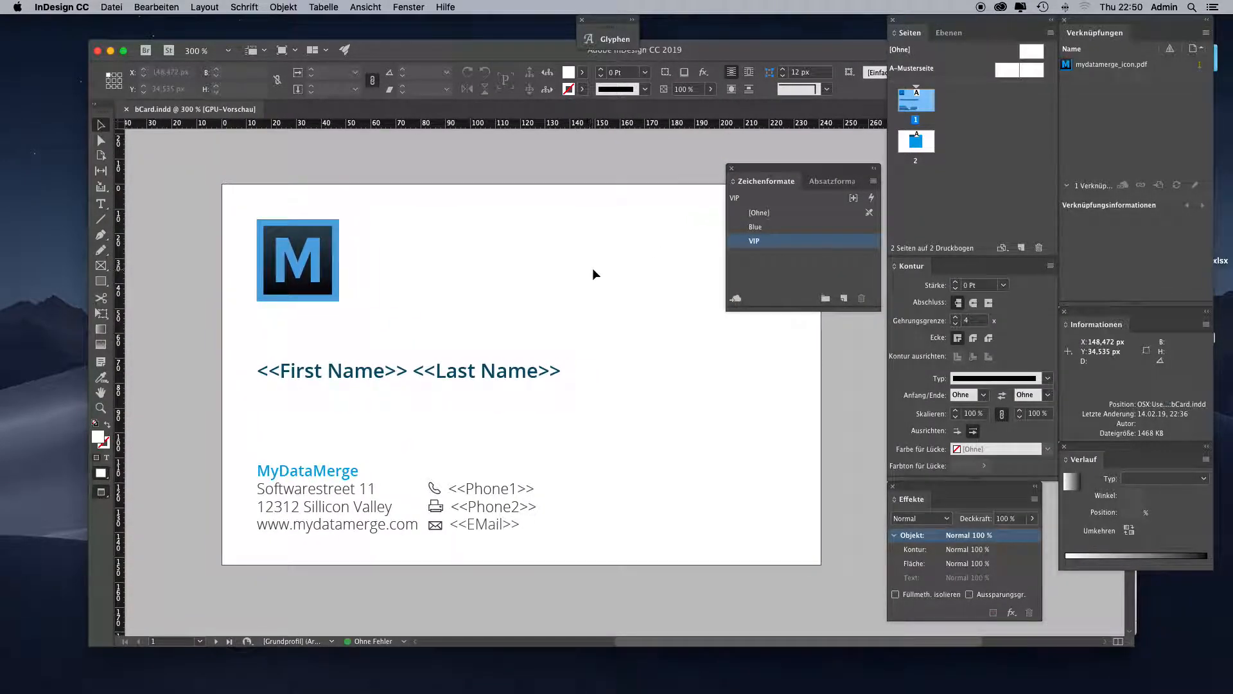
{"action": "left_click", "coordinate": [334, 386]}
{"action": "double_click", "coordinate": [916, 141]}
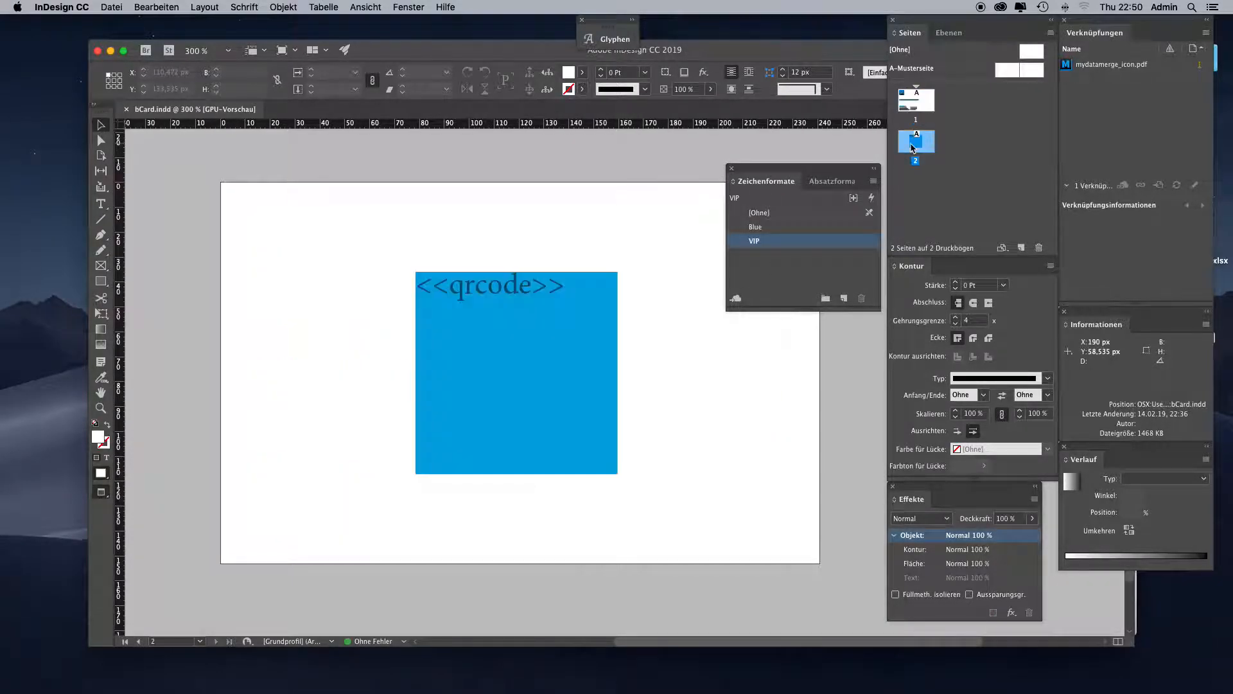
{"action": "left_click_drag", "start_coordinate": [618, 343], "coordinate": [623, 359]}
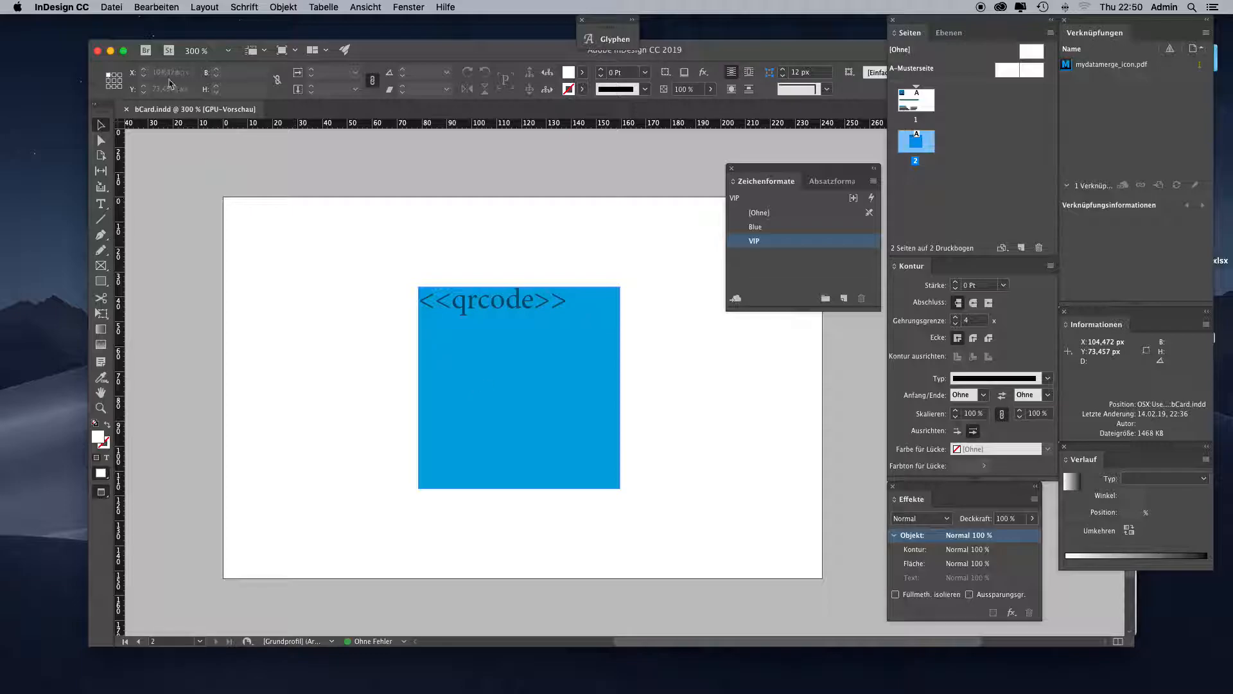
{"action": "left_click", "coordinate": [110, 50]}
- Switch to the 500_records workbook in Excel and examine its columns, especially the VIP entries
{"action": "left_click", "coordinate": [551, 170]}
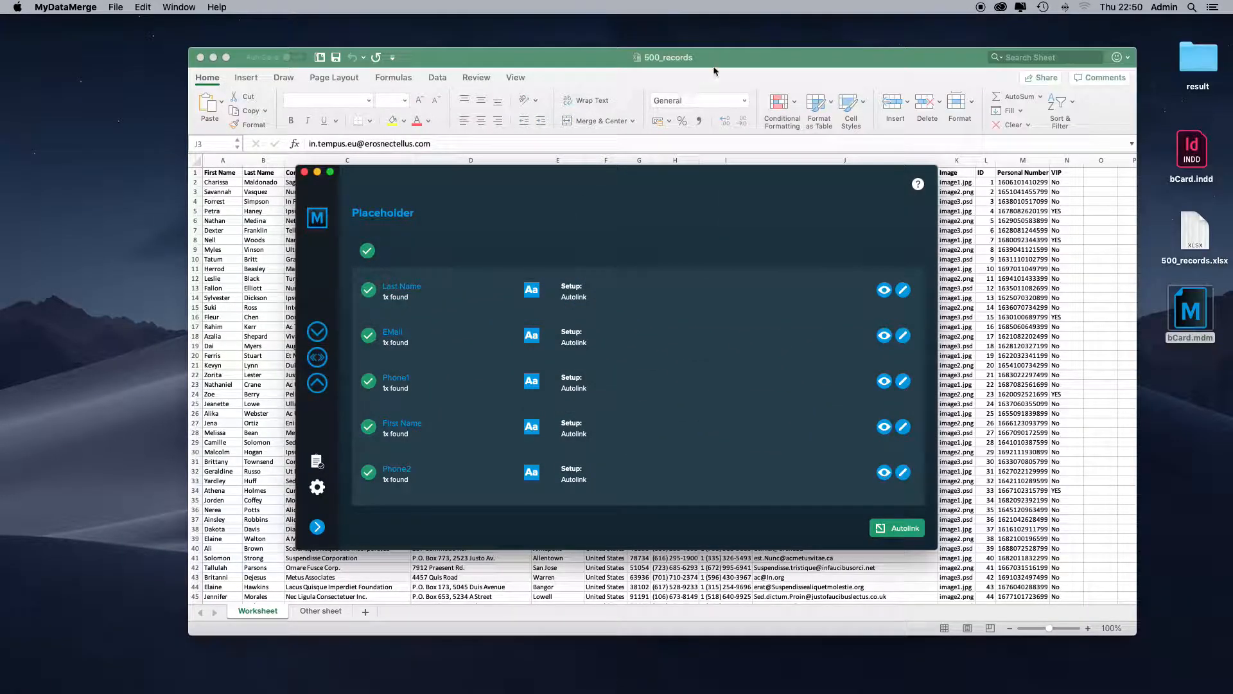
{"action": "left_click", "coordinate": [715, 65]}
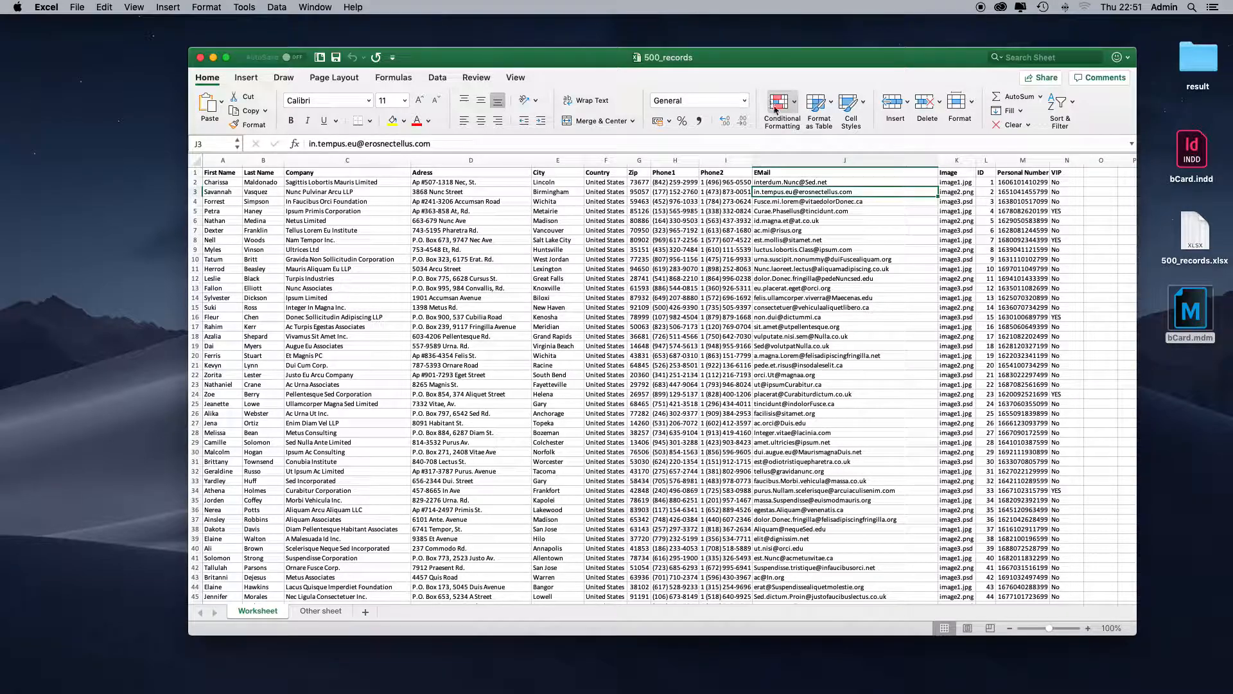
{"action": "left_click", "coordinate": [1060, 210]}
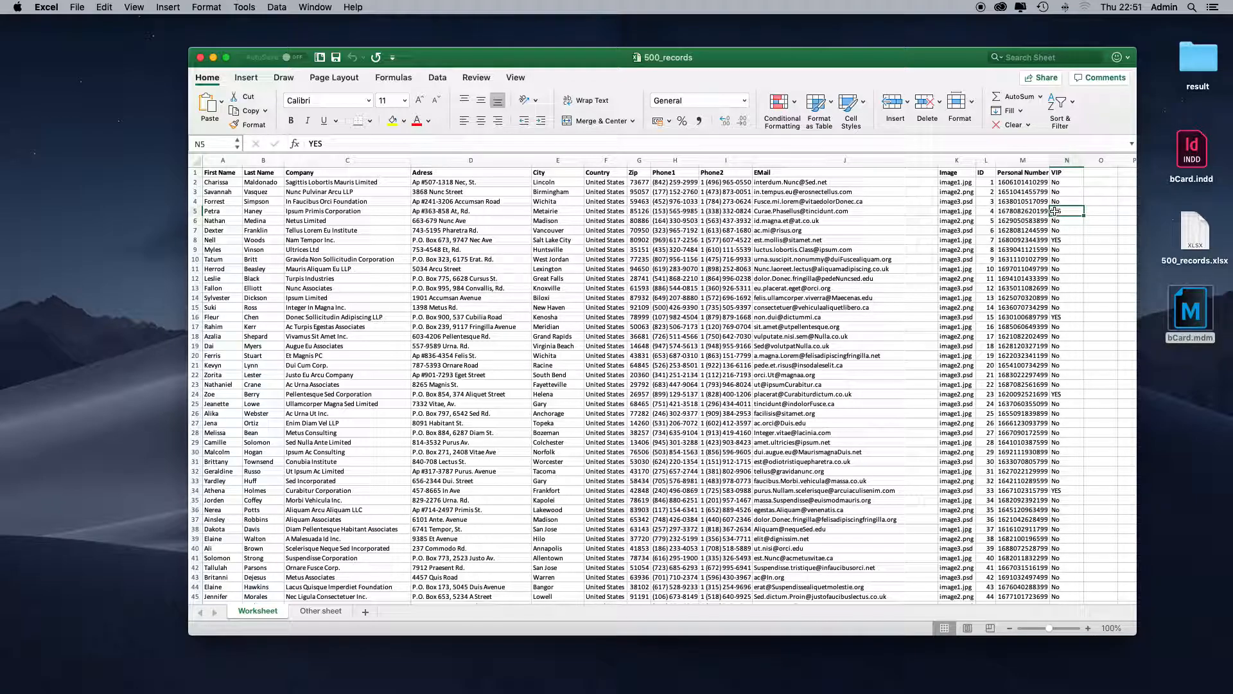
{"action": "scroll", "coordinate": [1054, 211], "scroll_direction": "down", "scroll_amount": 1}
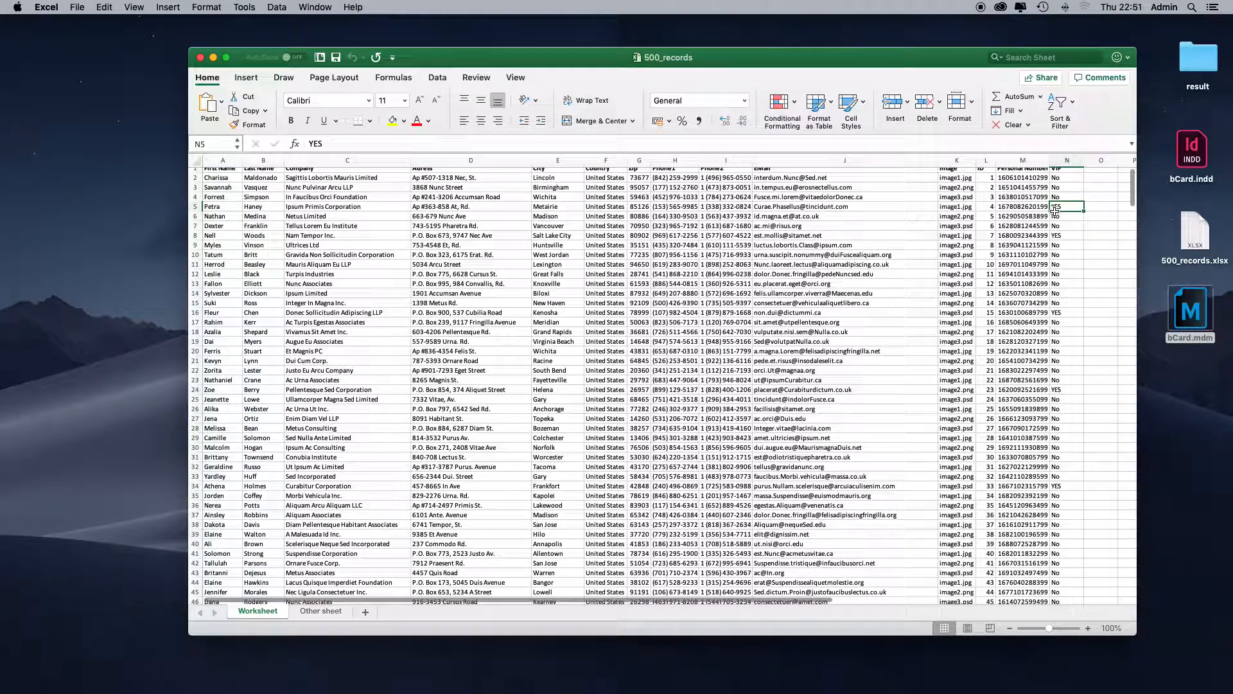
{"action": "scroll", "coordinate": [1054, 211], "scroll_direction": "up", "scroll_amount": 1}
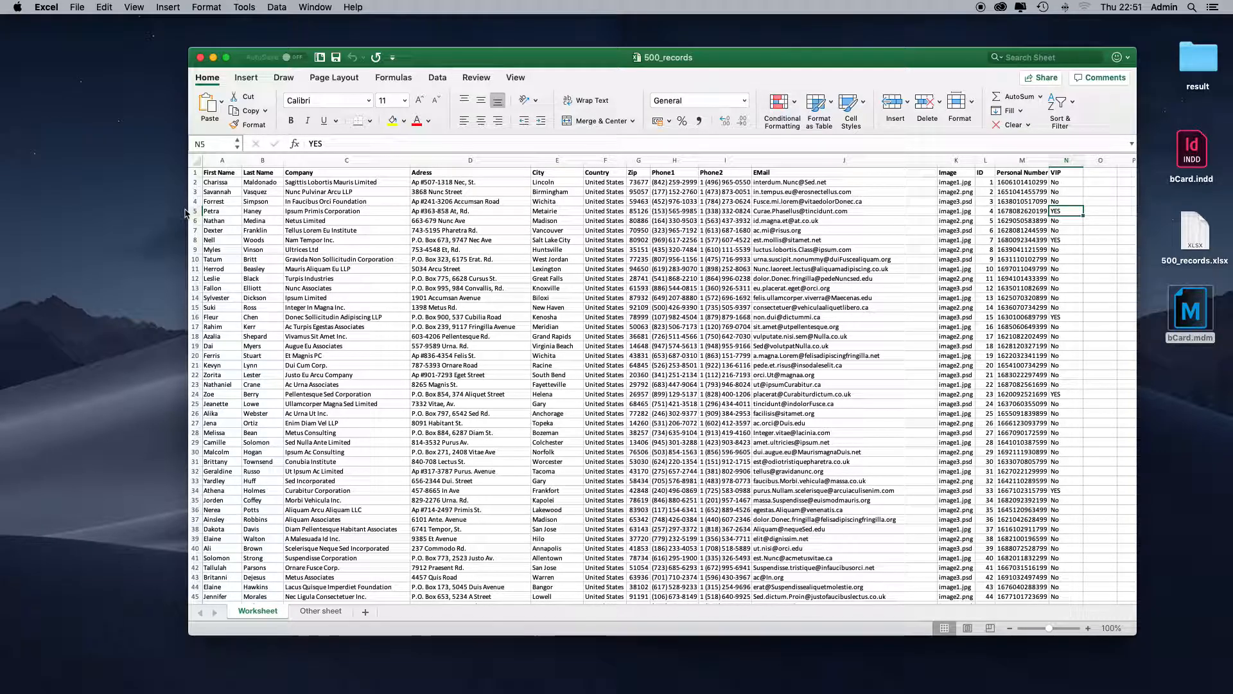
- Clear the Phone2 cell in row 3 and the EMail cell in row 4 of the worksheet
{"action": "left_click", "coordinate": [195, 191]}
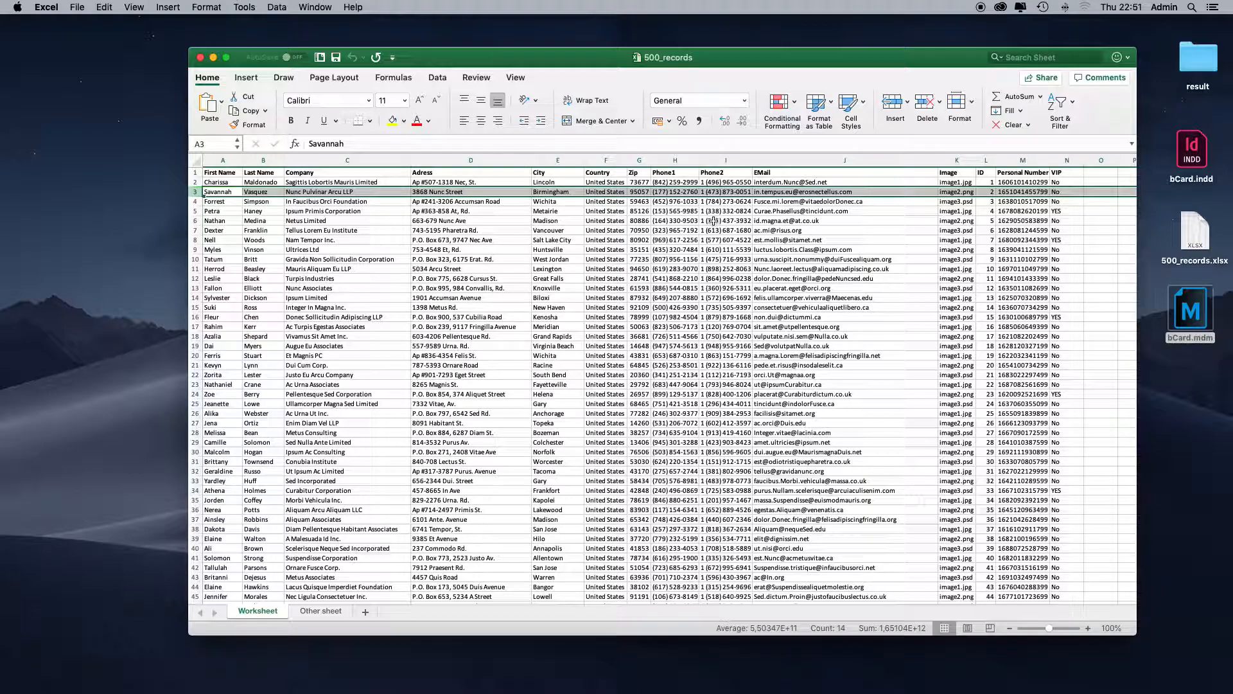
{"action": "left_click", "coordinate": [738, 192]}
{"action": "key", "text": "Delete"}
{"action": "left_click", "coordinate": [739, 202]}
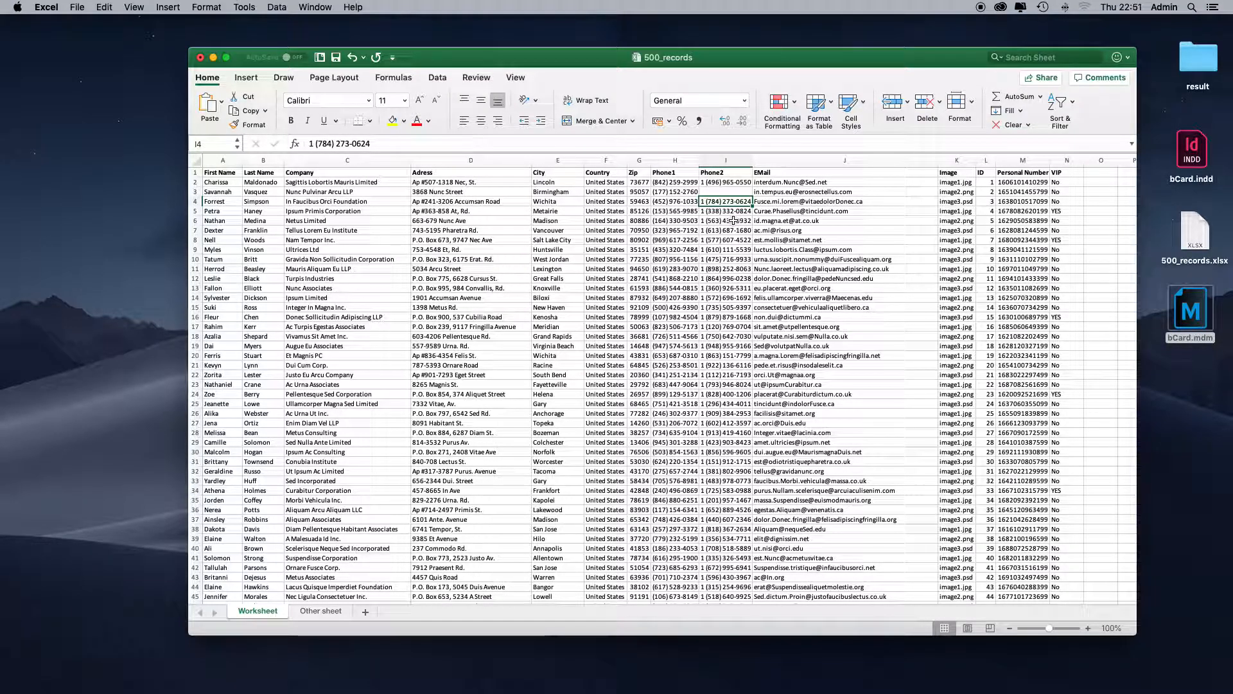
{"action": "left_click", "coordinate": [857, 201]}
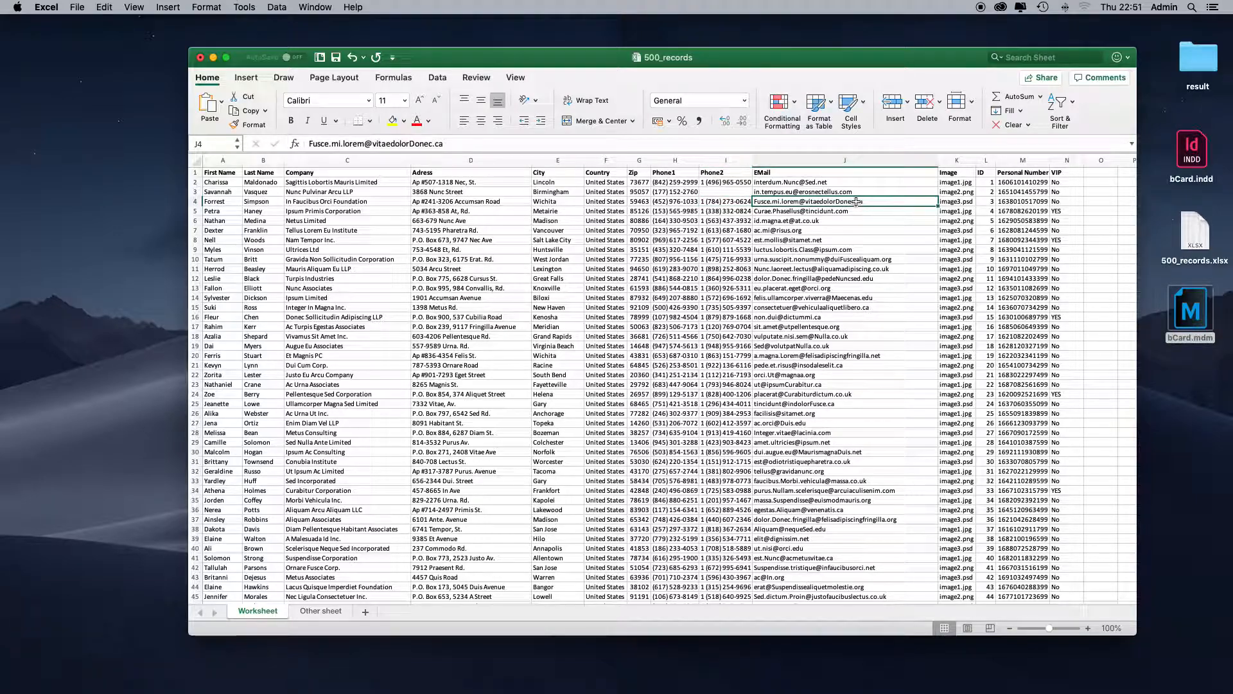
{"action": "key", "text": "Delete"}
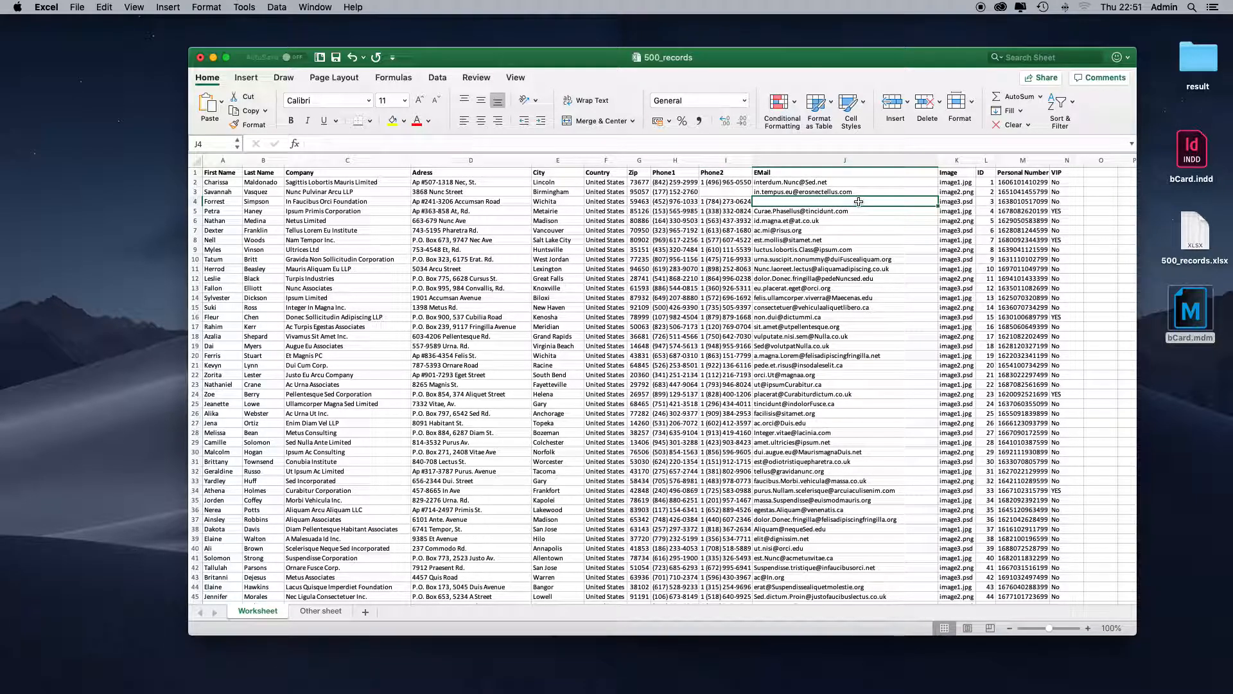
- Save the 500_records workbook and switch back to MyDataMerge
{"action": "left_click", "coordinate": [196, 210]}
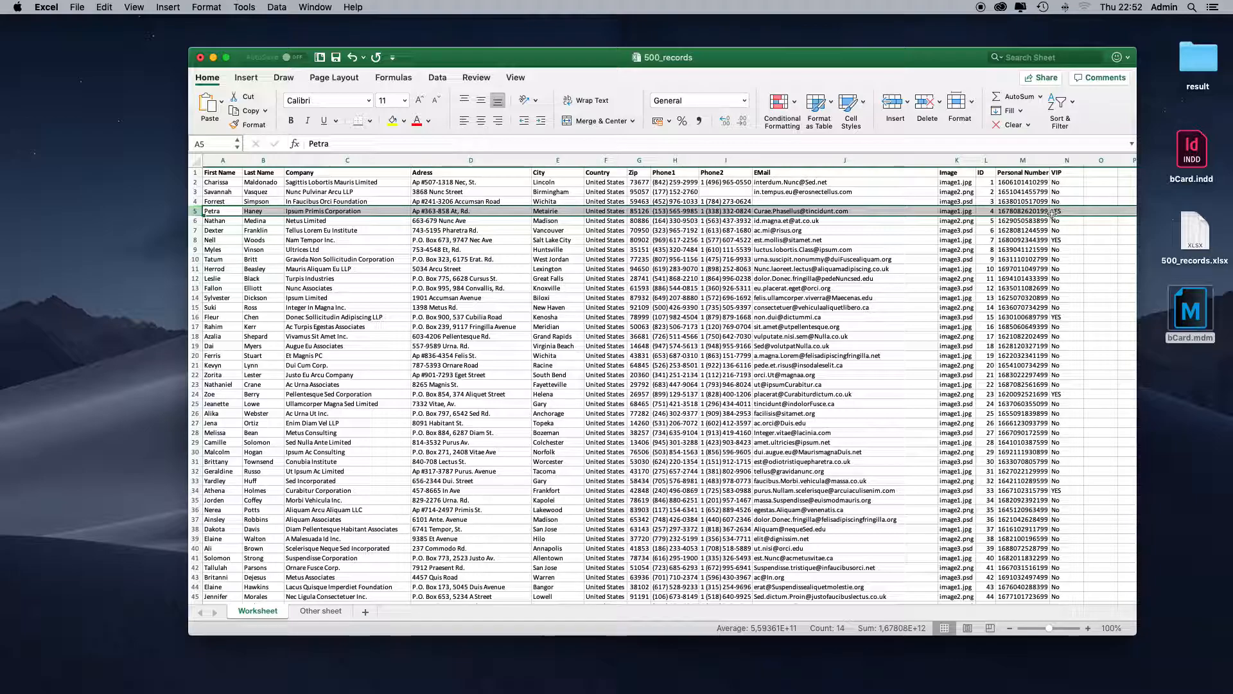
{"action": "key", "text": "super+s"}
{"action": "key", "text": "super+Tab"}
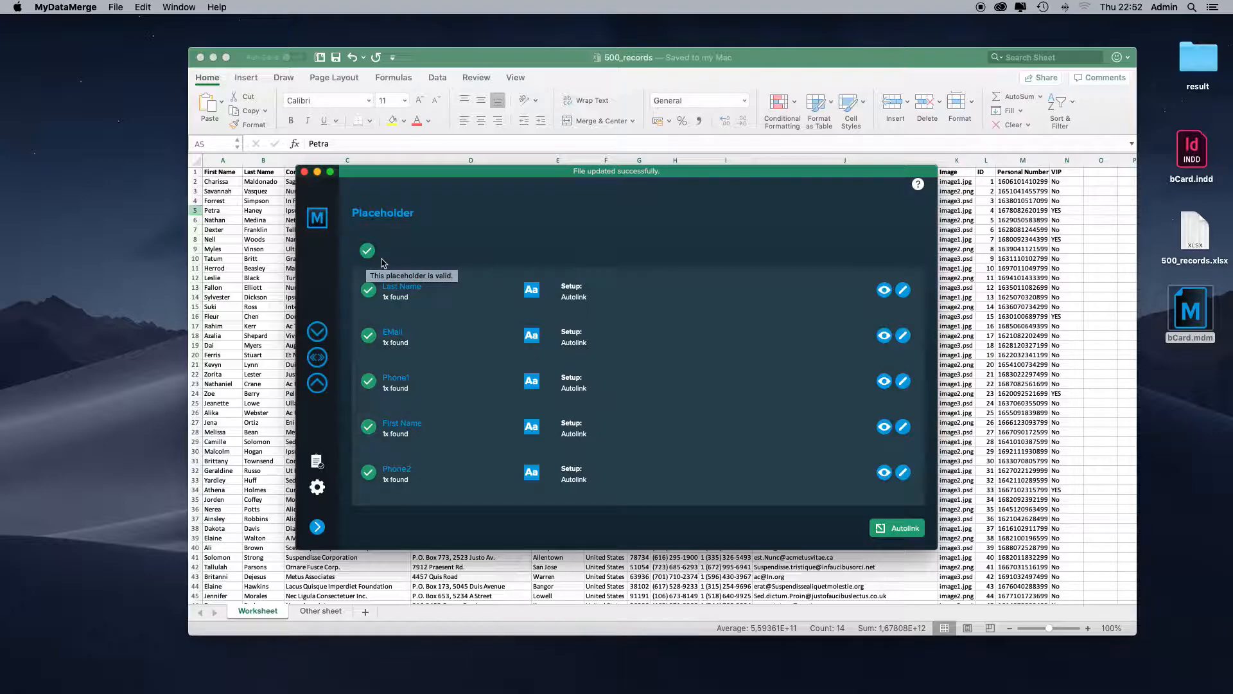
- Open the Phone2 placeholder in the editor and preview data record 2
{"action": "left_click_drag", "start_coordinate": [484, 213], "coordinate": [511, 274]}
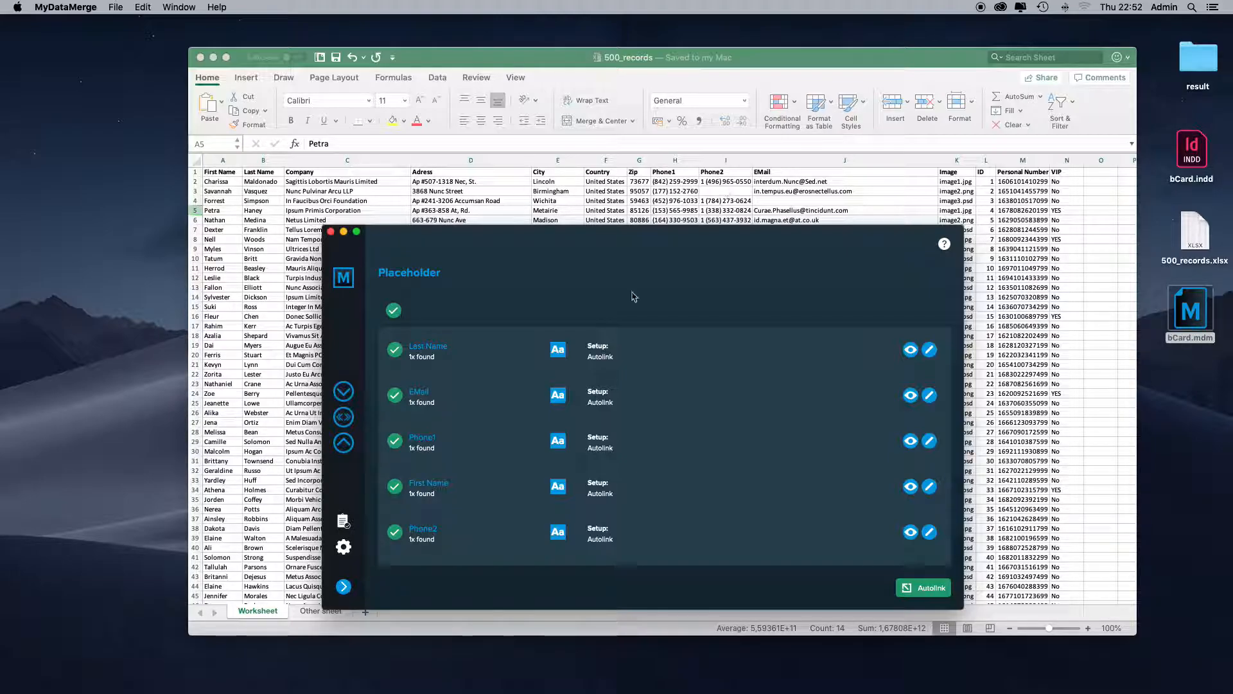
{"action": "scroll", "coordinate": [424, 507], "scroll_direction": "down", "scroll_amount": 1}
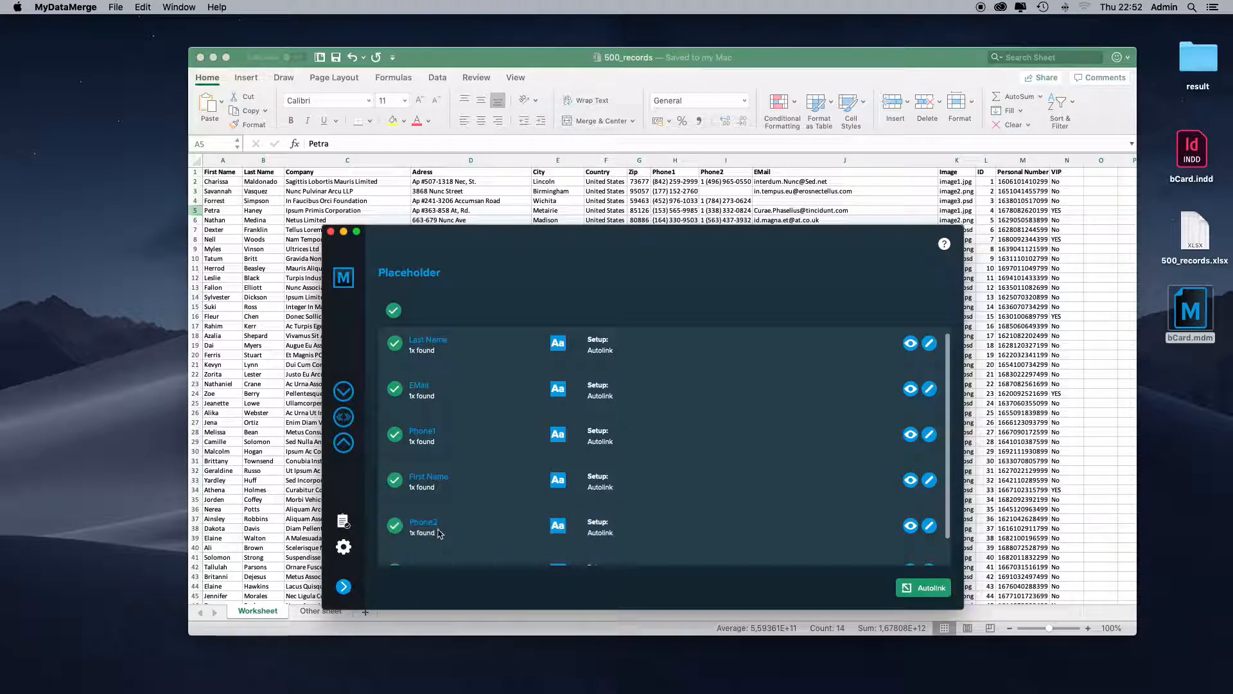
{"action": "left_click", "coordinate": [428, 530]}
{"action": "left_click", "coordinate": [935, 381]}
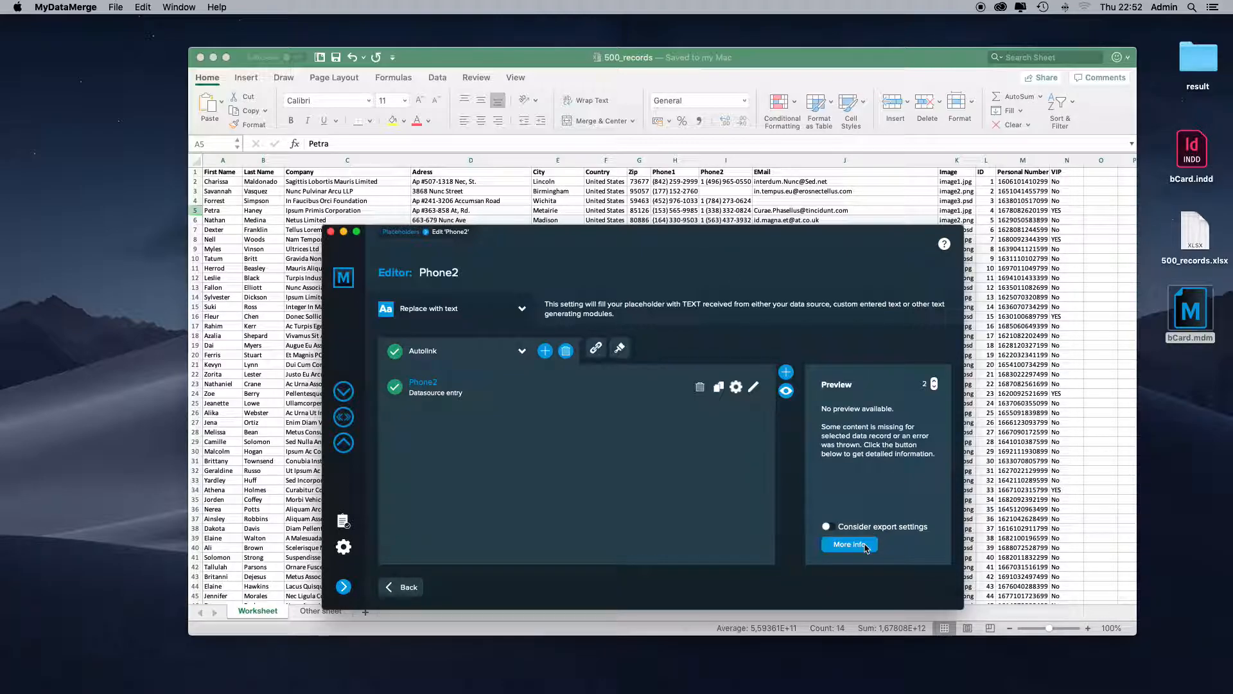
- Examine the log details for Phone2 in data record 2 and jump to the linked cell I3 in Excel
{"action": "left_click", "coordinate": [849, 545]}
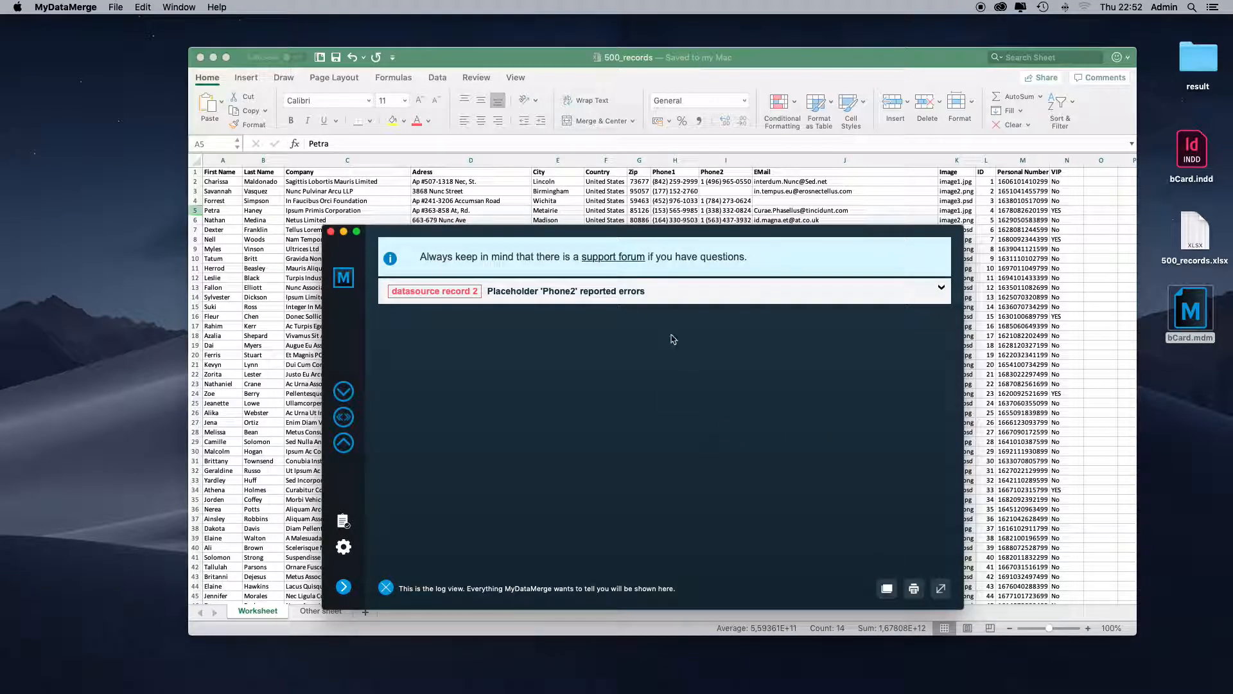
{"action": "left_click", "coordinate": [672, 297]}
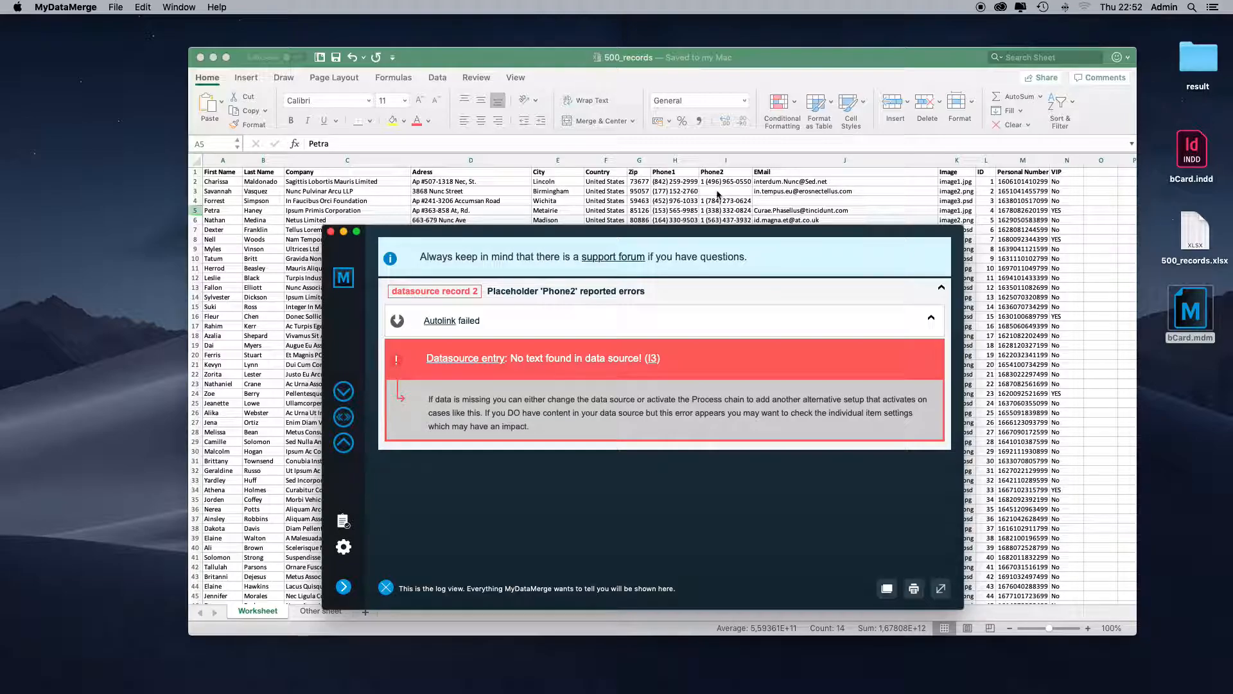
{"action": "left_click", "coordinate": [655, 369]}
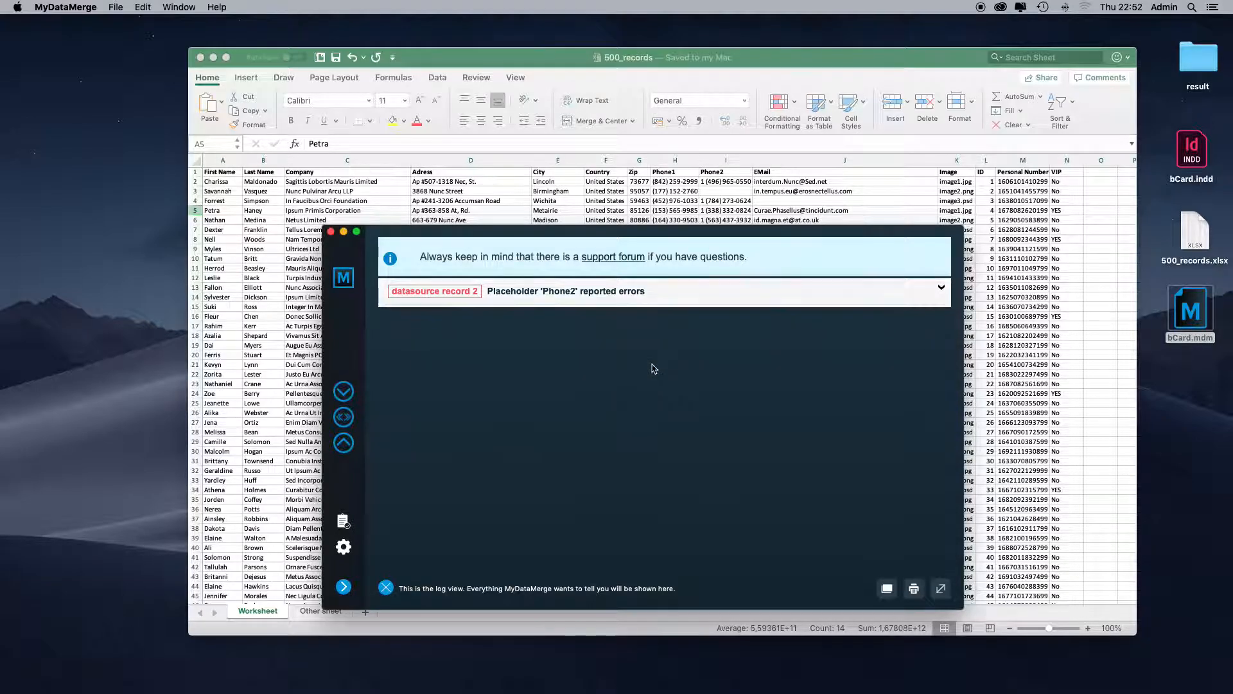
{"action": "left_click", "coordinate": [666, 307]}
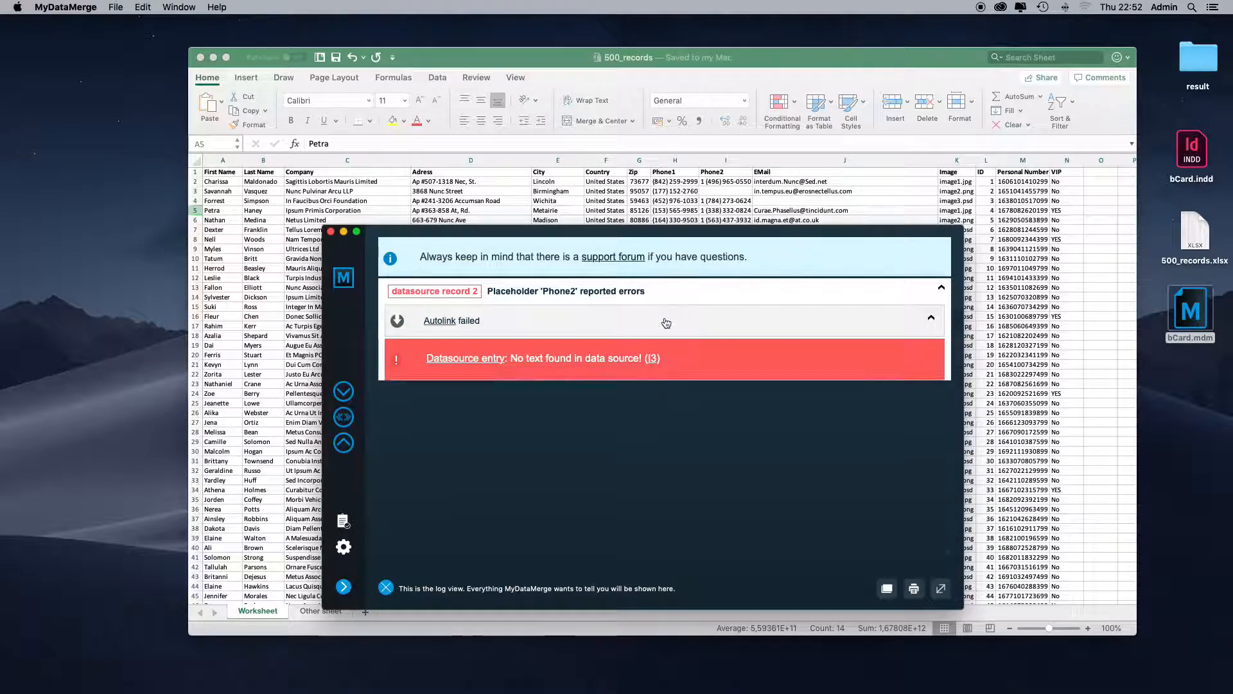
{"action": "left_click", "coordinate": [653, 357]}
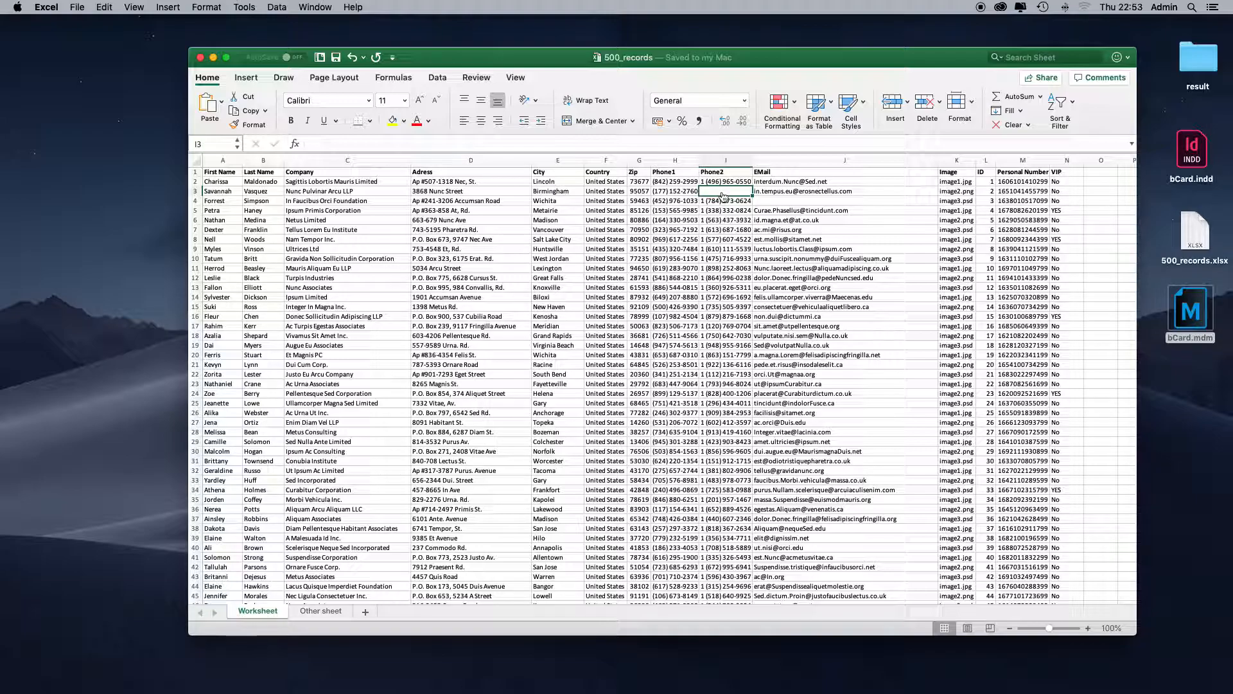
- Return to the Phone2 placeholder editor in MyDataMerge, enable its process chain and move Initial setup to the unused setups
{"action": "key", "text": "super+Tab"}
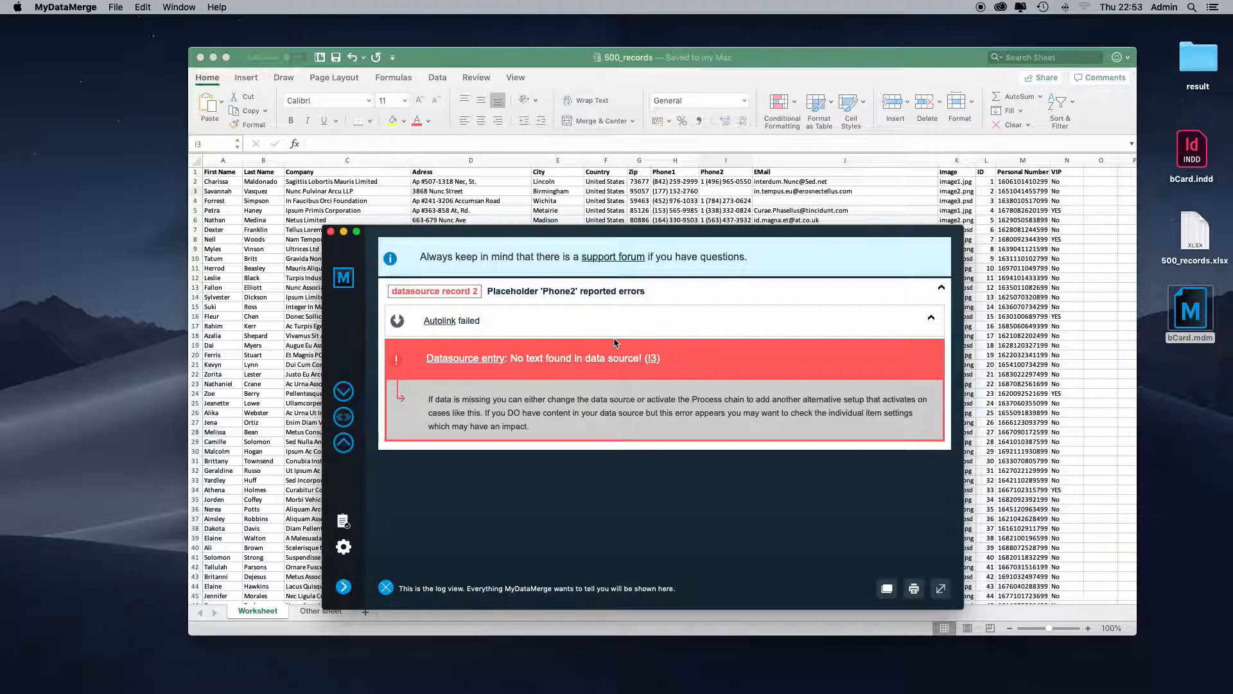
{"action": "left_click", "coordinate": [343, 417]}
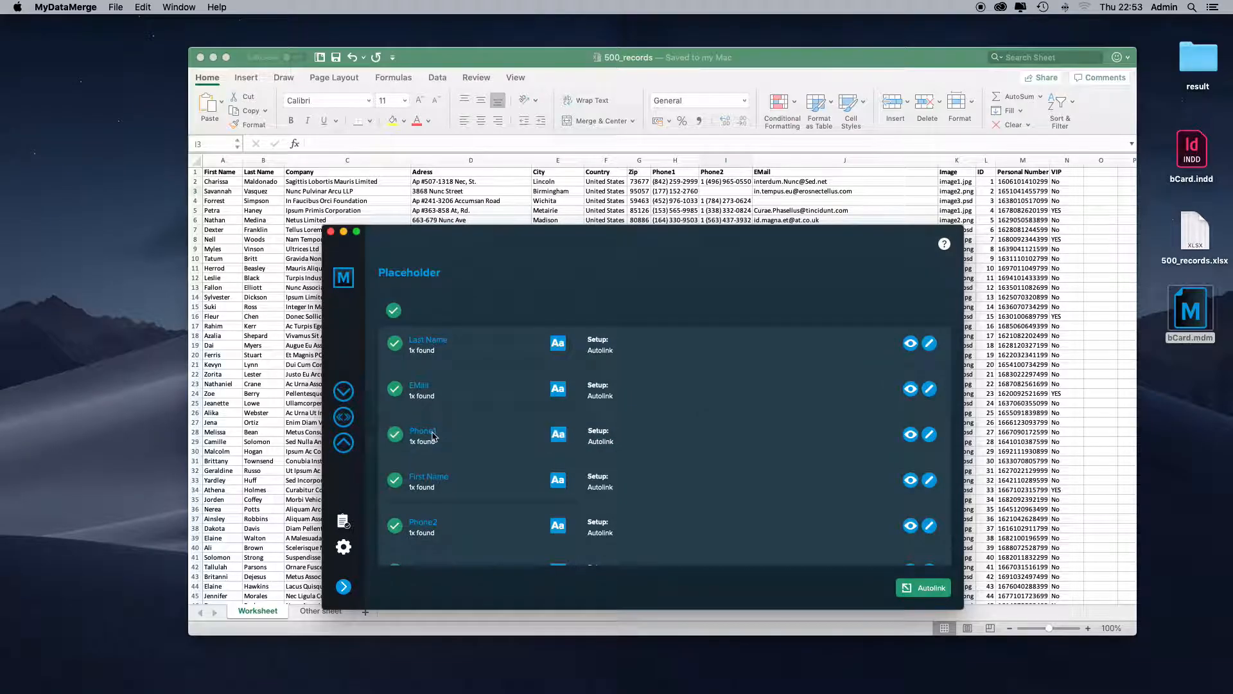
{"action": "left_click", "coordinate": [445, 528]}
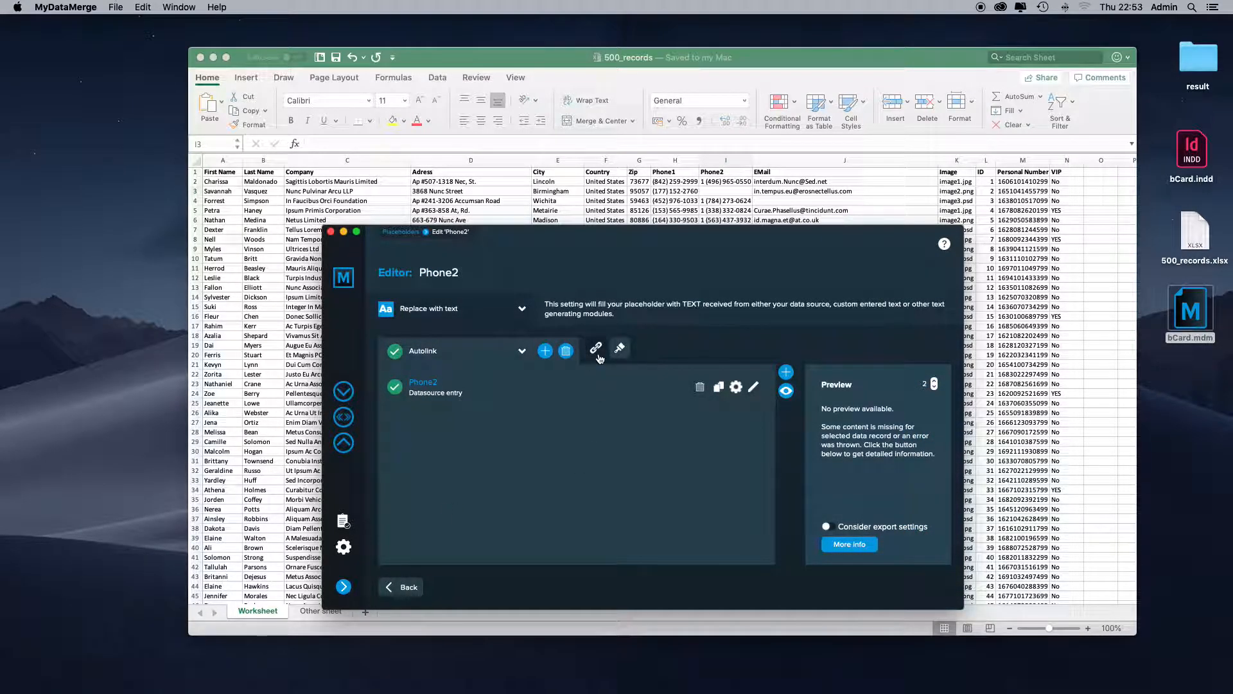
{"action": "left_click", "coordinate": [596, 350]}
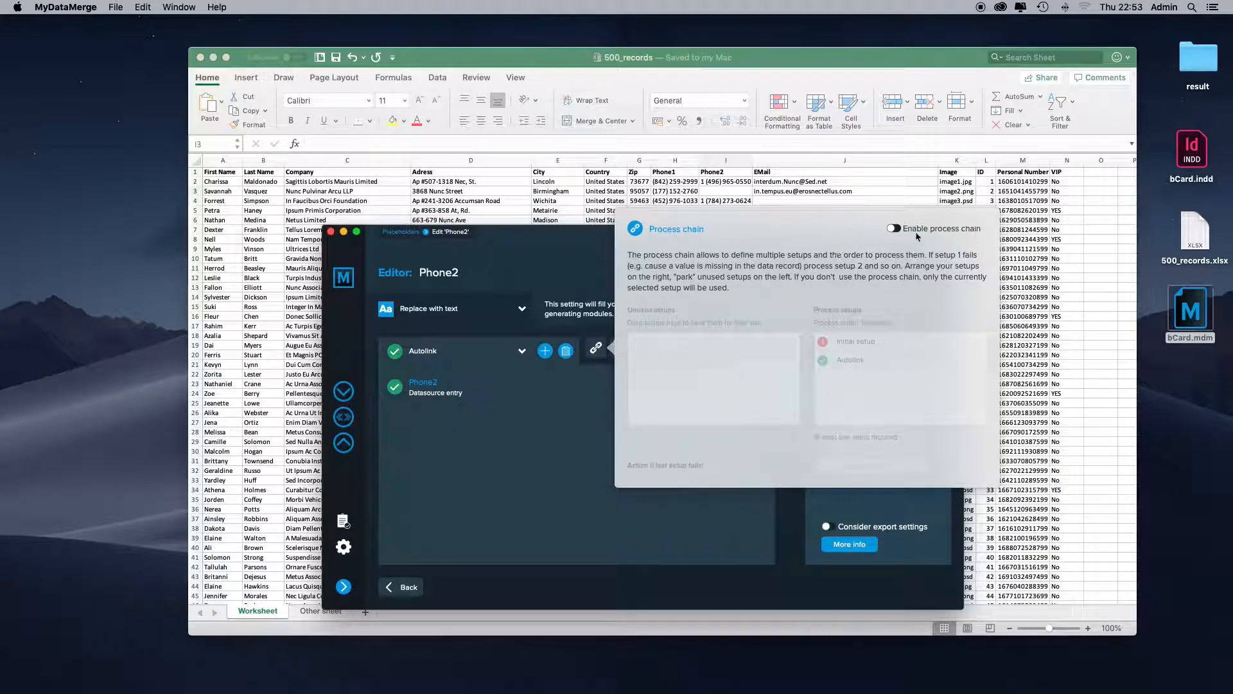
{"action": "left_click", "coordinate": [895, 228]}
{"action": "double_click", "coordinate": [860, 345]}
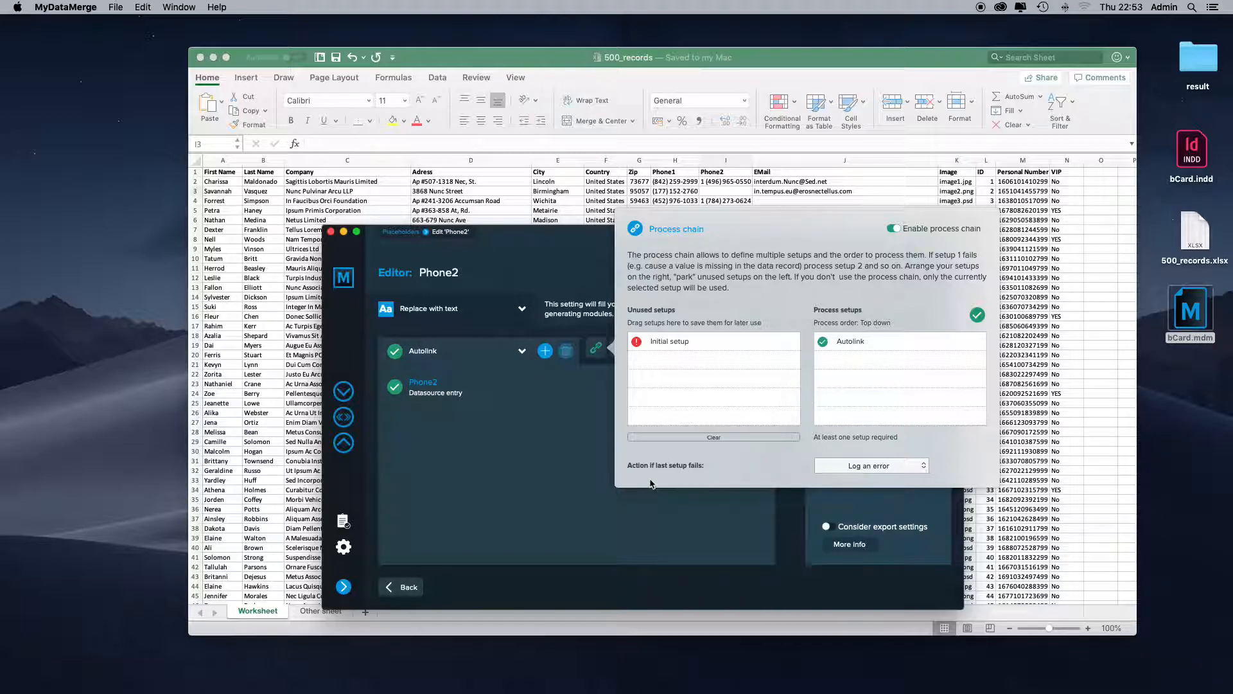
- Set the Phone2 process chain's action if the last setup fails to Delete frame with placeholder
{"action": "left_click", "coordinate": [867, 466]}
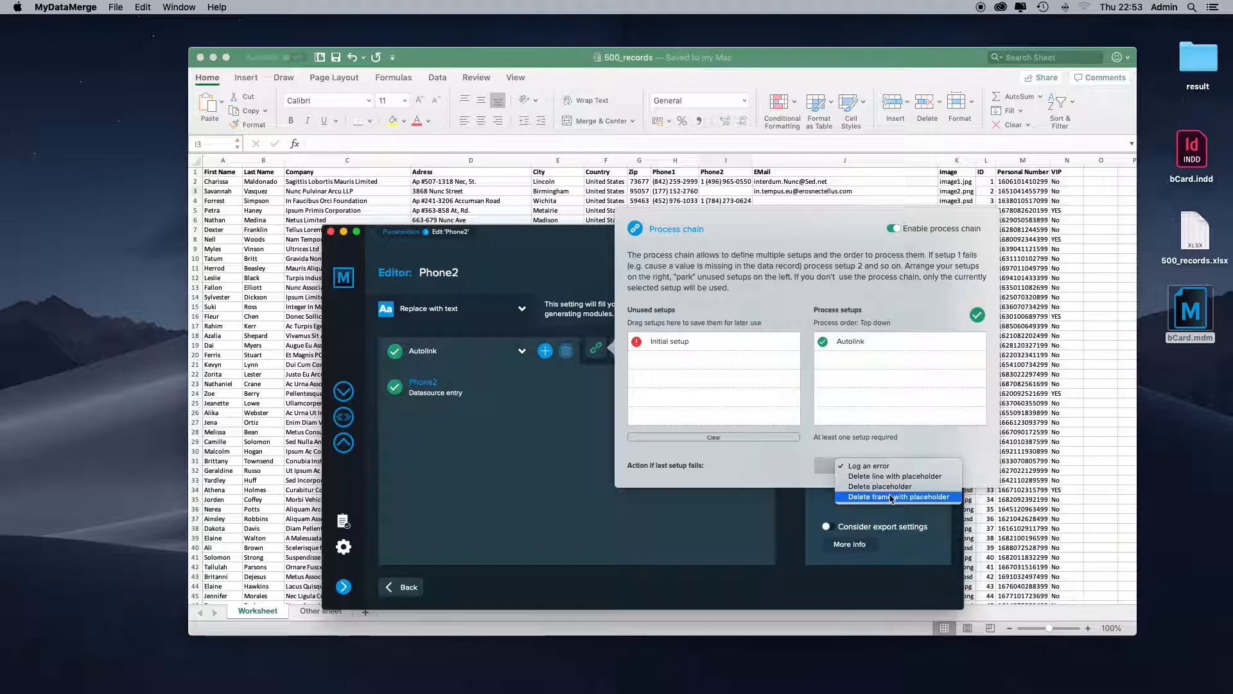
{"action": "left_click", "coordinate": [892, 497]}
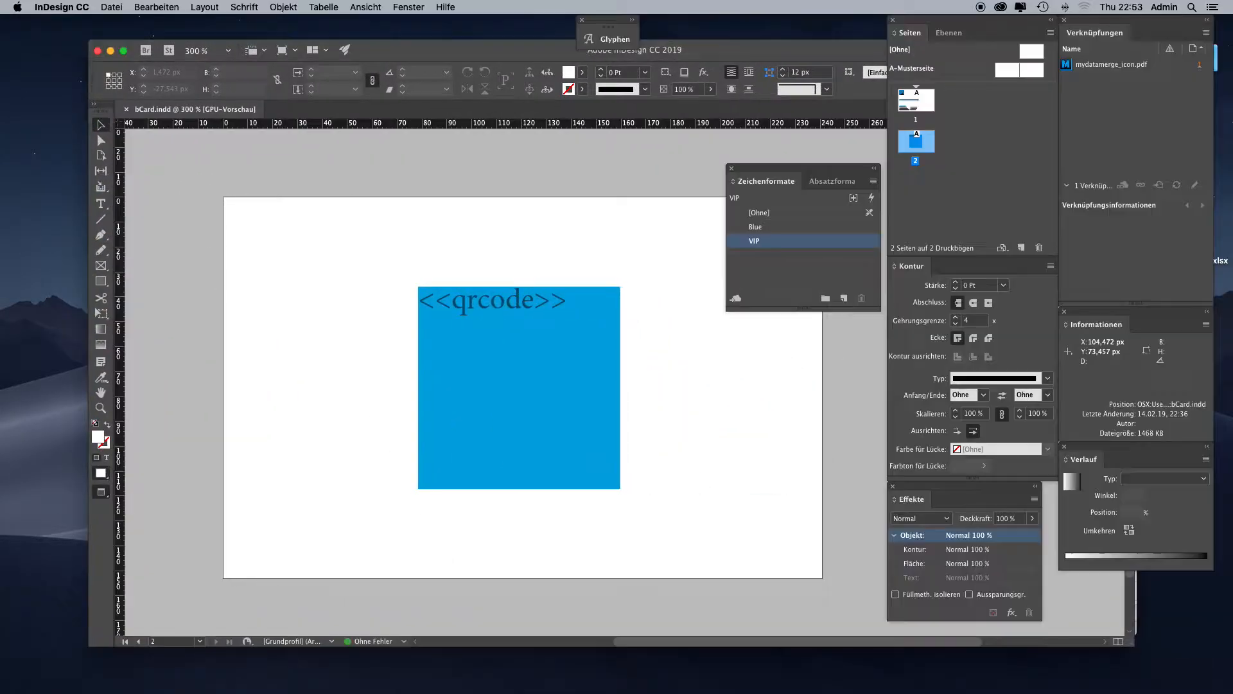
- Inspect the contact details text frame on page 1 of bCard.indd in InDesign, focusing on the Phone2 line and its printer icon
{"action": "double_click", "coordinate": [917, 101]}
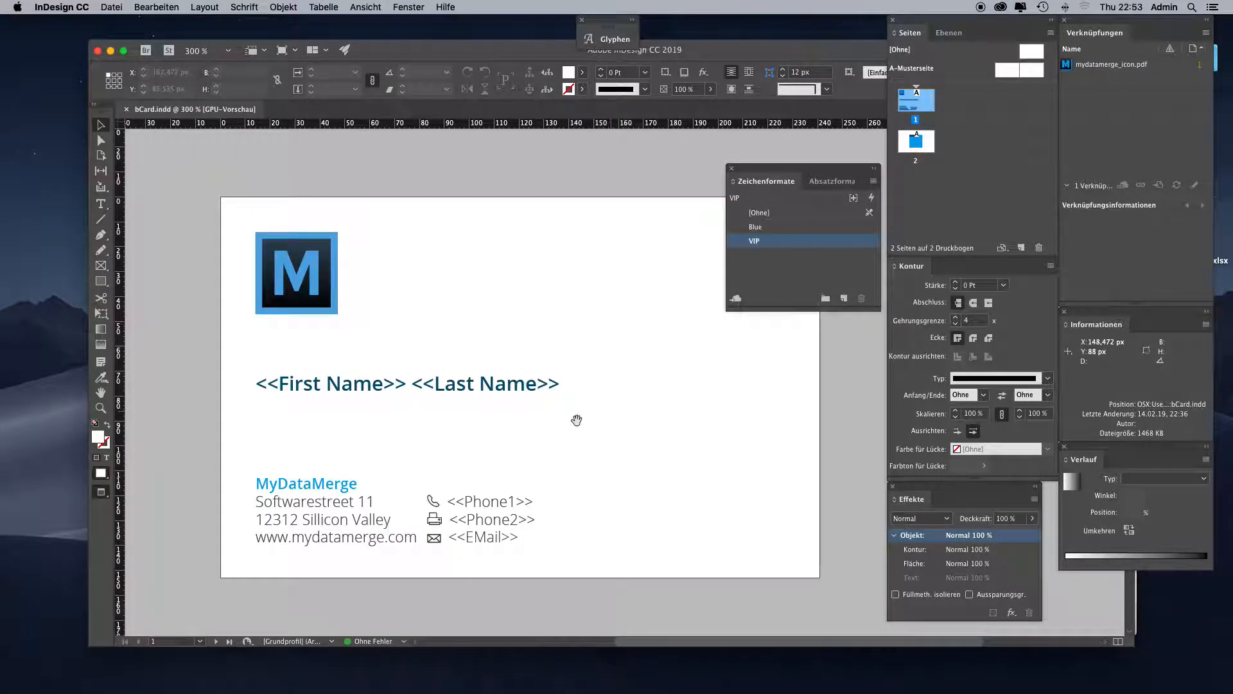
{"action": "left_click_drag", "start_coordinate": [575, 418], "coordinate": [641, 372]}
{"action": "left_click", "coordinate": [588, 476]}
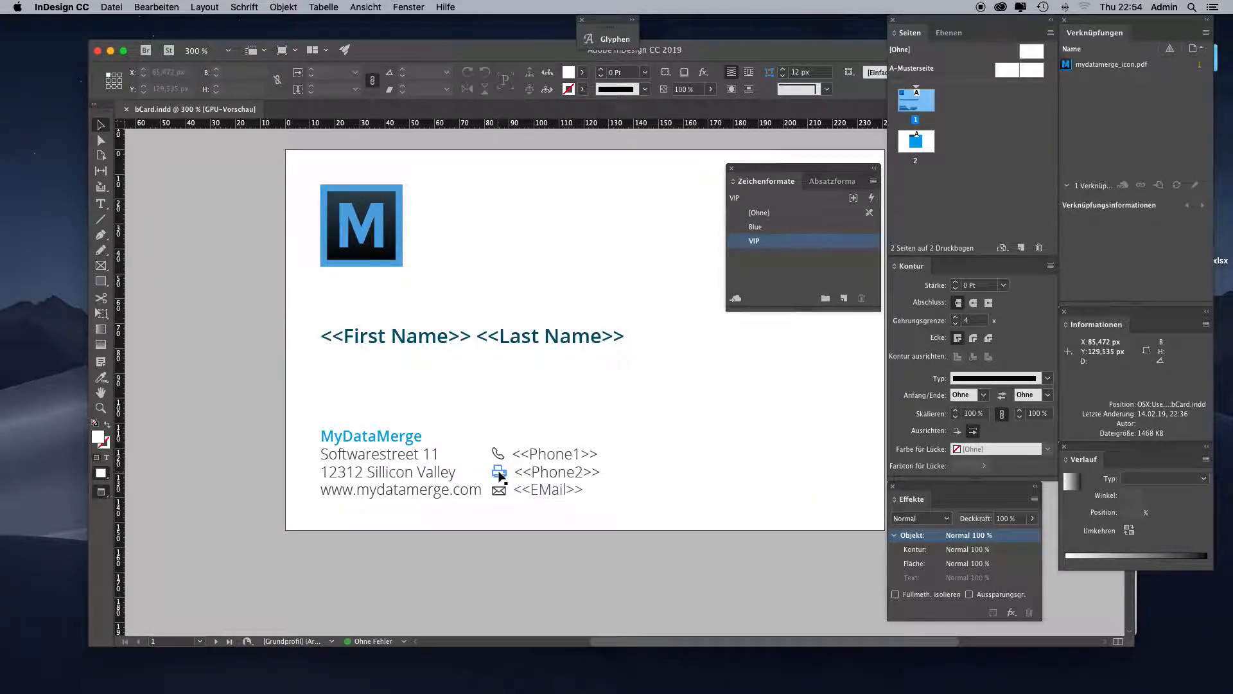
{"action": "left_click", "coordinate": [543, 459]}
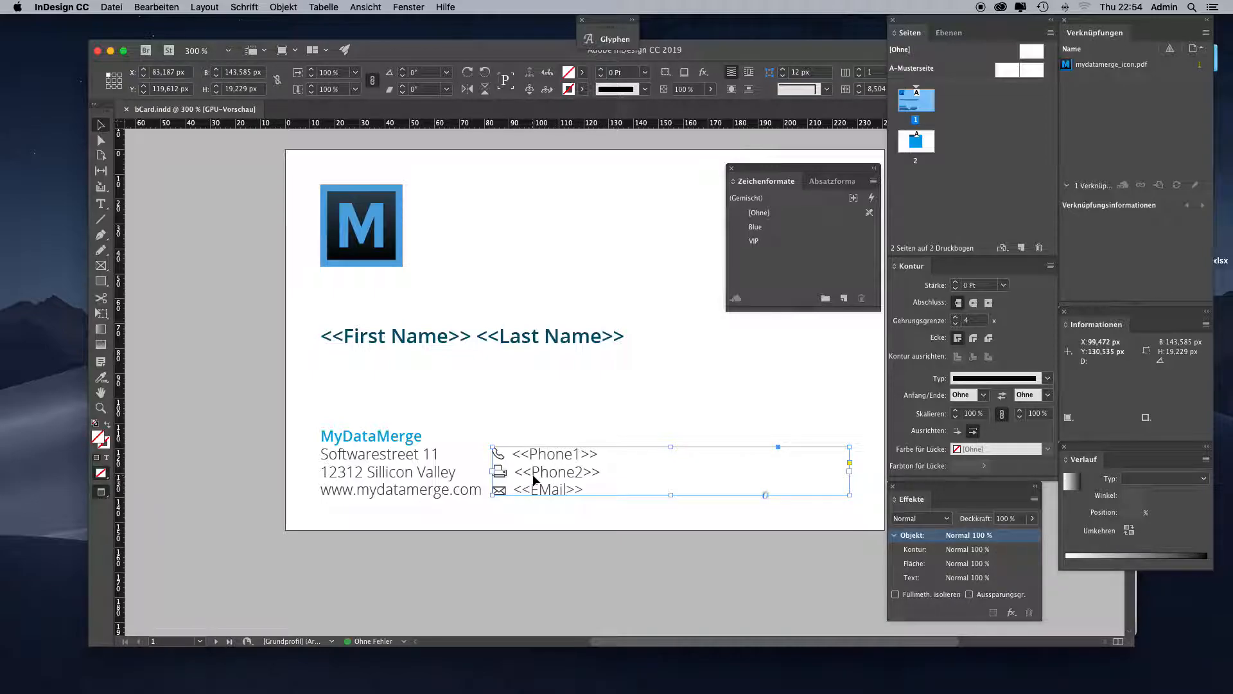
{"action": "double_click", "coordinate": [563, 477]}
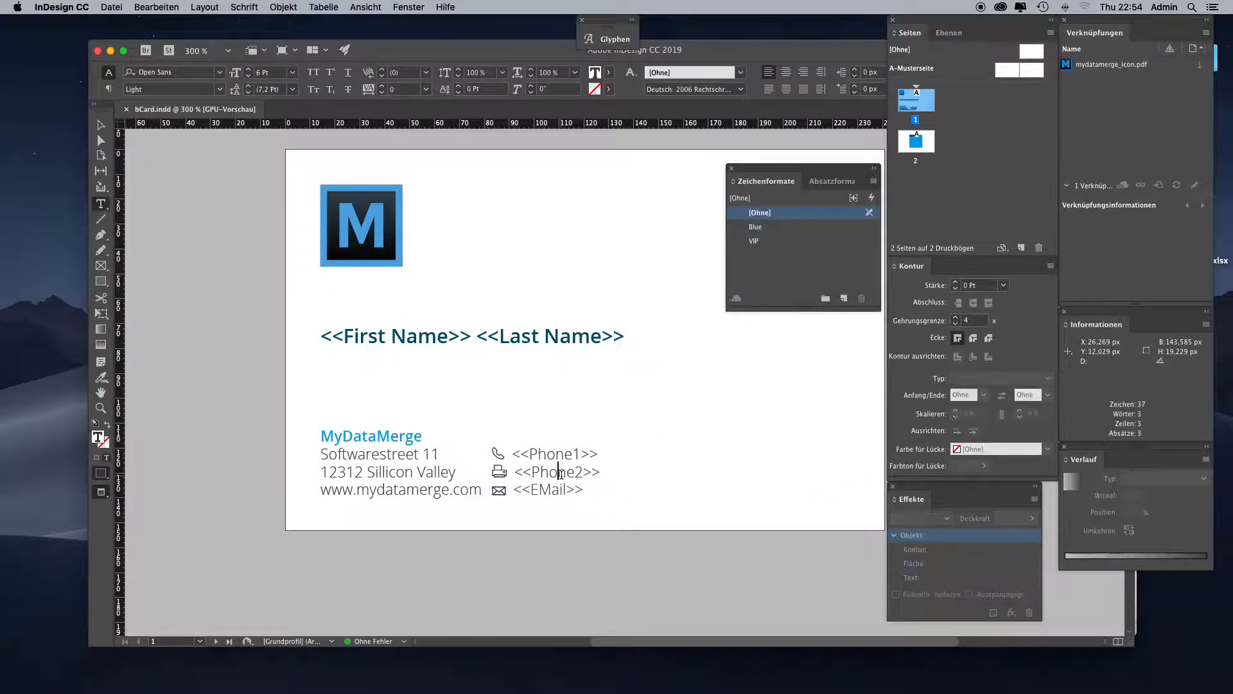
- Highlight the whole Phone2 line with its printer icon in the contact details text frame on page 1
{"action": "left_click_drag", "start_coordinate": [601, 472], "coordinate": [492, 472]}
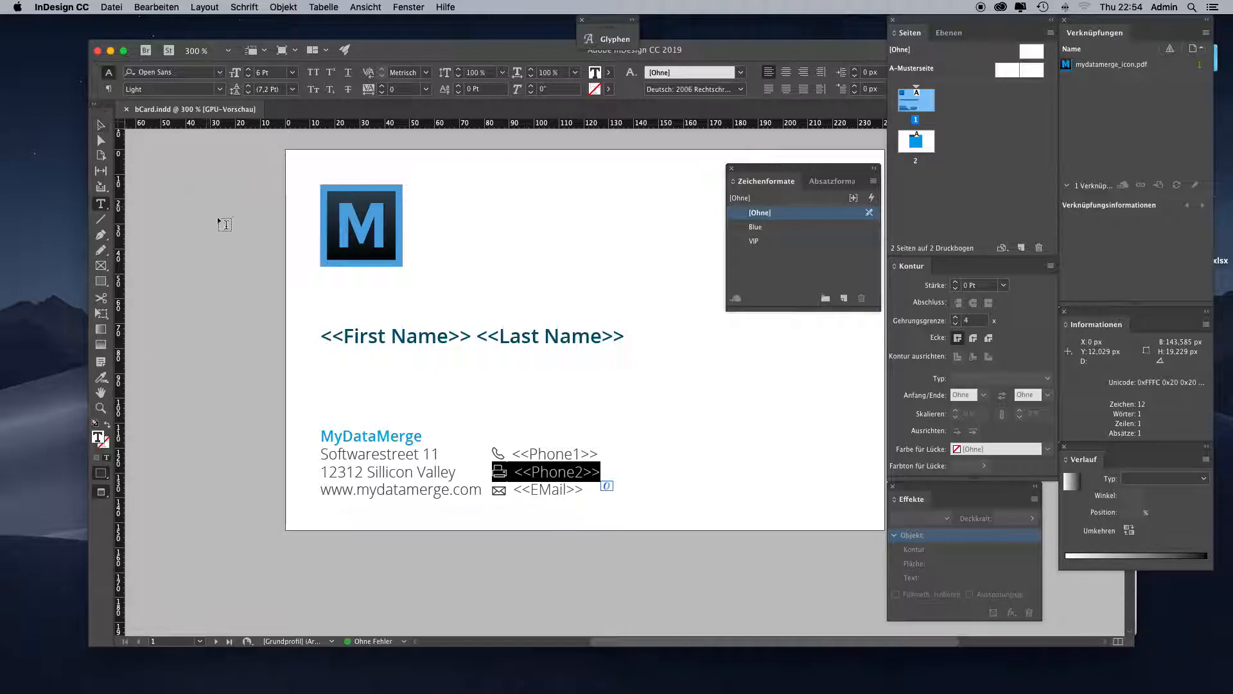
{"action": "left_click", "coordinate": [101, 126]}
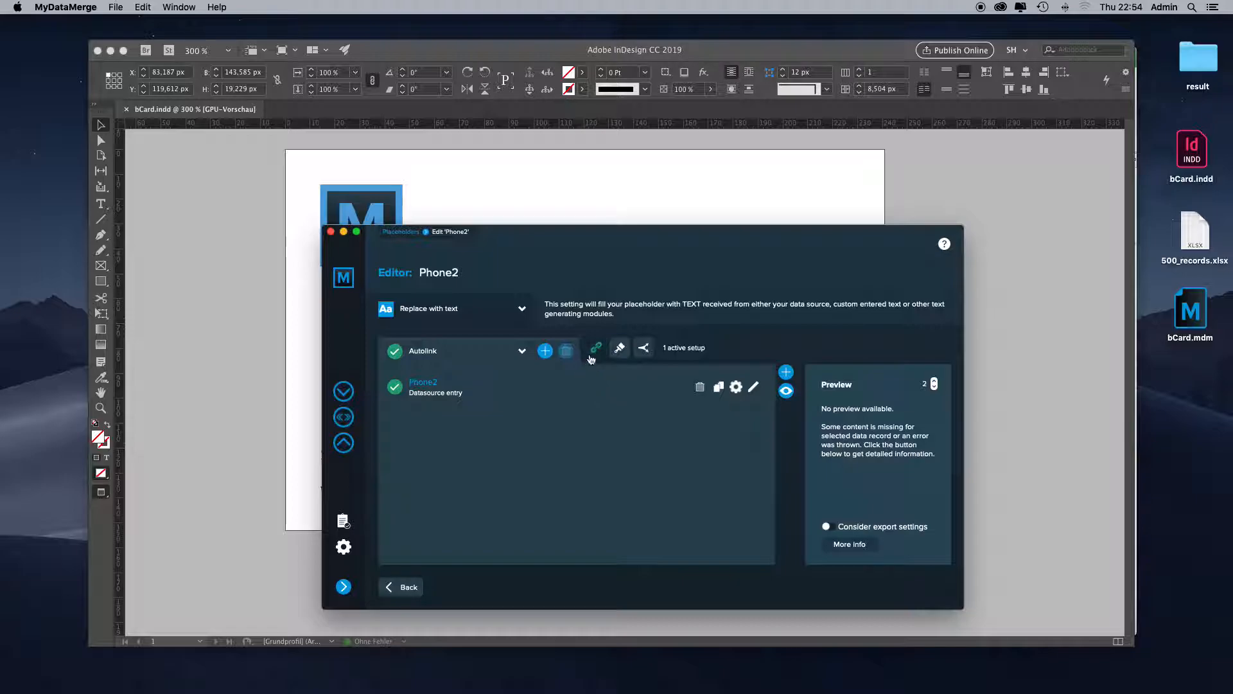
- In MyDataMerge, set the Phone2 process chain's action if the last setup fails to Delete line with placeholder and refresh the preview of data record 2
{"action": "left_click", "coordinate": [595, 349]}
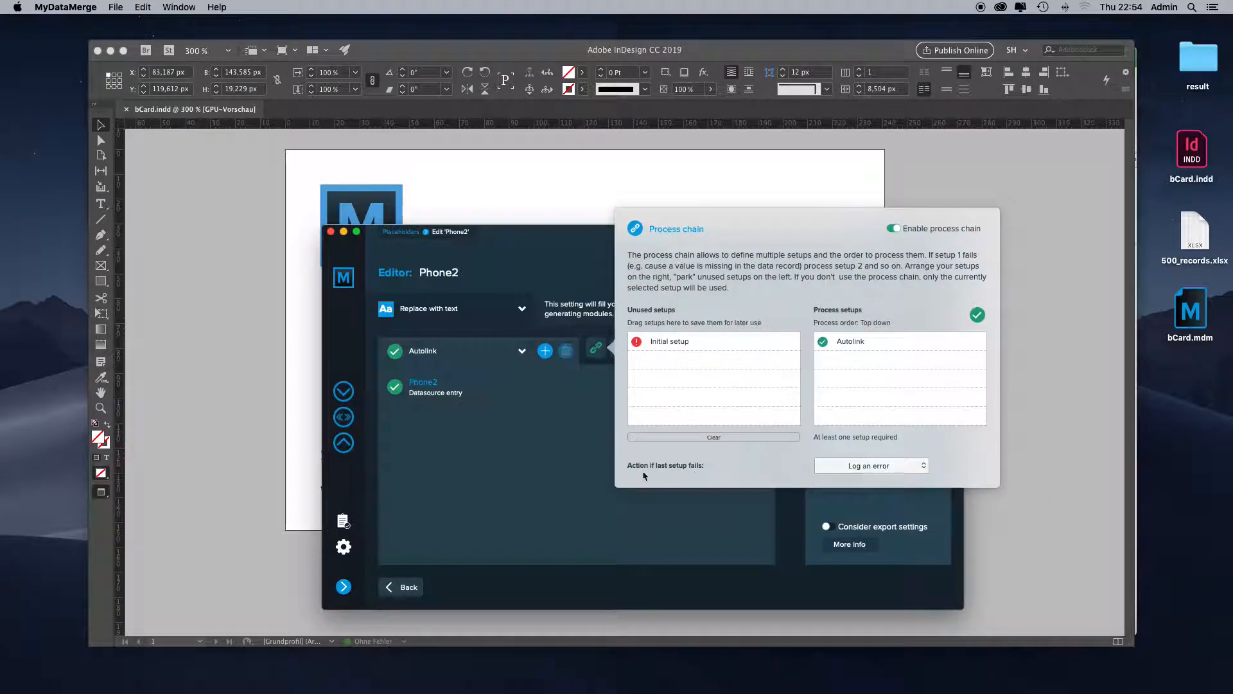
{"action": "left_click", "coordinate": [861, 467]}
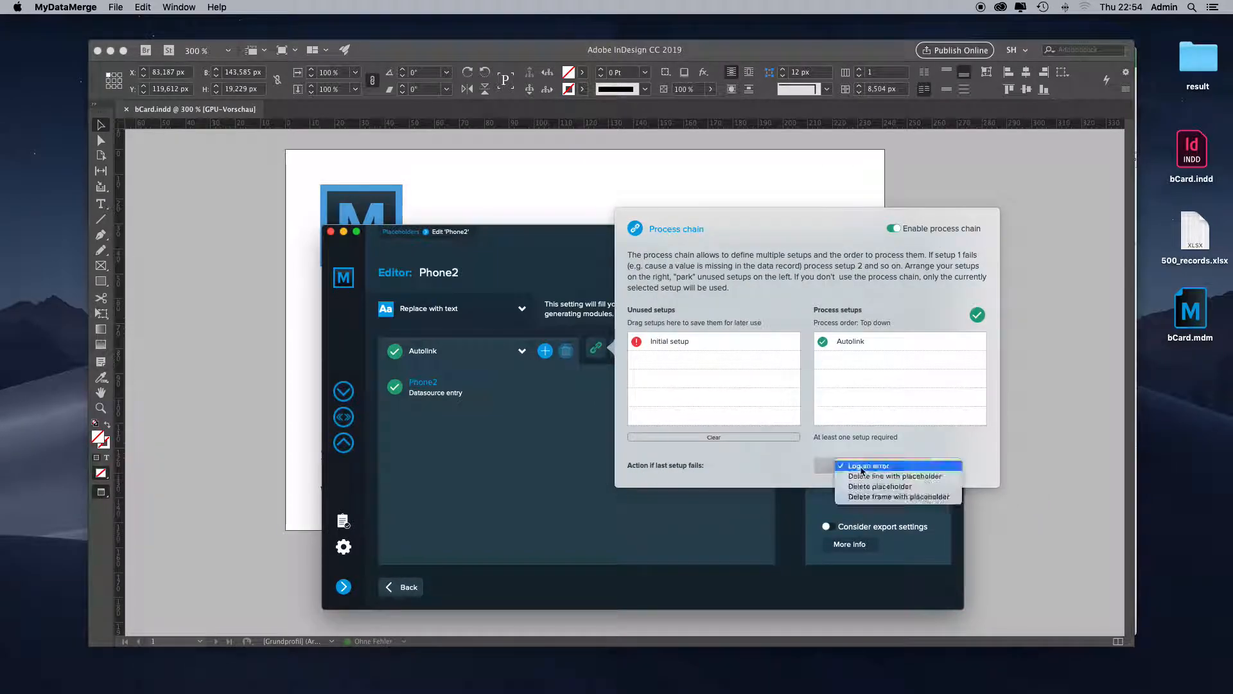
{"action": "left_click", "coordinate": [929, 481]}
{"action": "left_click", "coordinate": [872, 492]}
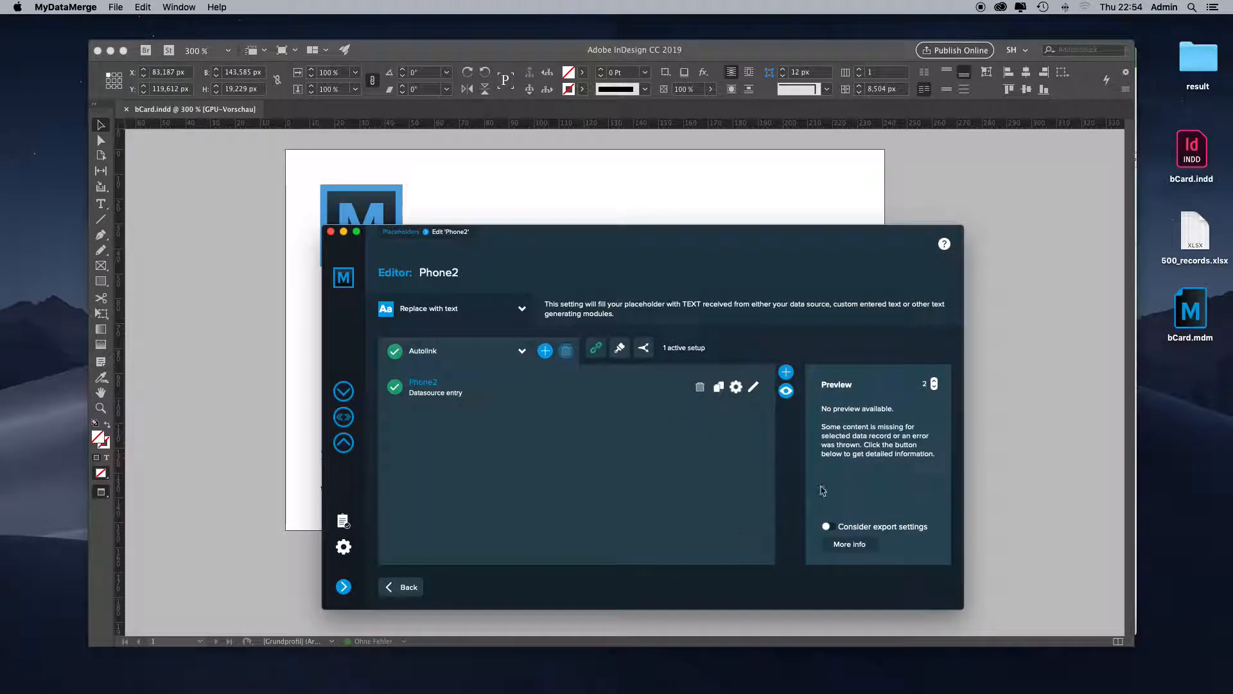
{"action": "left_click", "coordinate": [935, 386]}
{"action": "left_click", "coordinate": [935, 382]}
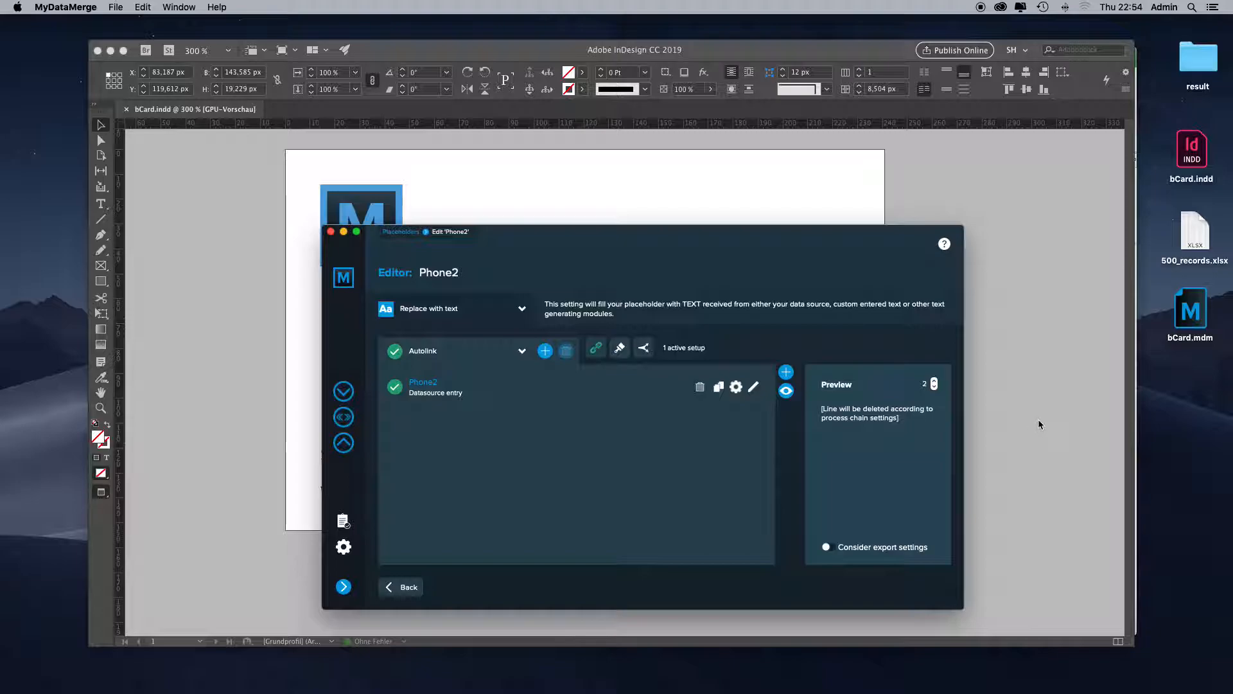
- Switch to the 500_records worksheet in Excel and inspect the EMail entry in cell J4
{"action": "key", "text": "super+Tab"}
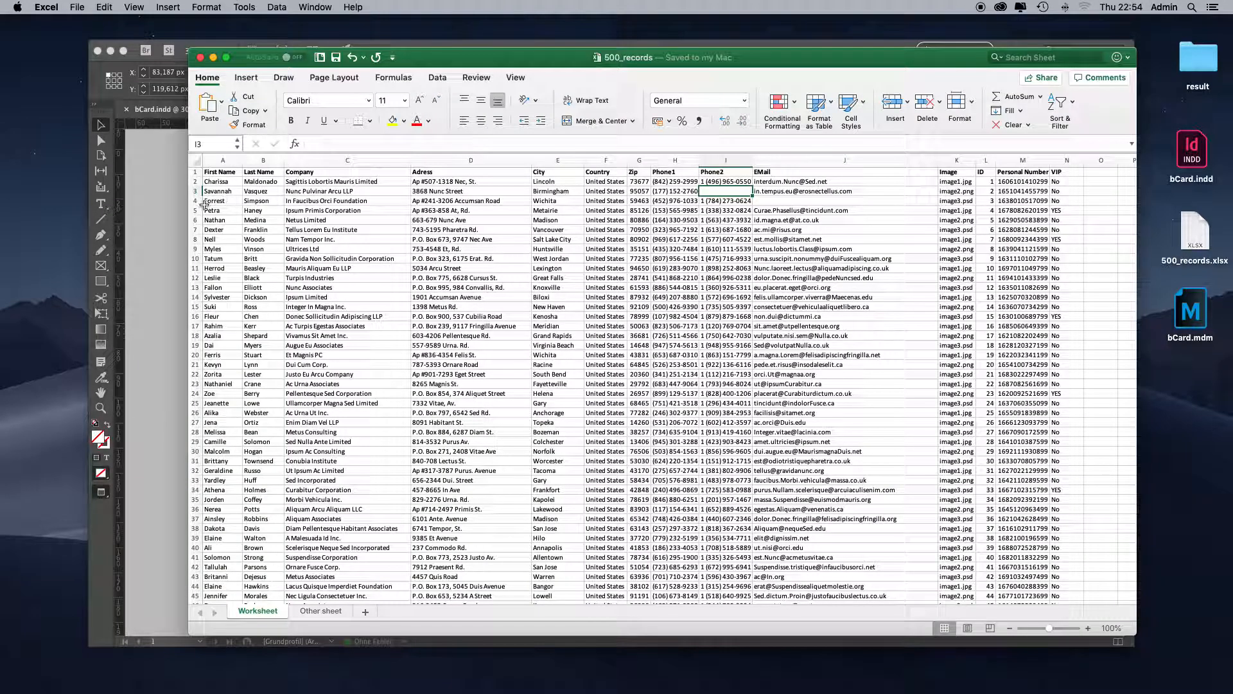
{"action": "left_click", "coordinate": [793, 200]}
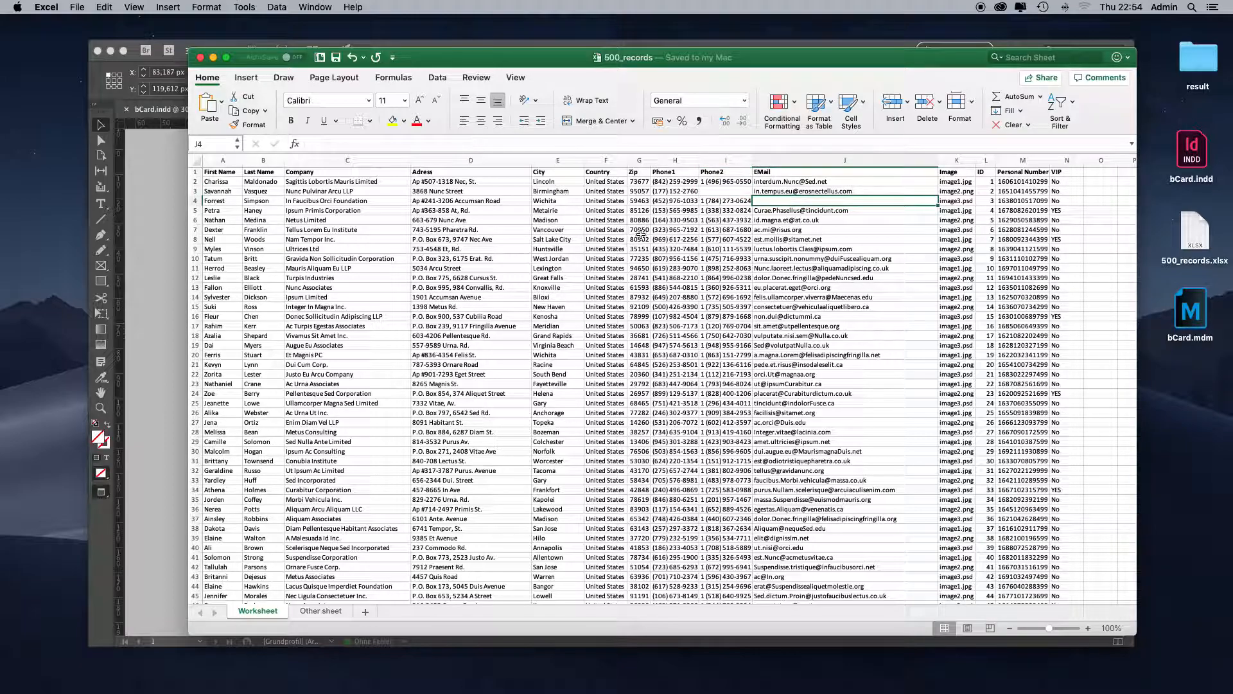
- Switch to bCard.indd in InDesign and compare the EMail placeholder on page 1 with the qrcode placeholder on page 2
{"action": "left_click", "coordinate": [141, 280]}
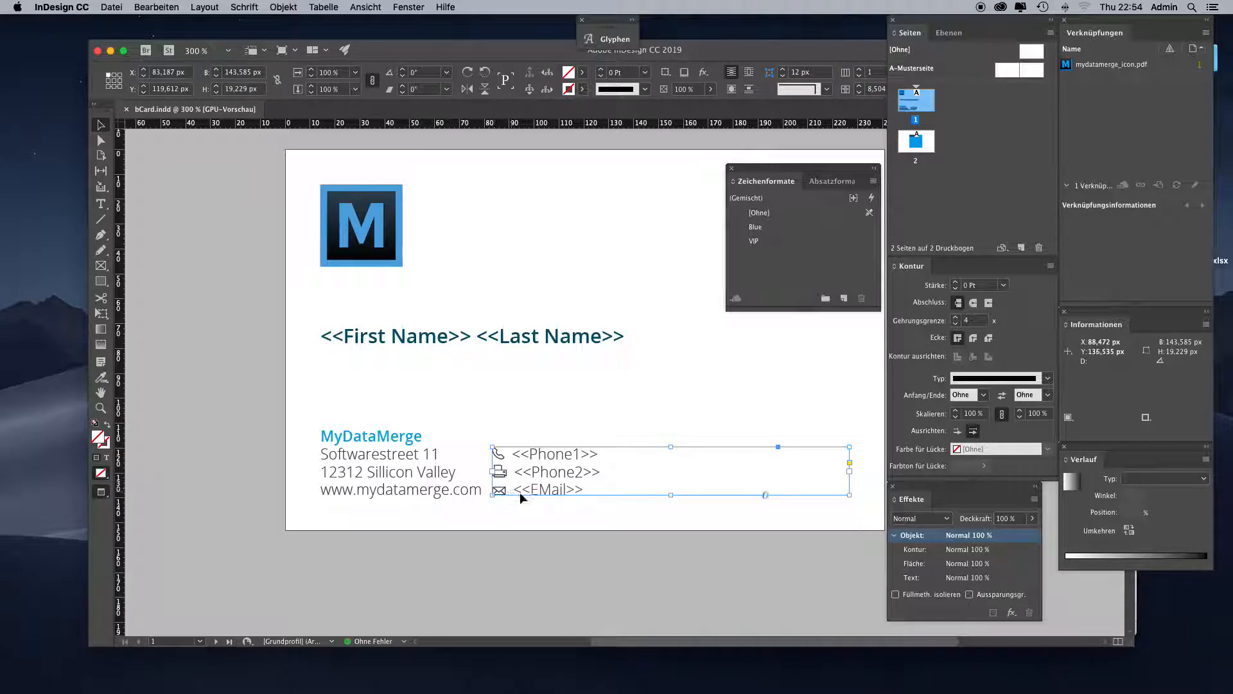
{"action": "double_click", "coordinate": [925, 150]}
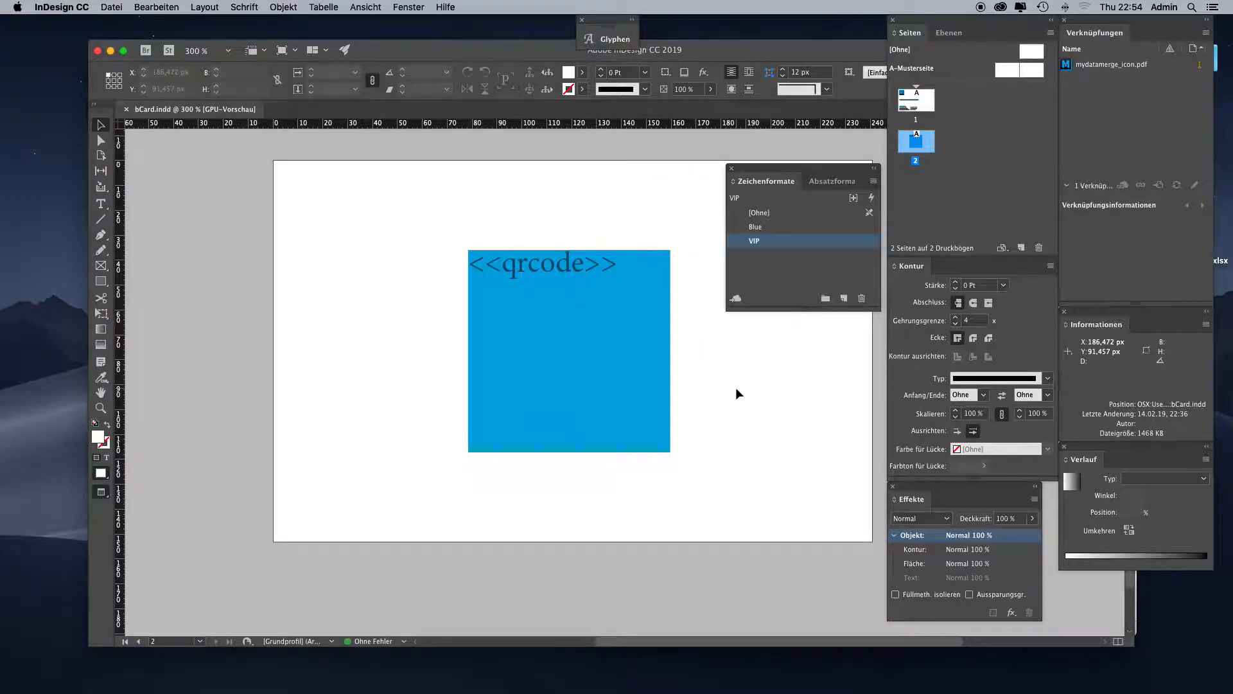
{"action": "double_click", "coordinate": [925, 107]}
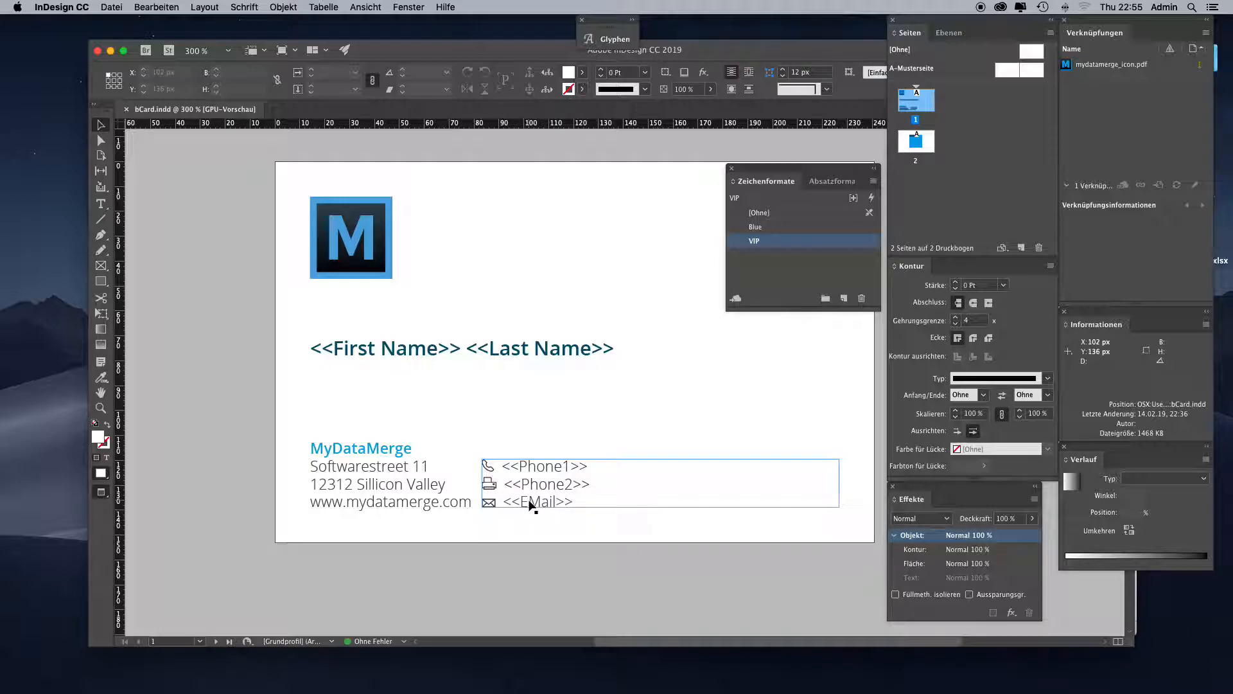
{"action": "double_click", "coordinate": [926, 140]}
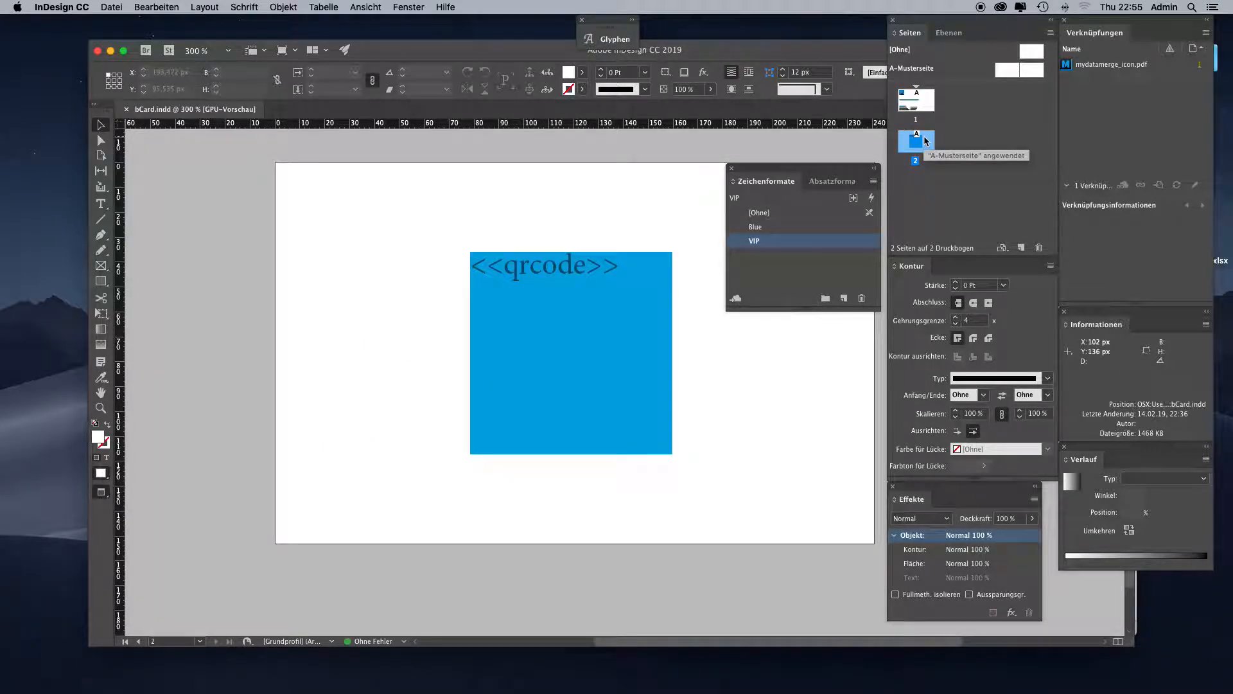
{"action": "double_click", "coordinate": [916, 101]}
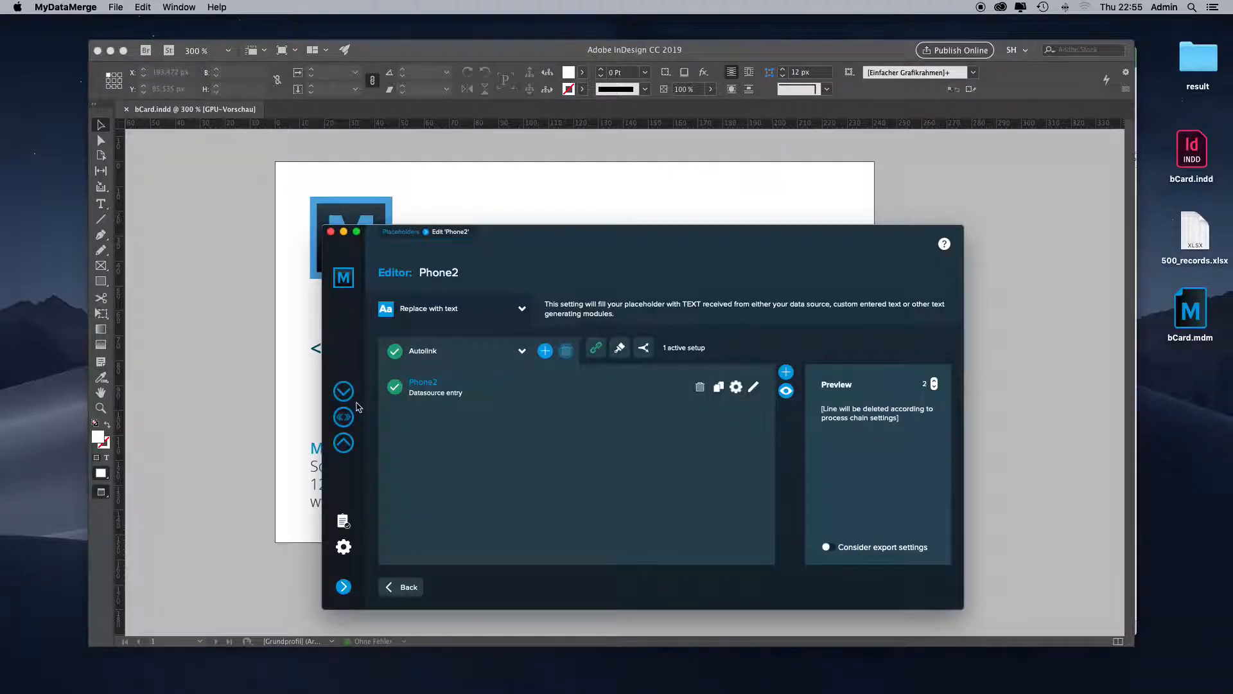
- Return to MyDataMerge, open the EMail placeholder's editor from the placeholder list and preview data record 3
{"action": "left_click", "coordinate": [344, 416]}
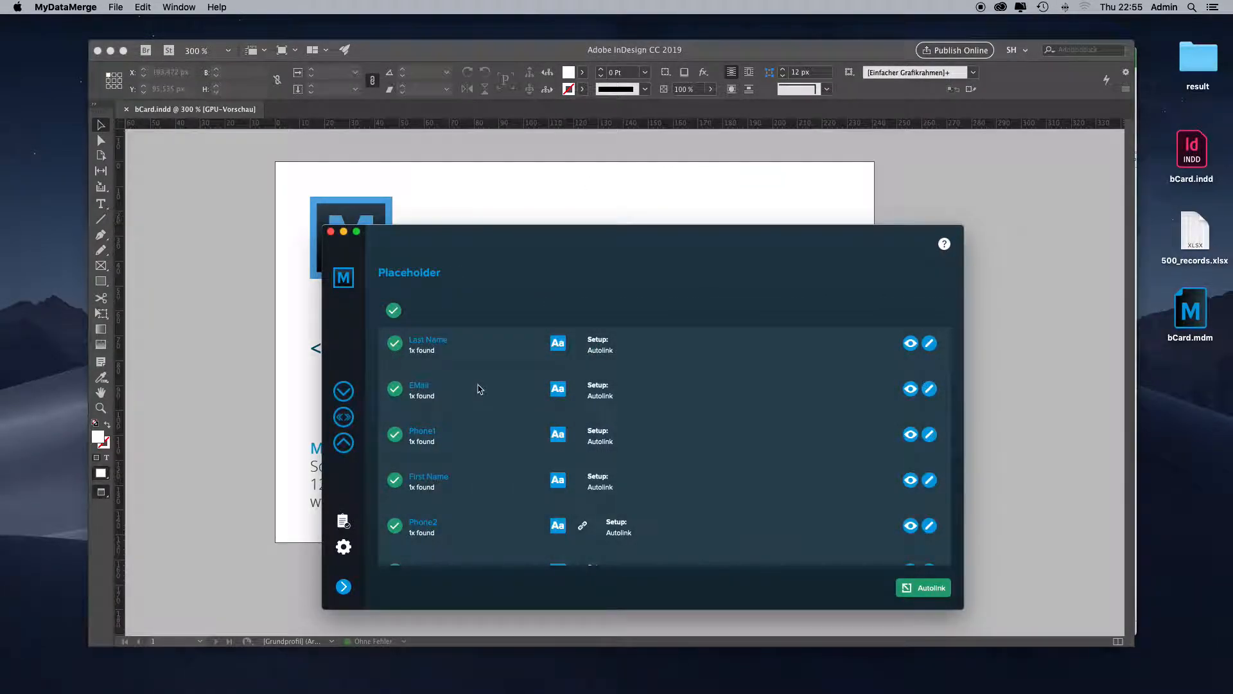
{"action": "double_click", "coordinate": [478, 389]}
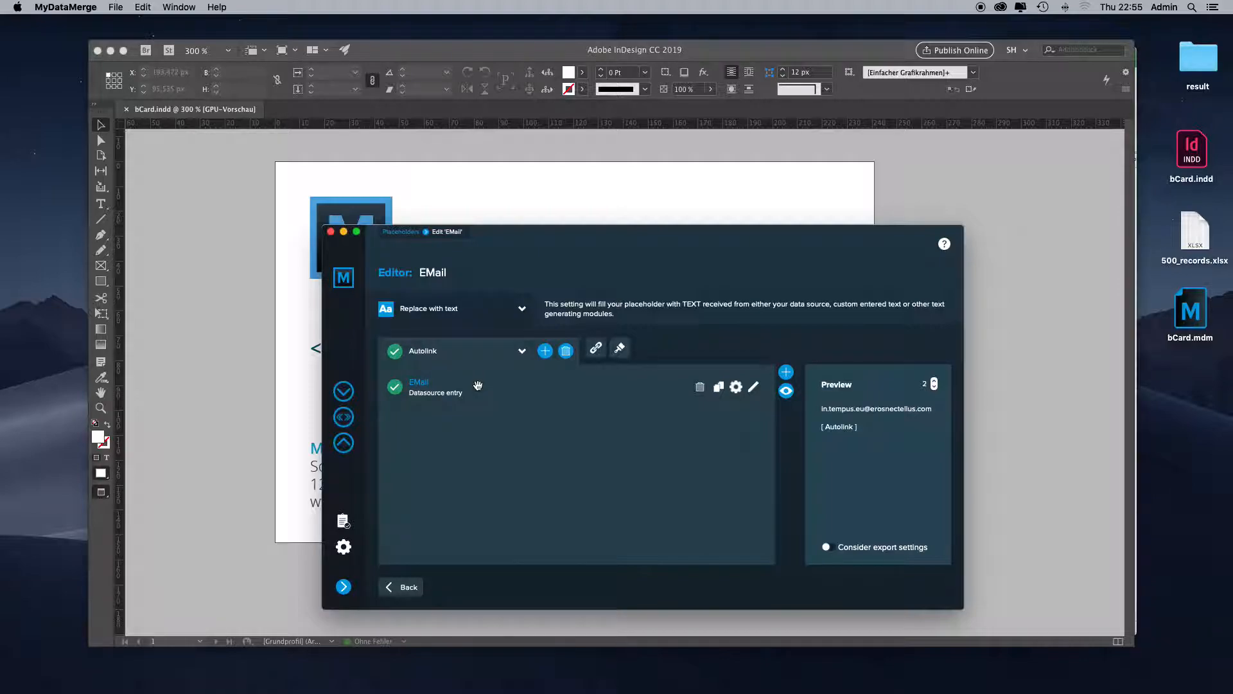
{"action": "left_click", "coordinate": [934, 381]}
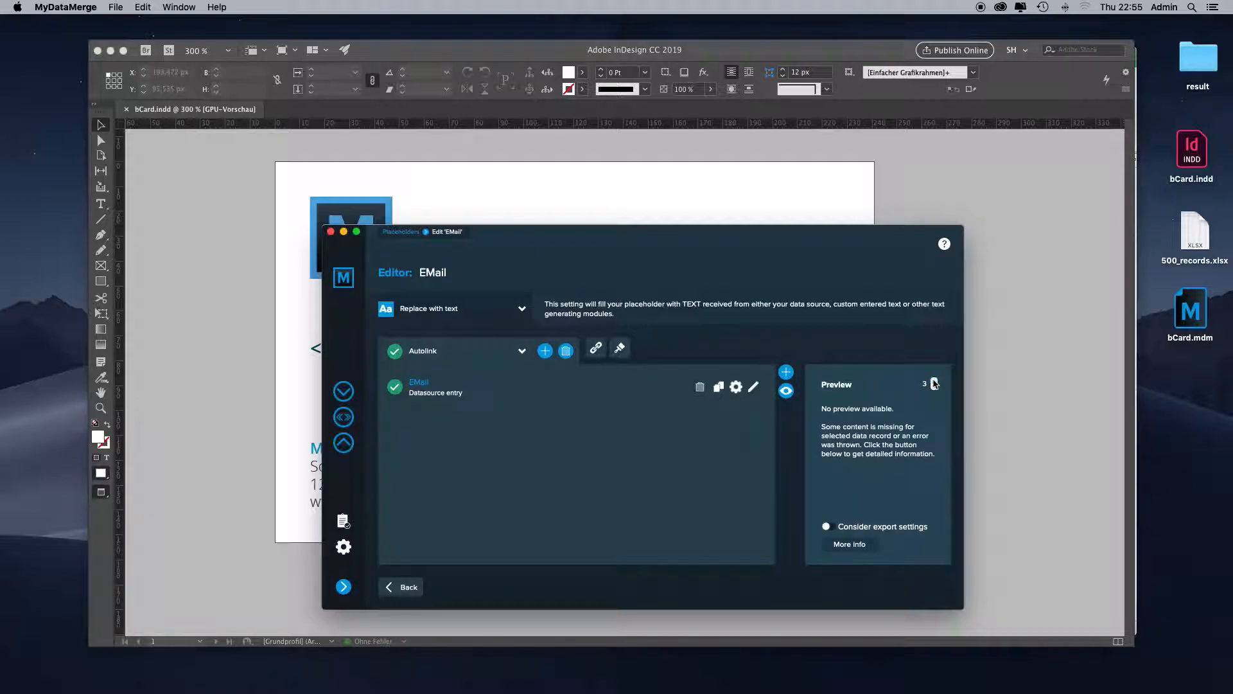
- Enable the EMail placeholder's process chain and move Initial setup to the unused setups
{"action": "left_click", "coordinate": [595, 348]}
{"action": "left_click", "coordinate": [906, 229]}
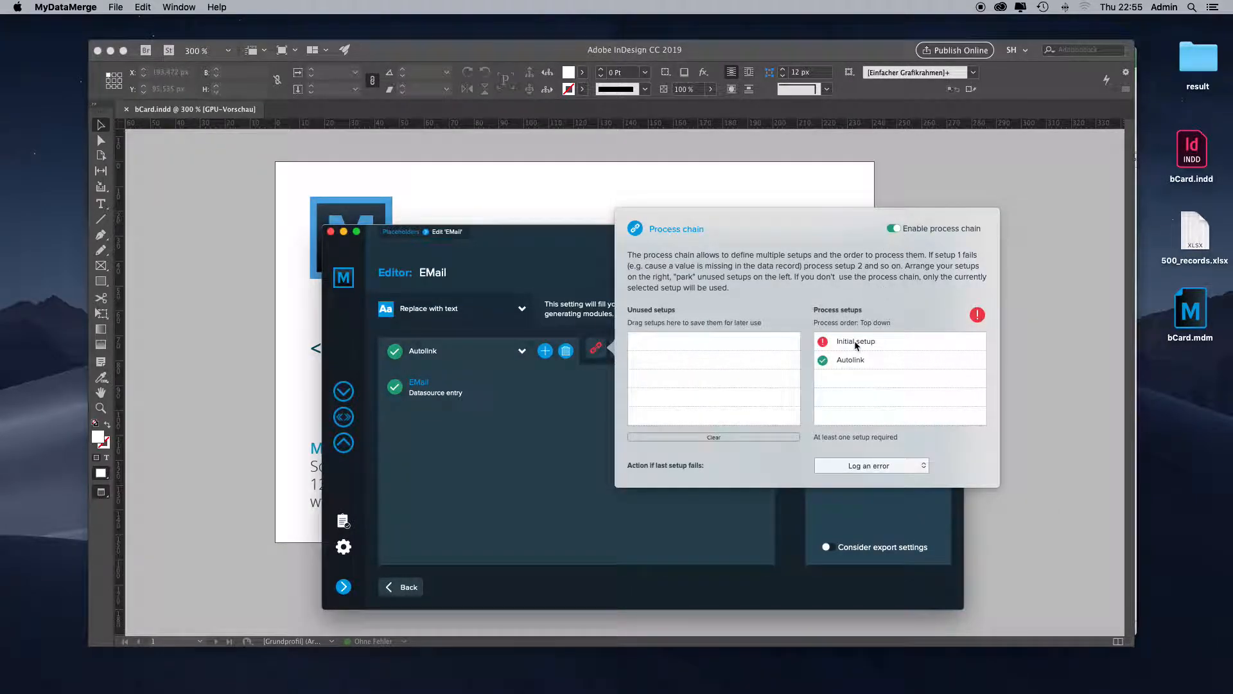
{"action": "left_click_drag", "start_coordinate": [855, 341], "coordinate": [724, 348]}
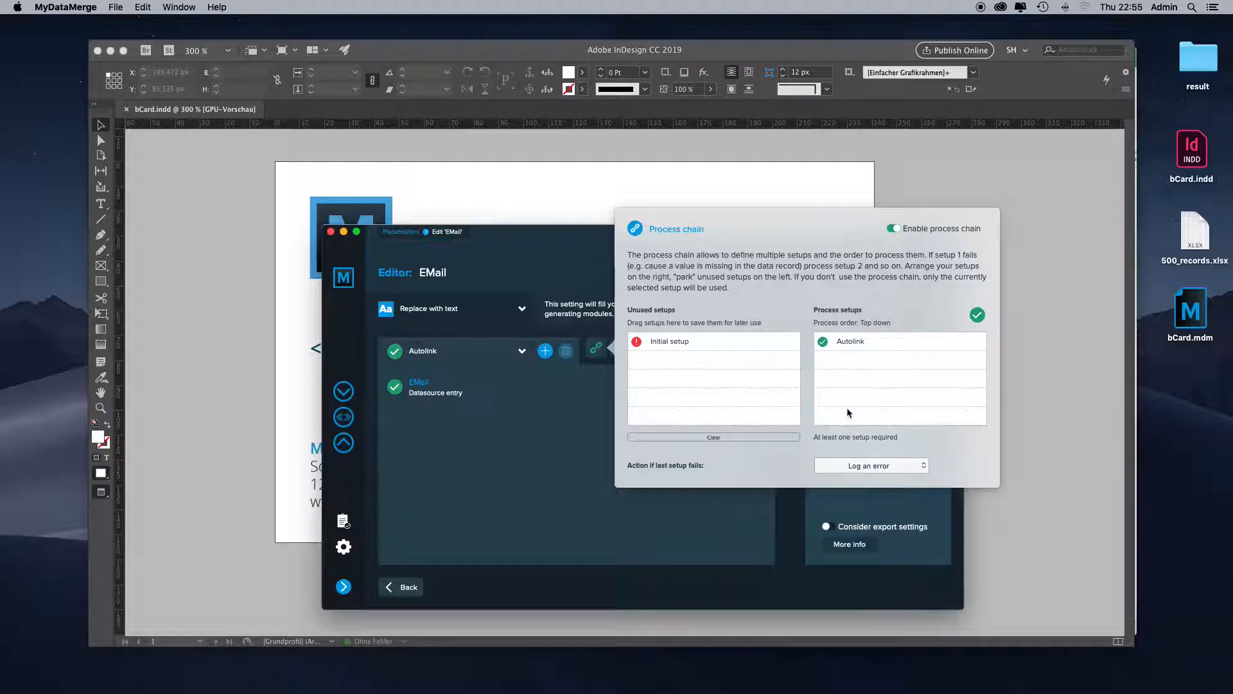
{"action": "left_click", "coordinate": [580, 465]}
- Add a setup named No email to the EMail placeholder and give it a static text item containing the general fallback e-mail address
{"action": "left_click", "coordinate": [545, 351]}
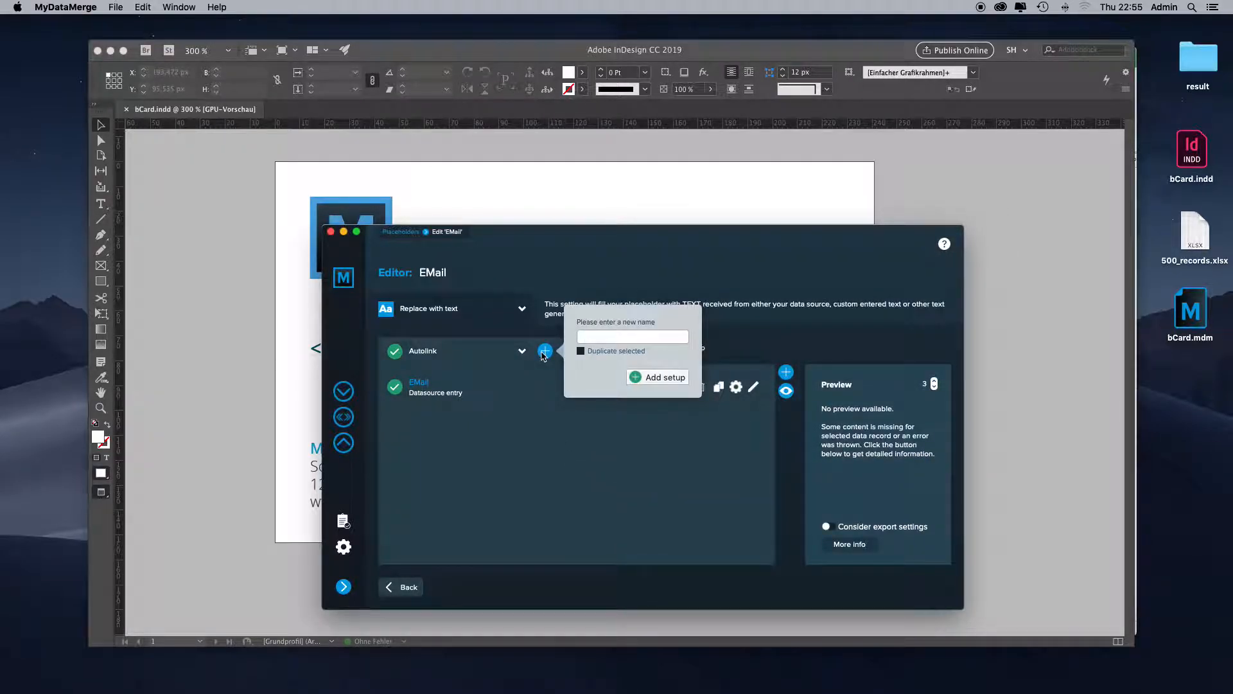
{"action": "type", "text": "No emai"}
{"action": "left_click", "coordinate": [657, 379]}
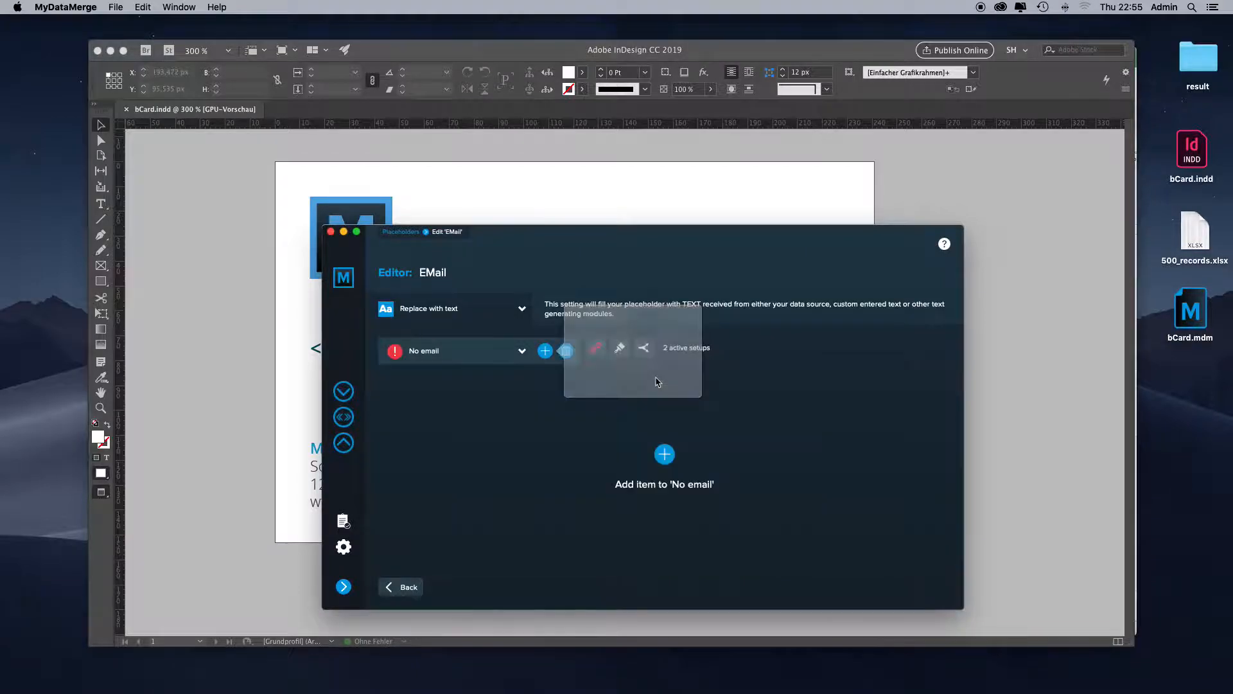
{"action": "left_click", "coordinate": [664, 456]}
{"action": "left_click", "coordinate": [752, 447]}
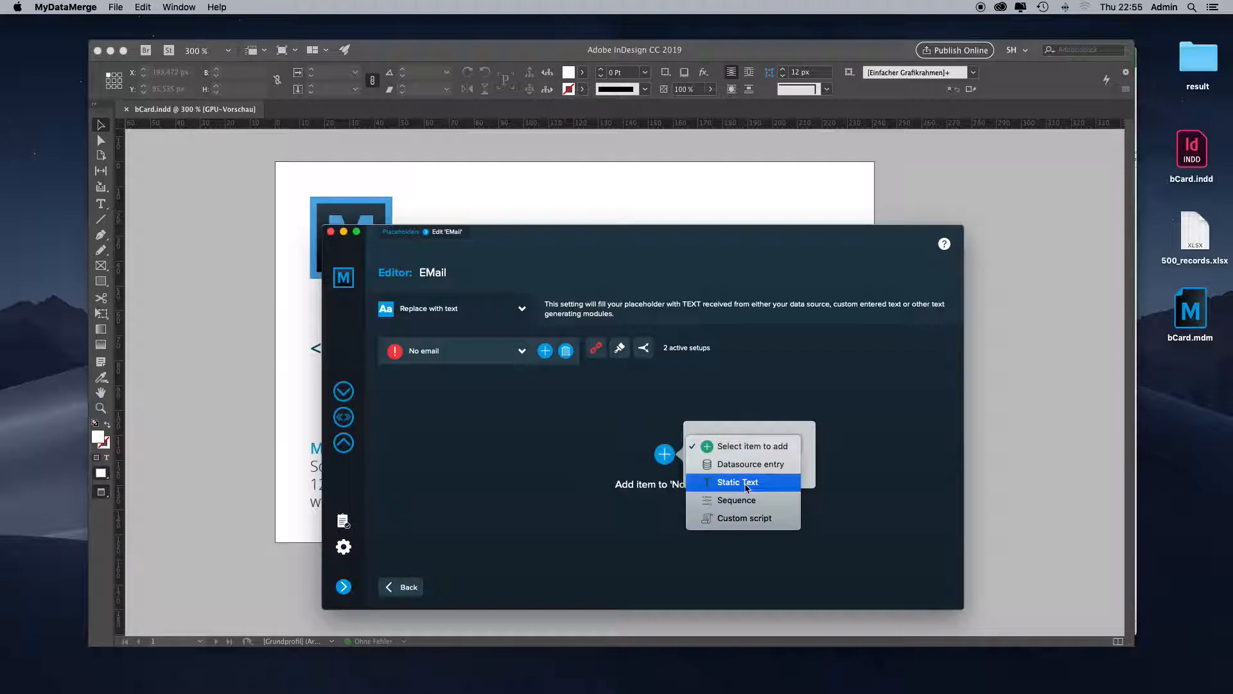
{"action": "left_click", "coordinate": [721, 487]}
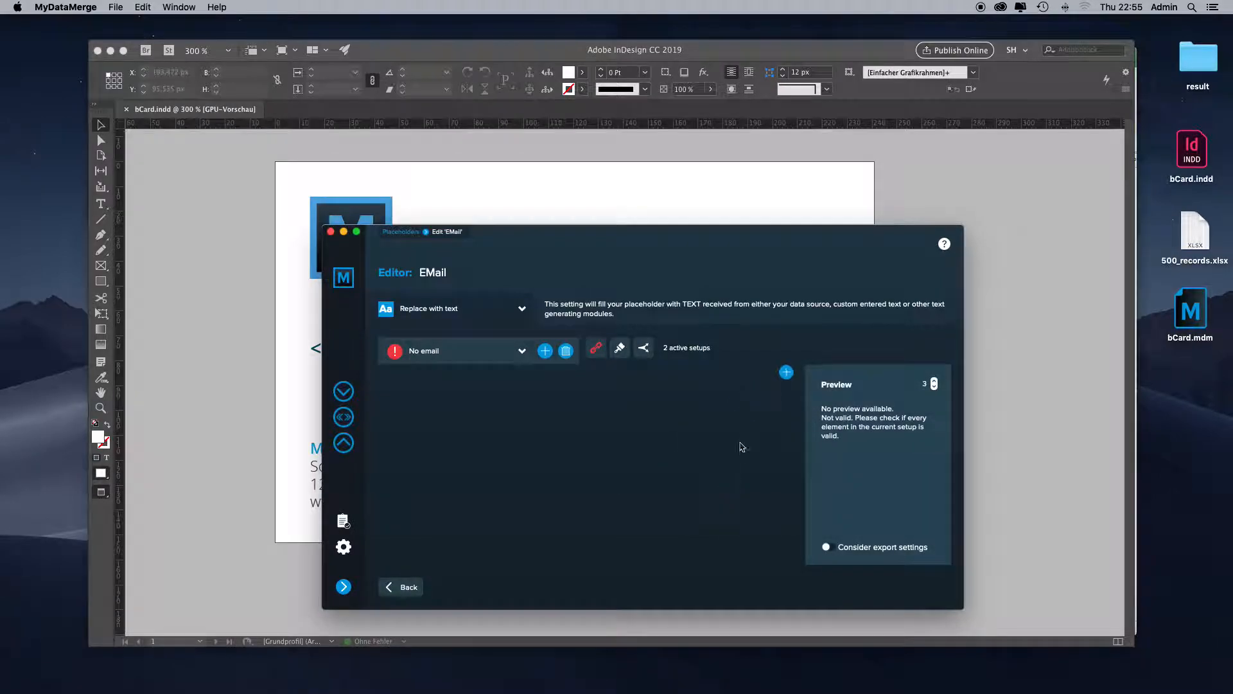
{"action": "type", "text": "info@whatever.com"}
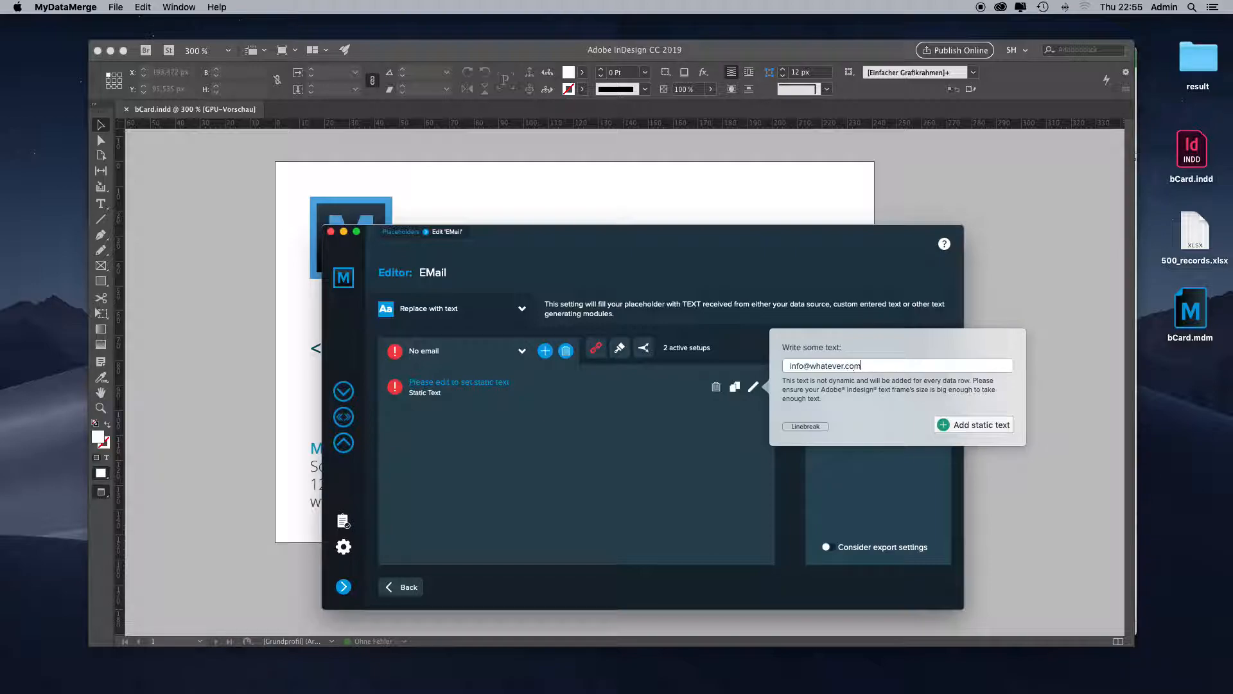
{"action": "left_click", "coordinate": [977, 425]}
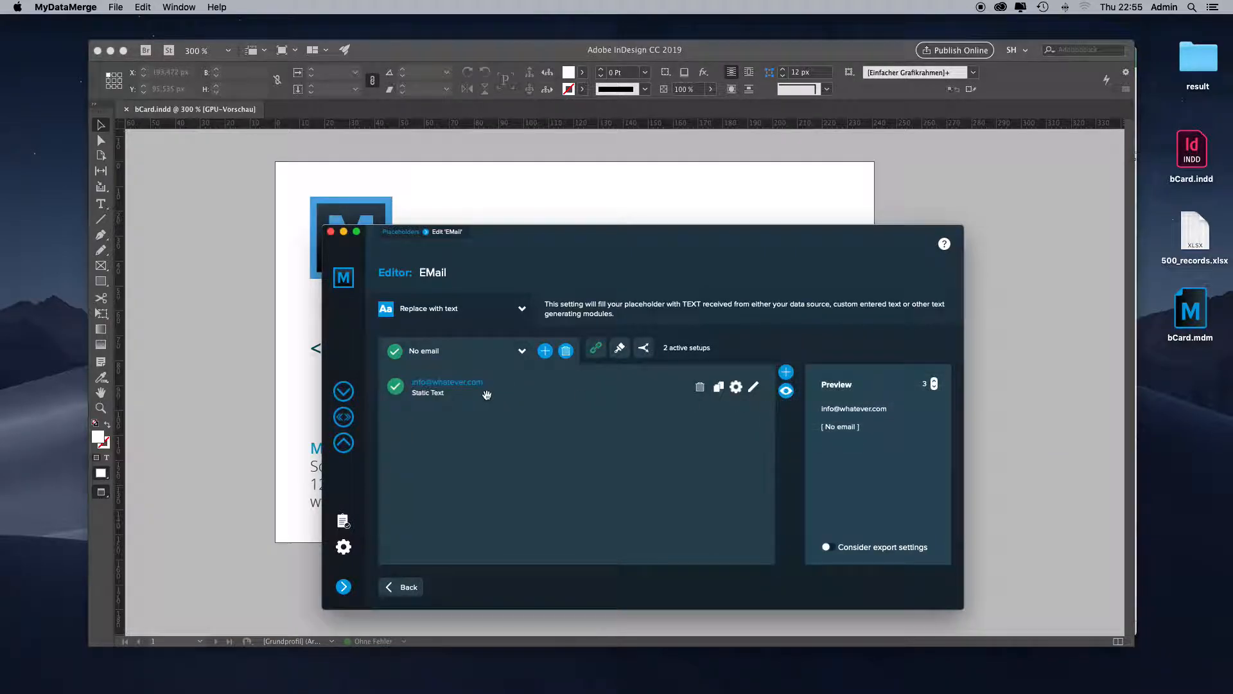
- Review the setup order in EMail's process chain, then preview the placeholder for data records 1 to 3
{"action": "left_click", "coordinate": [595, 350]}
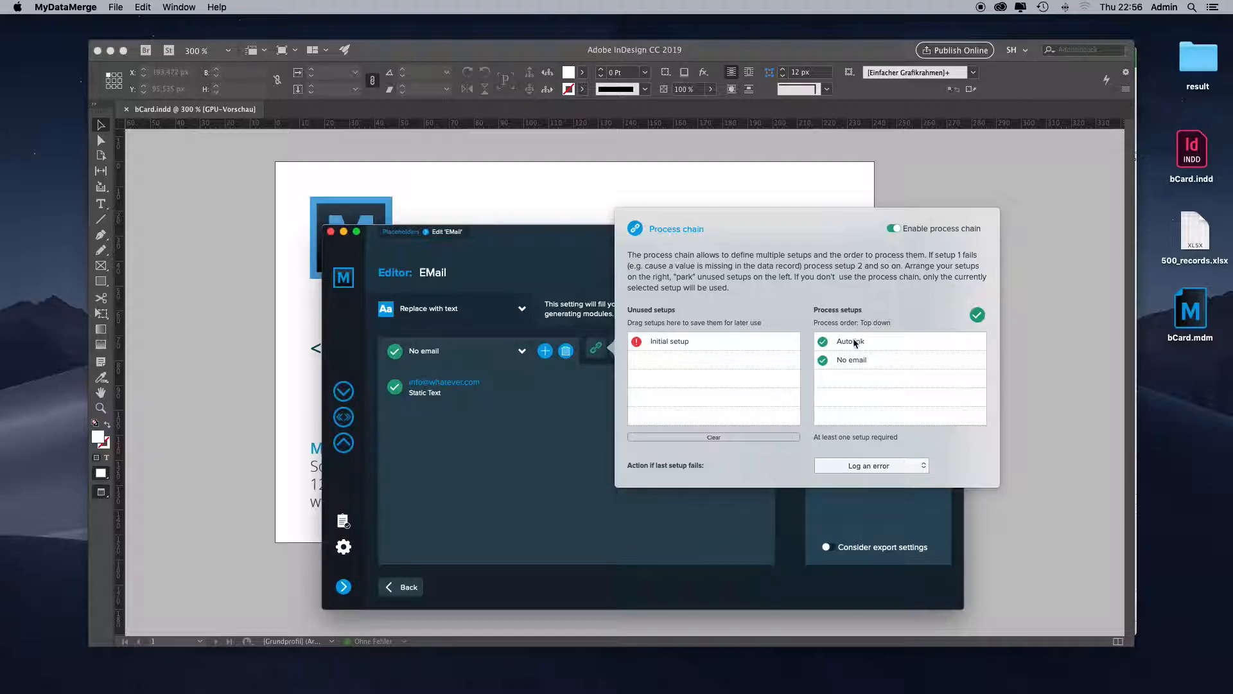
{"action": "left_click", "coordinate": [600, 464]}
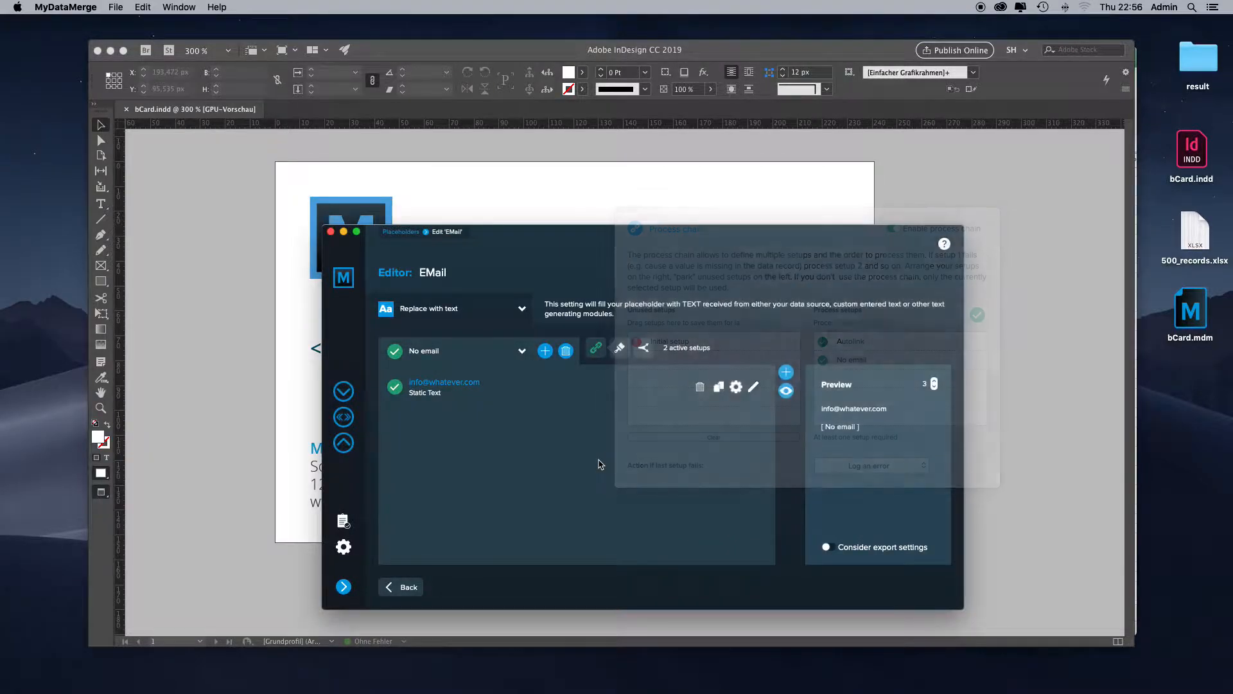
{"action": "left_click", "coordinate": [934, 387]}
{"action": "left_click", "coordinate": [933, 387]}
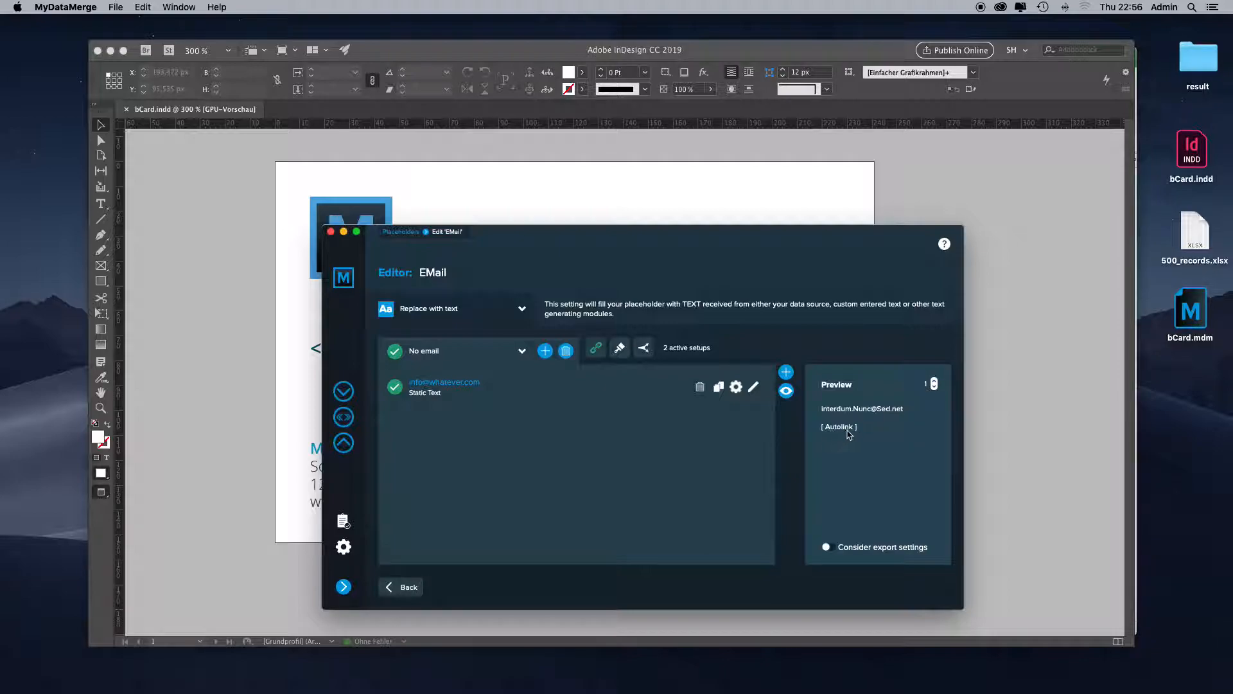
{"action": "left_click", "coordinate": [935, 381]}
{"action": "left_click", "coordinate": [934, 382]}
- Open the qrcode placeholder from the placeholder list and go into the editor of the Email field inside its QR-Code
{"action": "left_click", "coordinate": [343, 417]}
{"action": "scroll", "coordinate": [532, 463], "scroll_direction": "down", "scroll_amount": 5}
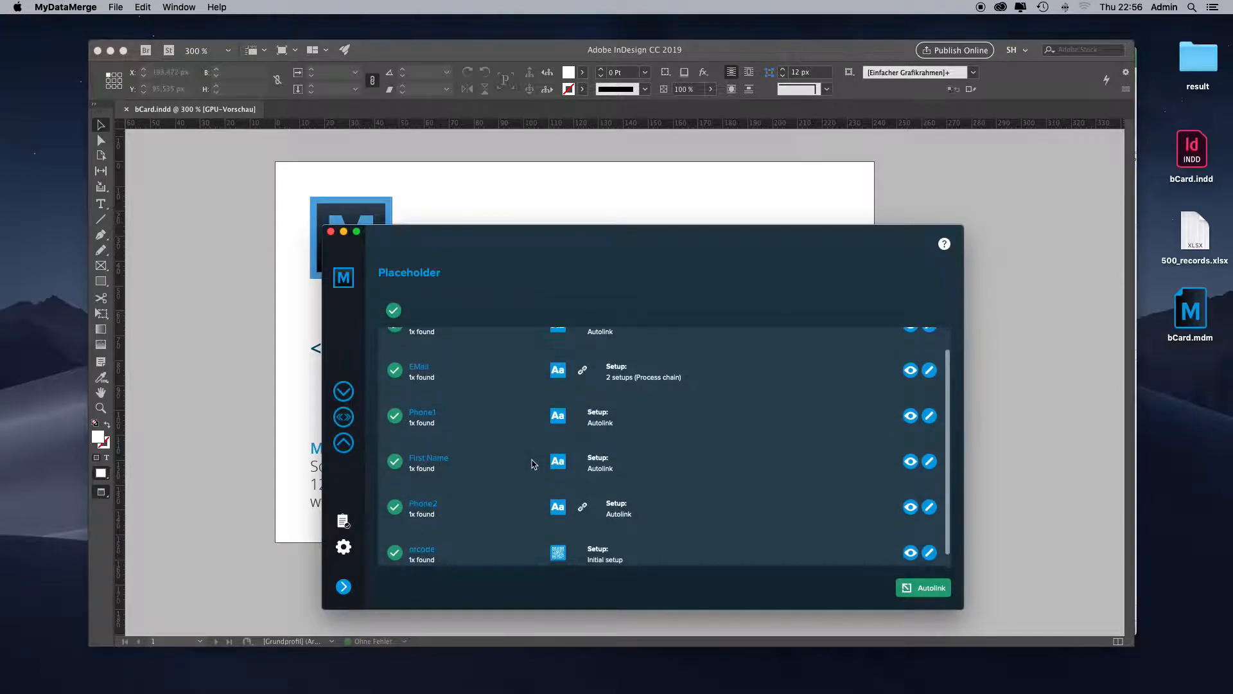
{"action": "double_click", "coordinate": [466, 540]}
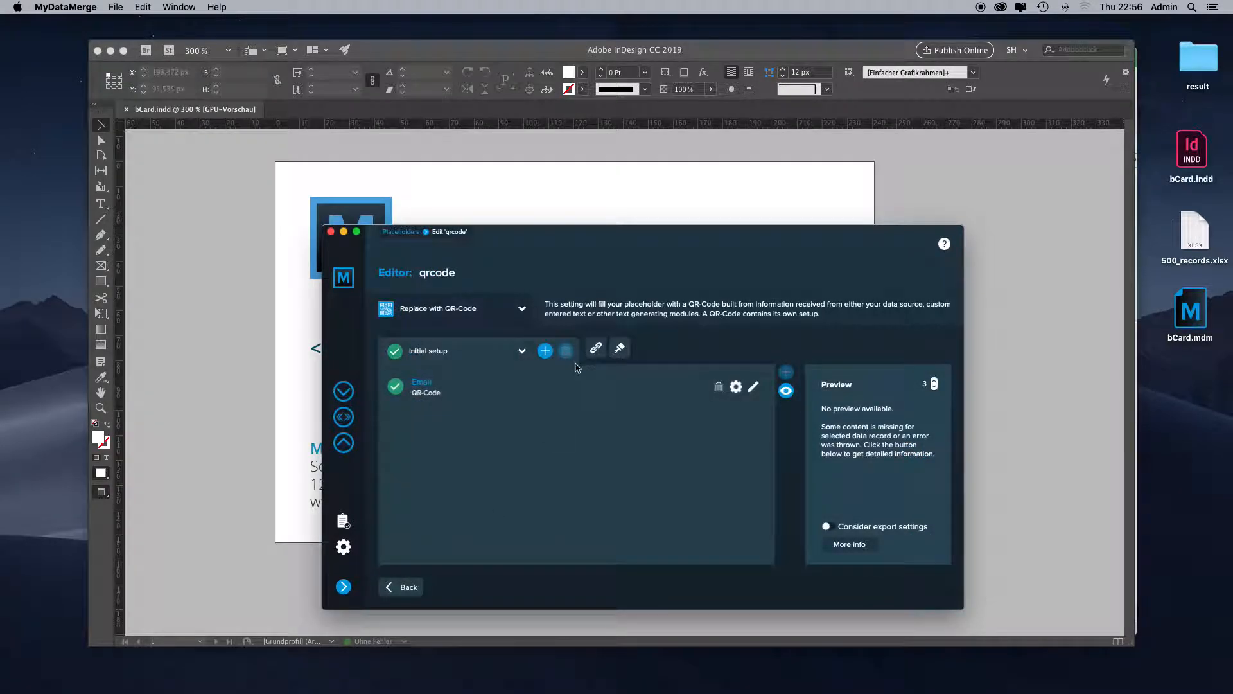
{"action": "double_click", "coordinate": [556, 393]}
{"action": "double_click", "coordinate": [490, 350]}
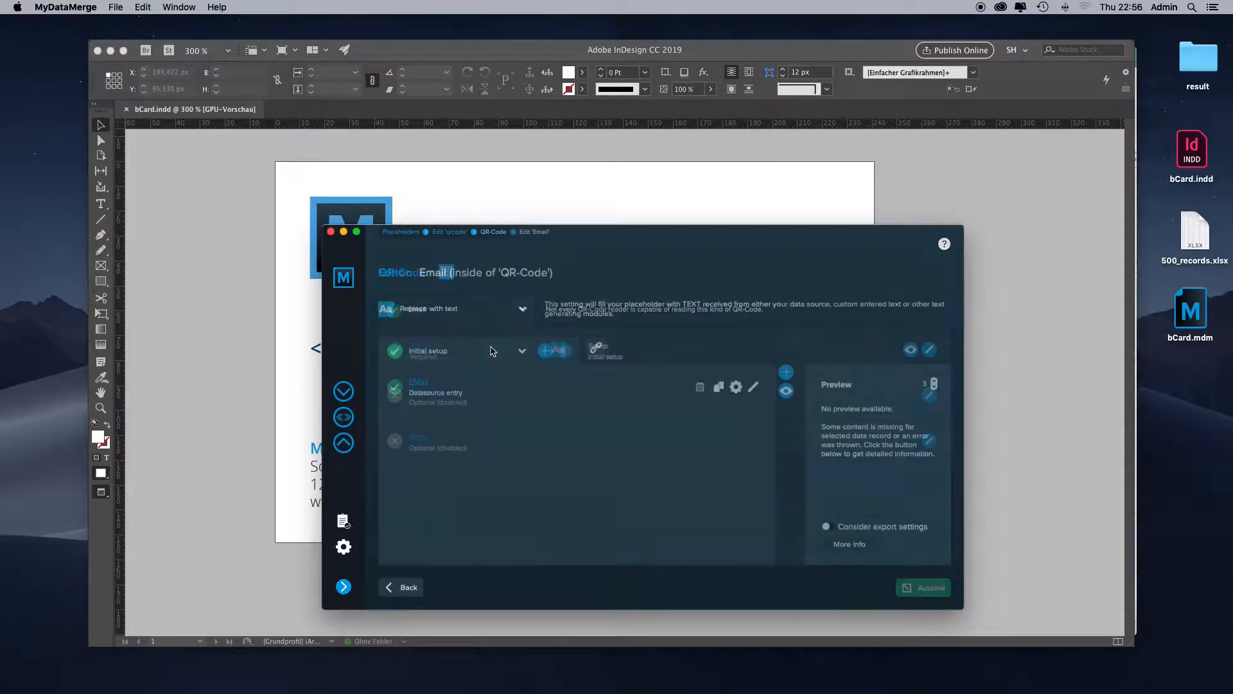
- Add a setup named No email to the QR-Code's Email field with a static text item containing the general fallback e-mail address
{"action": "left_click", "coordinate": [545, 350]}
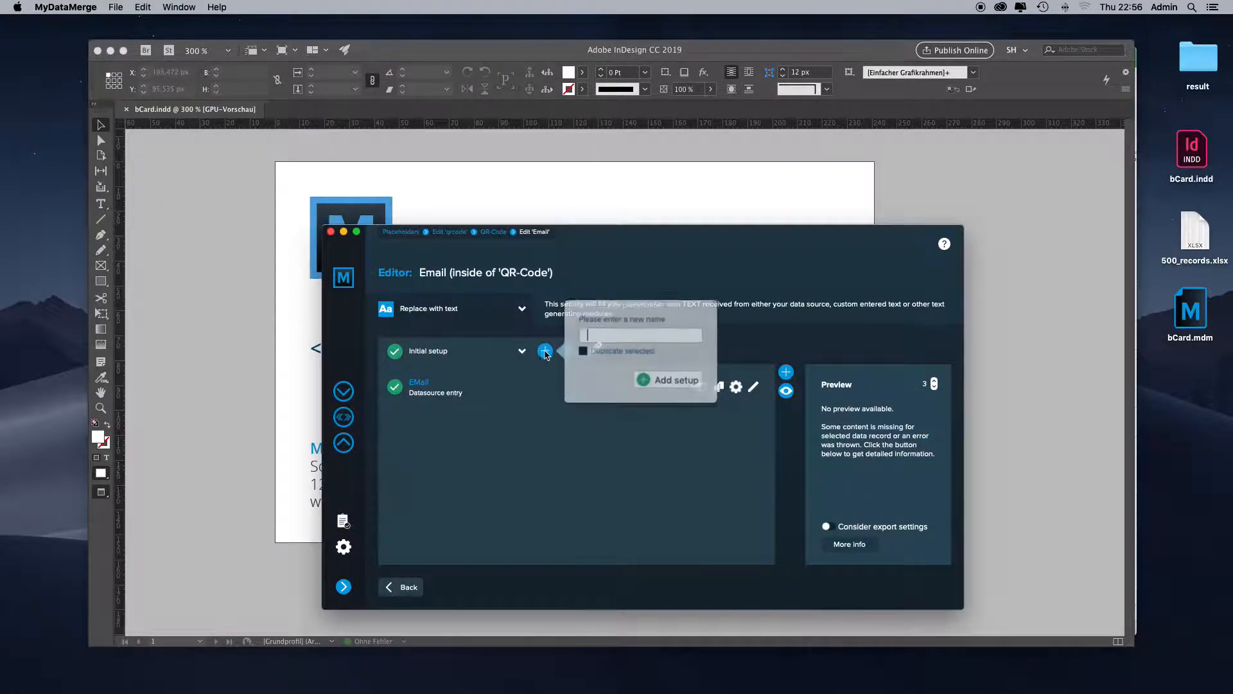
{"action": "type", "text": "No email"}
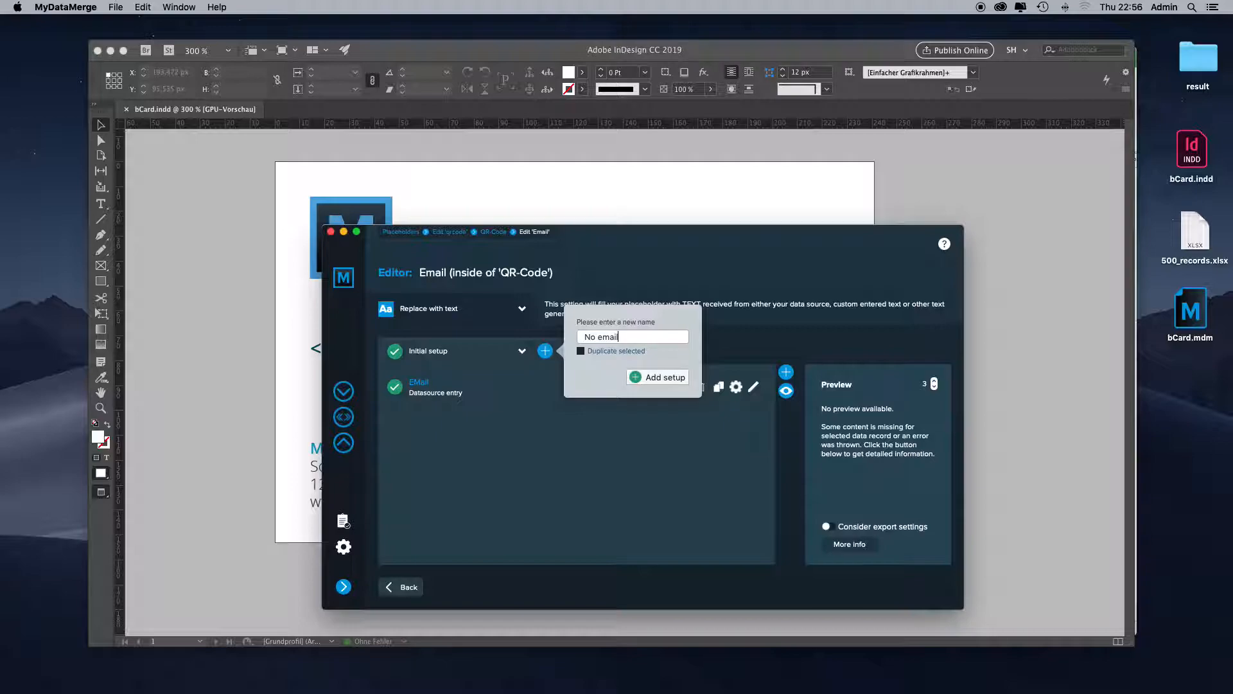
{"action": "left_click", "coordinate": [647, 378]}
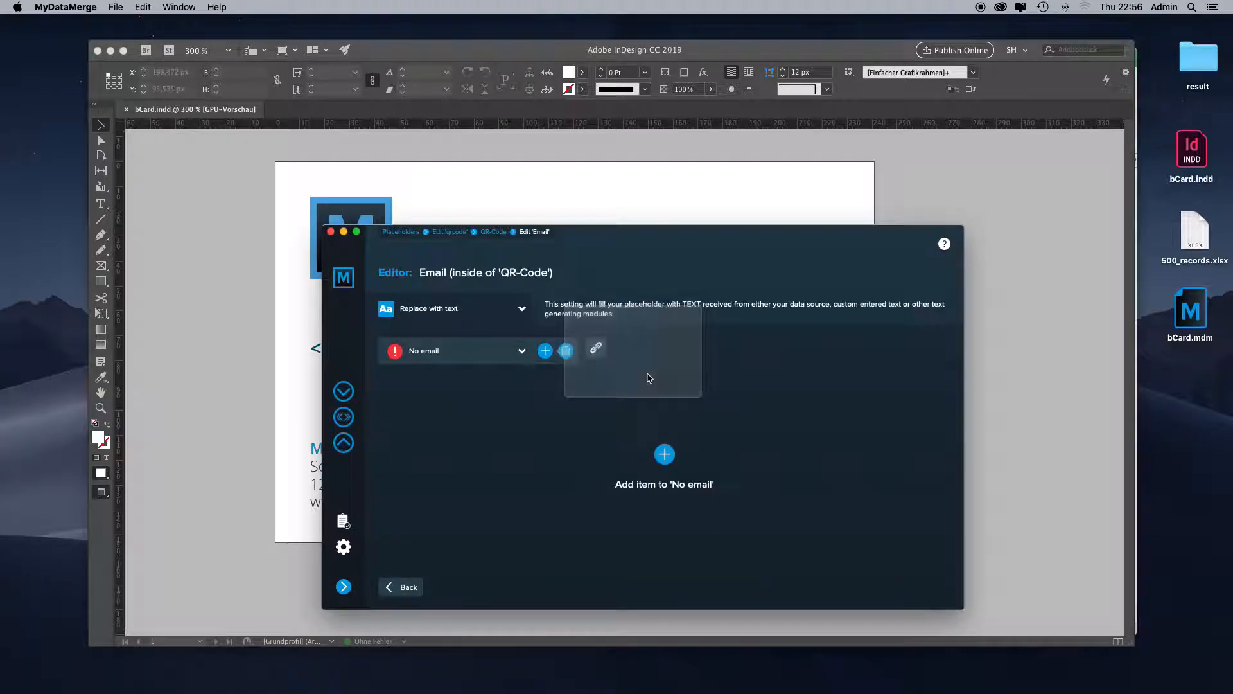
{"action": "left_click", "coordinate": [664, 455]}
{"action": "left_click", "coordinate": [743, 479]}
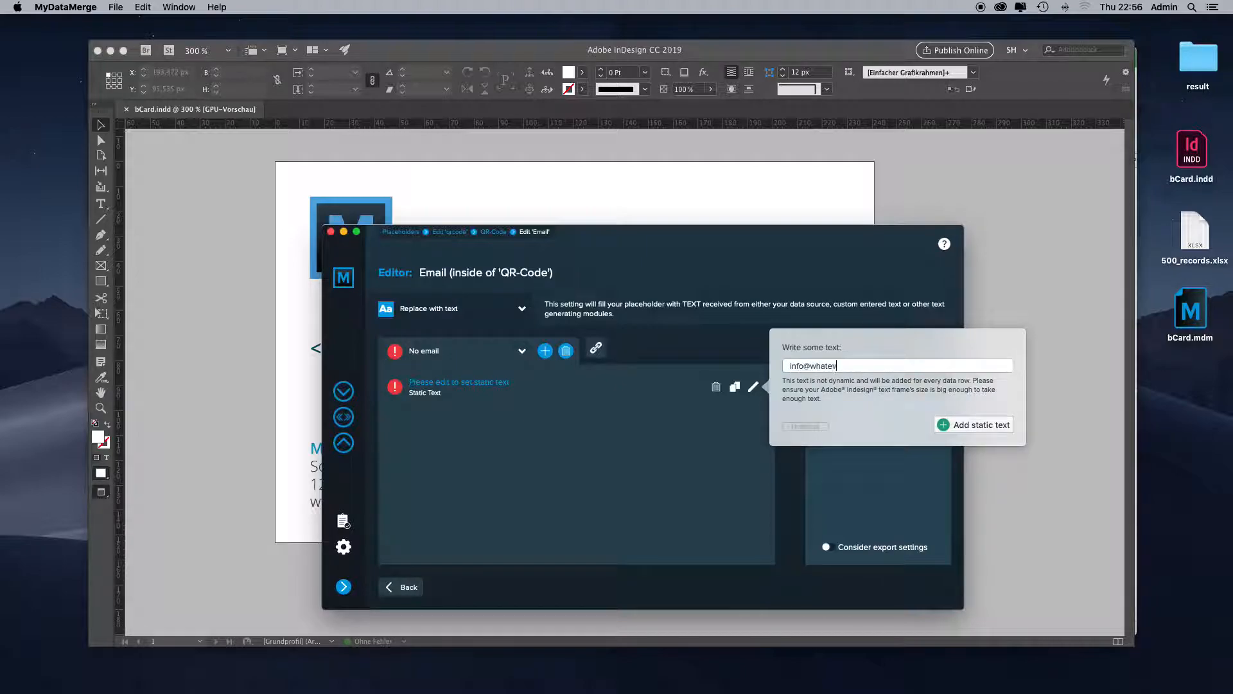
{"action": "left_click", "coordinate": [954, 425]}
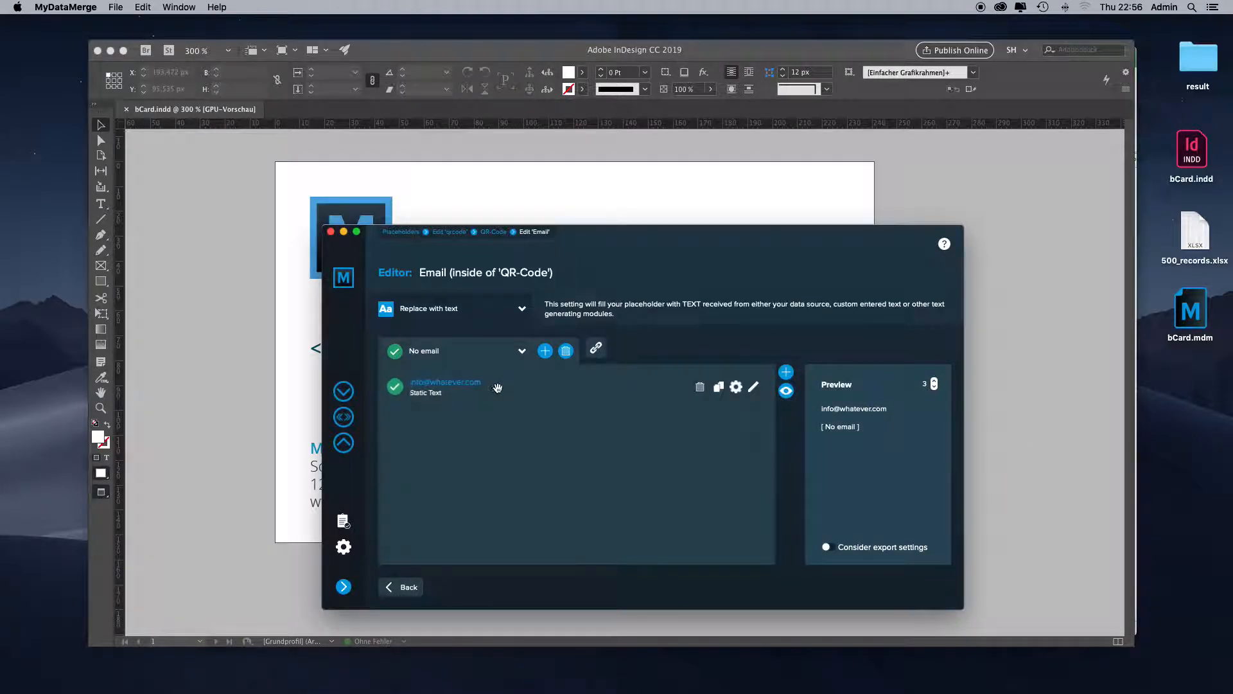
- Enable the process chain for the QR-Code's Email field, with Initial setup processed before No email
{"action": "left_click", "coordinate": [509, 352]}
{"action": "left_click", "coordinate": [596, 347]}
{"action": "left_click", "coordinate": [908, 231]}
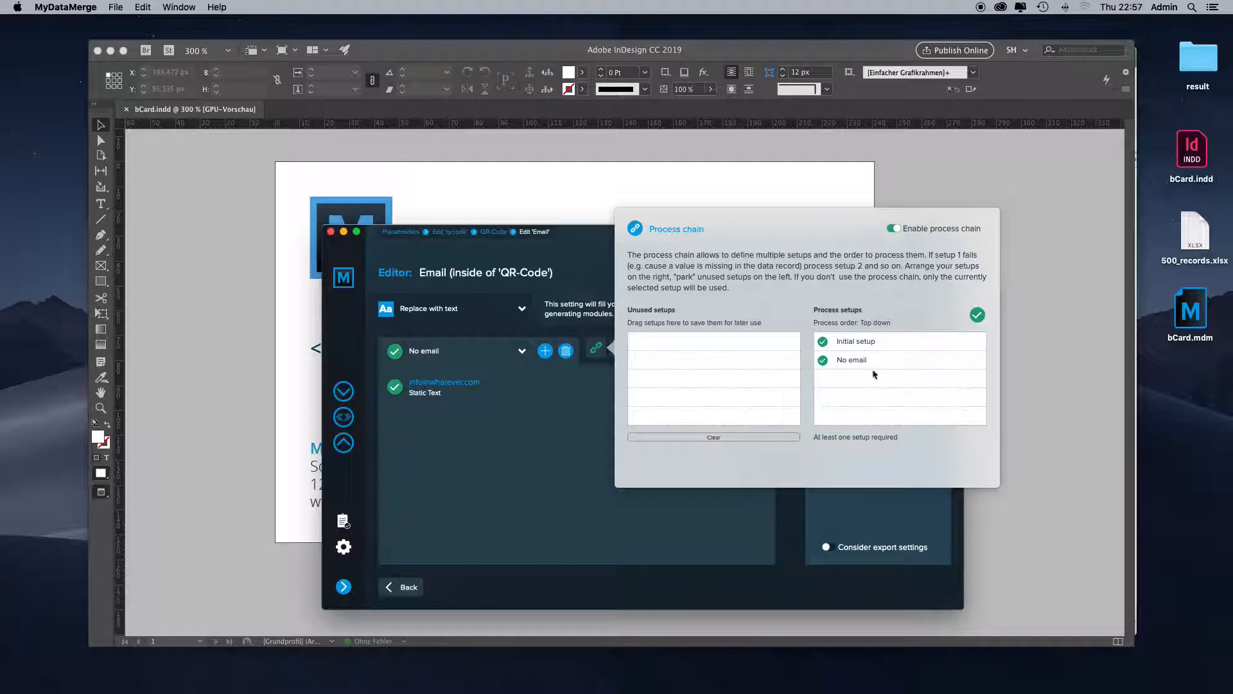
{"action": "left_click", "coordinate": [516, 415]}
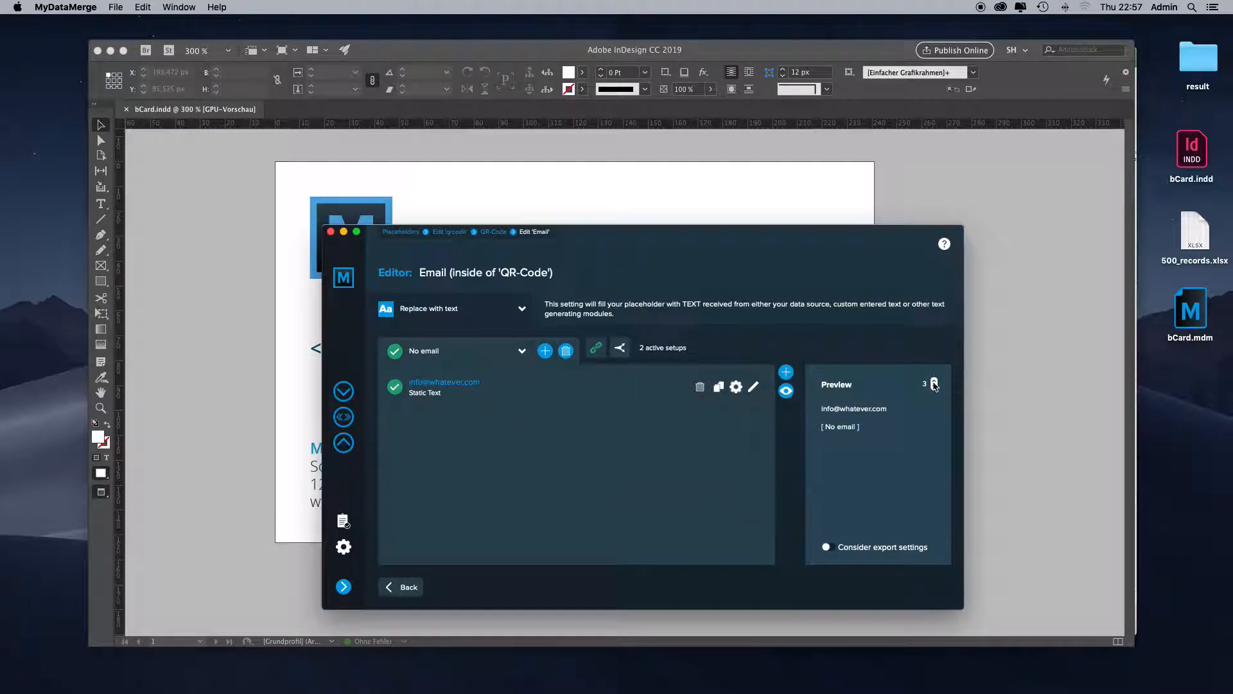
- Preview the Email field's output for the data records down to record 1, and go back to the qrcode editor
{"action": "left_click", "coordinate": [935, 384]}
{"action": "left_click", "coordinate": [934, 387]}
{"action": "left_click", "coordinate": [934, 388]}
{"action": "left_click", "coordinate": [935, 388]}
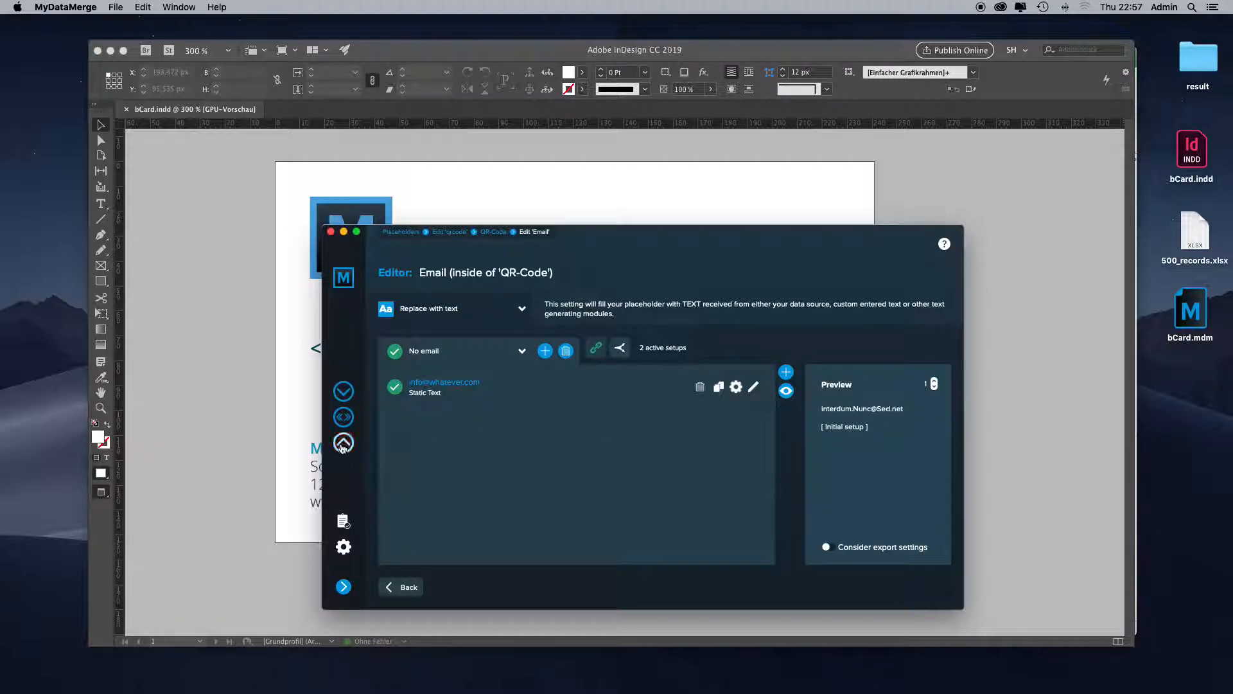
{"action": "left_click", "coordinate": [408, 588]}
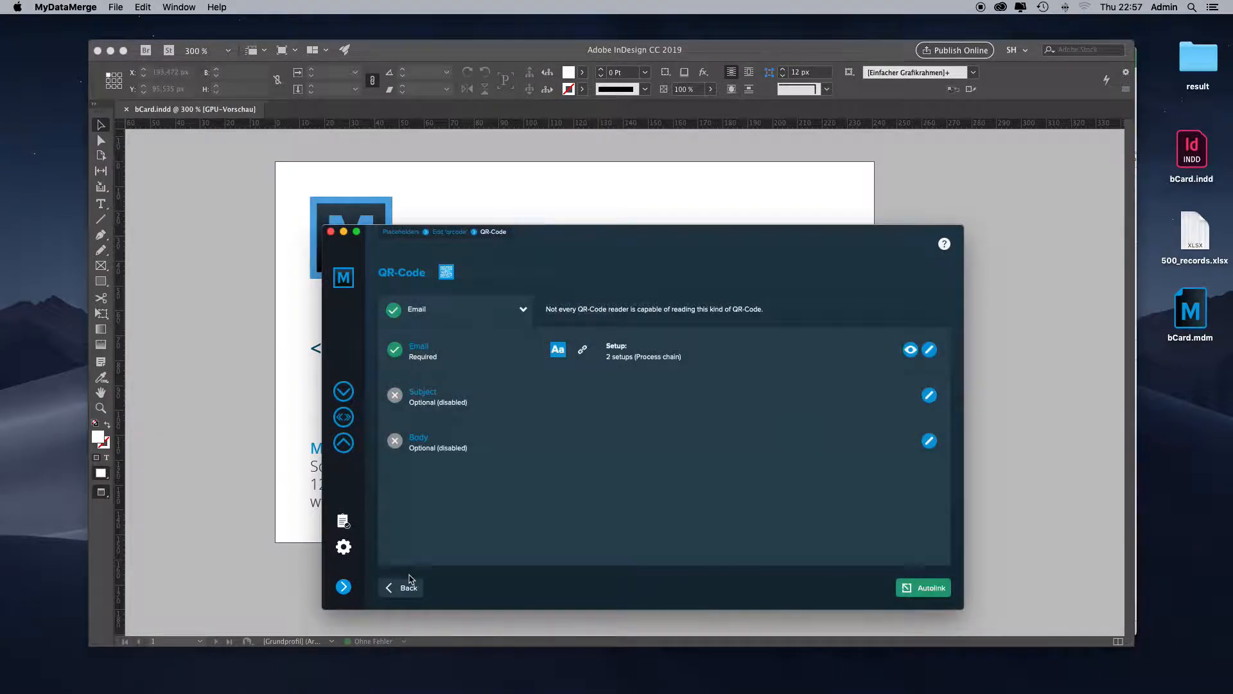
{"action": "left_click", "coordinate": [407, 590]}
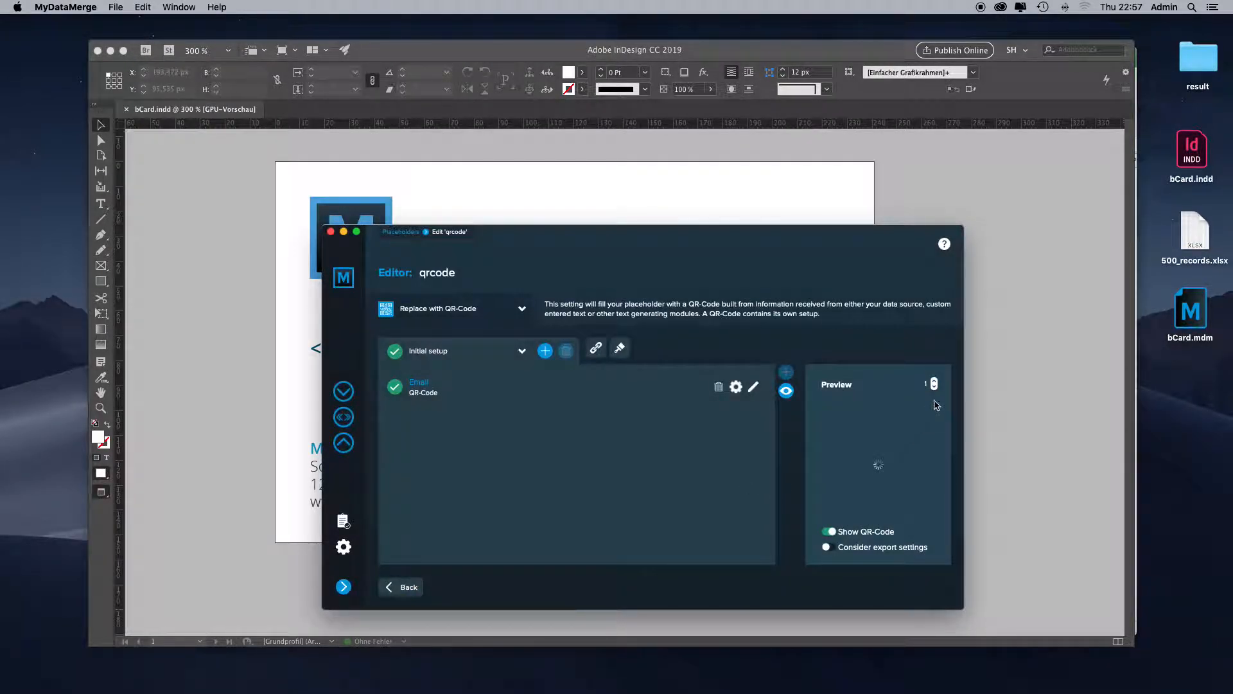
- Switch to InDesign to view the qrcode frame on page 2 of bCard.indd, and return to MyDataMerge
{"action": "left_click", "coordinate": [987, 396]}
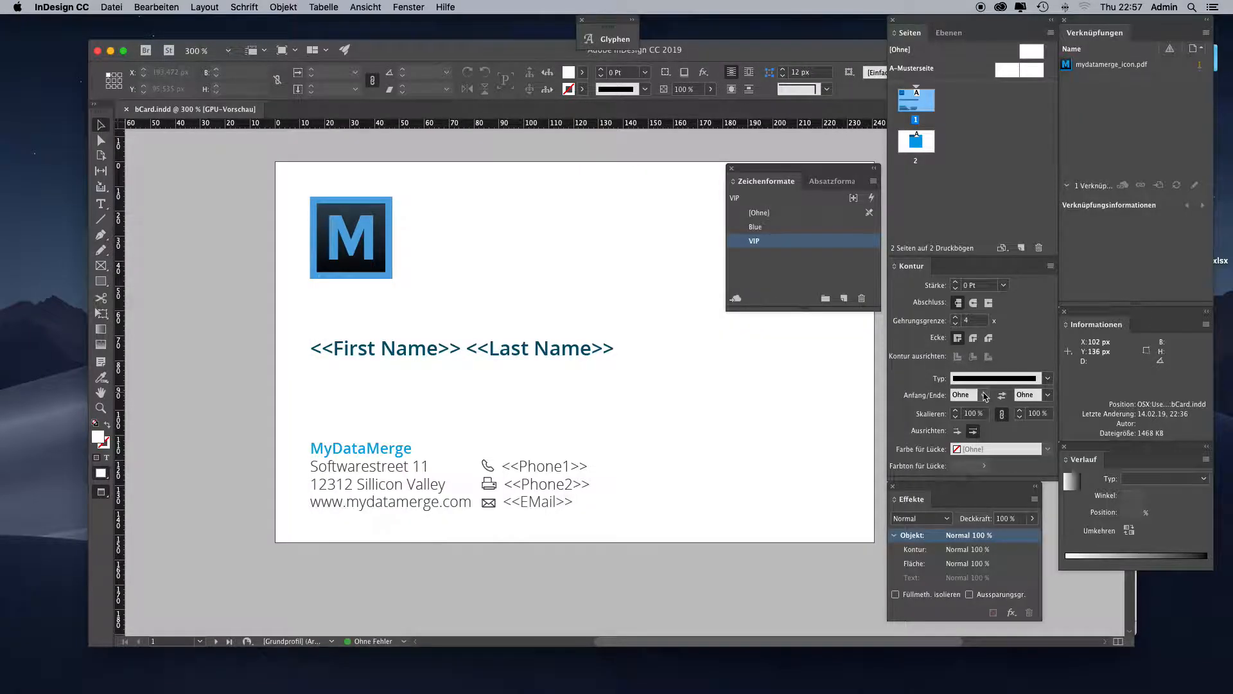
{"action": "double_click", "coordinate": [916, 142]}
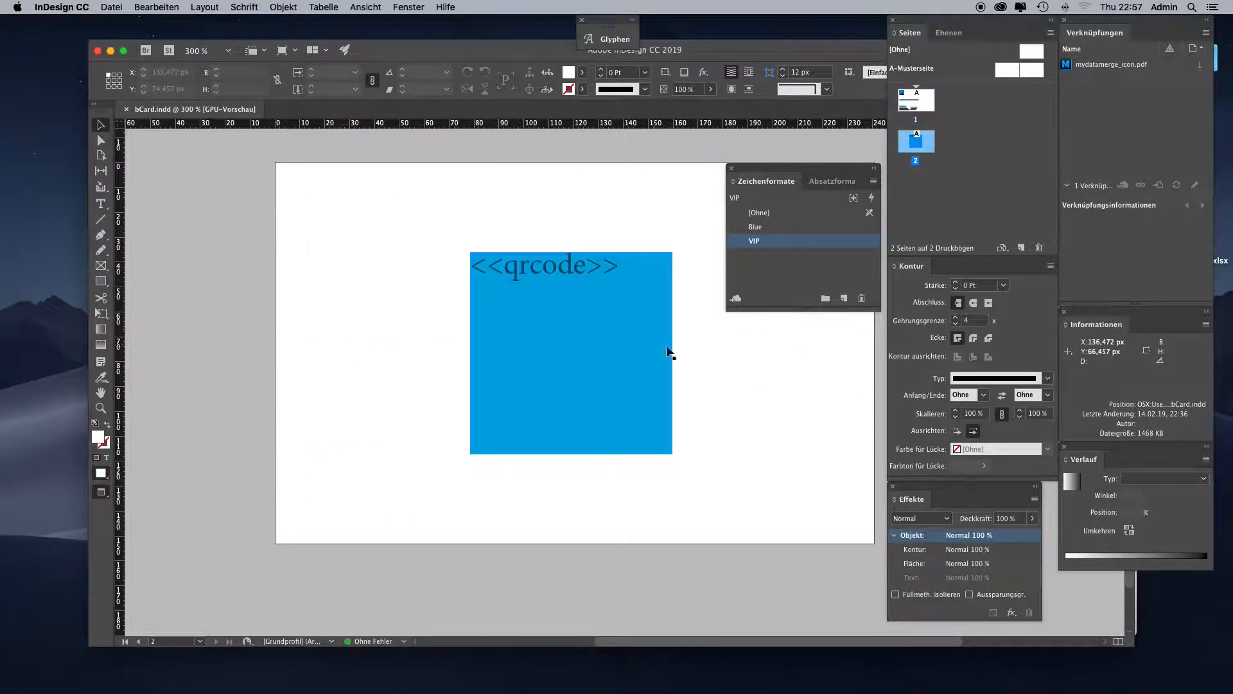
{"action": "key", "text": "super+Tab"}
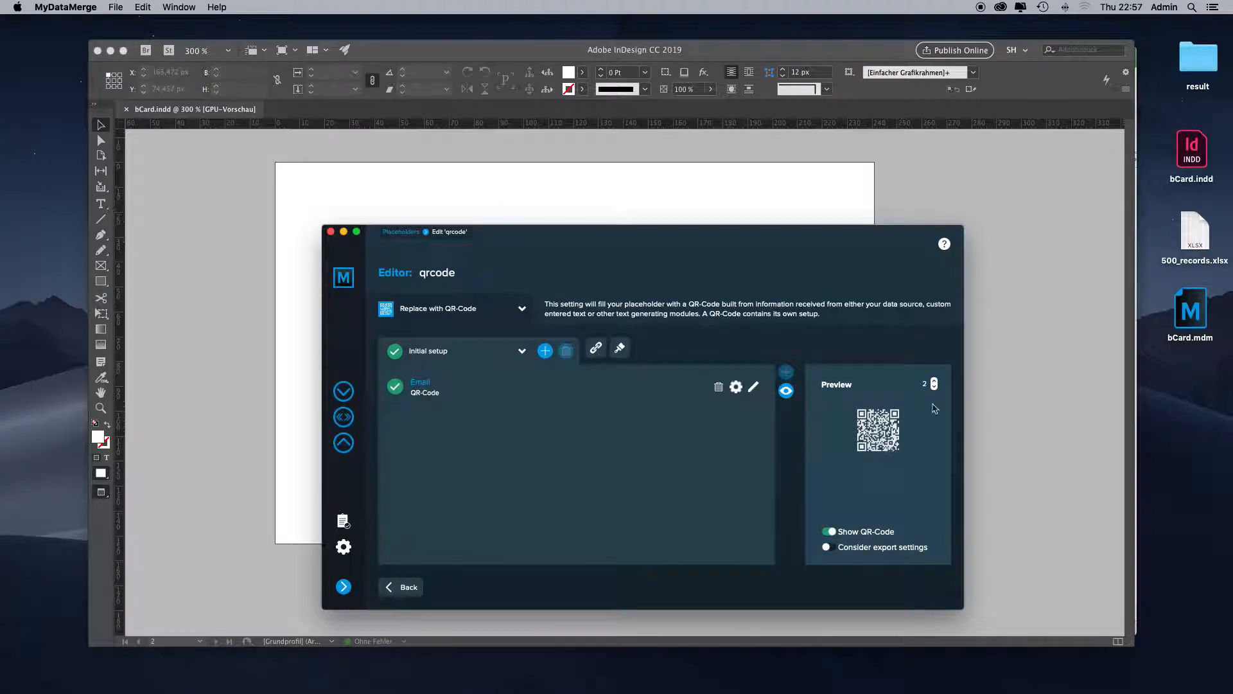
- Preview the qrcode placeholder for data record 3 as encoded text, compare a neighbouring record, and restore the QR-Code display
{"action": "left_click", "coordinate": [935, 382]}
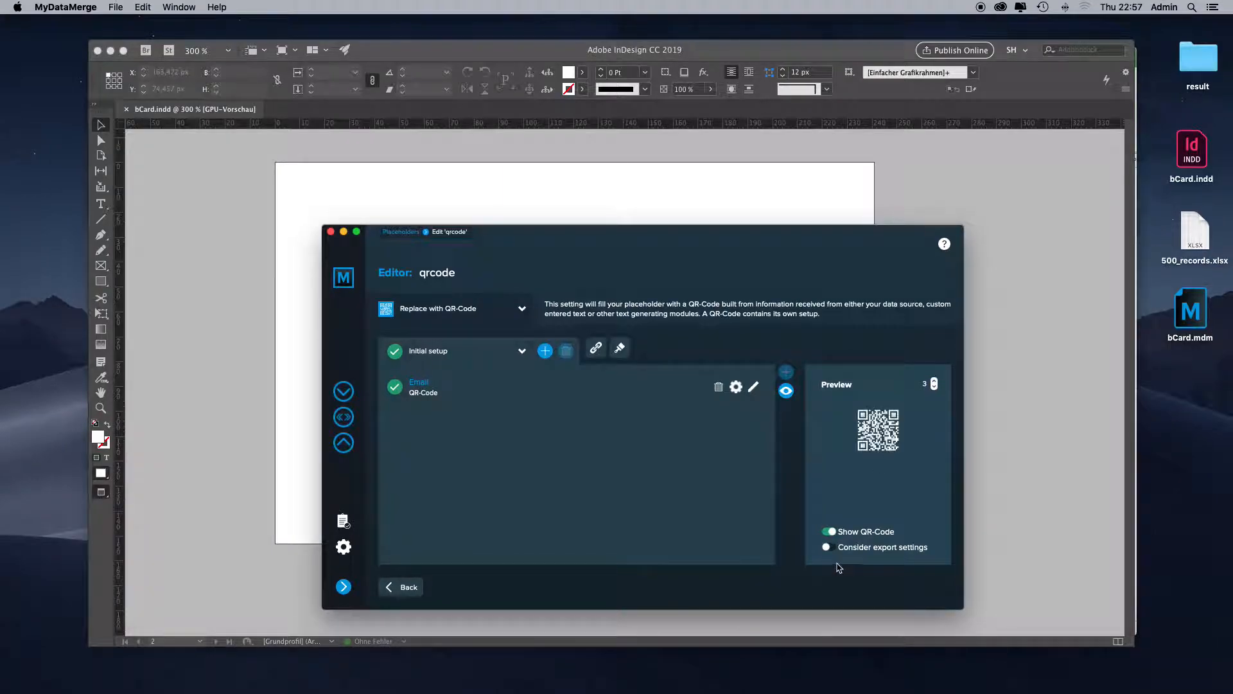
{"action": "left_click", "coordinate": [831, 533]}
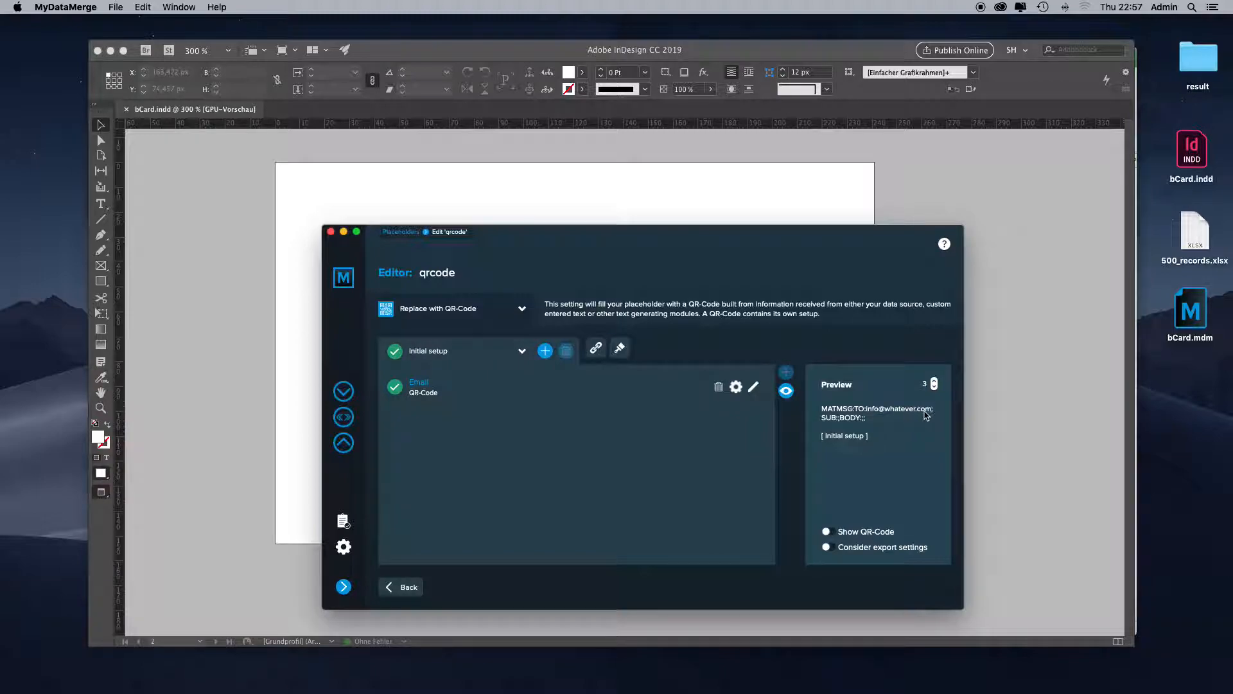
{"action": "left_click", "coordinate": [934, 388]}
{"action": "left_click", "coordinate": [935, 381]}
{"action": "left_click", "coordinate": [864, 531]}
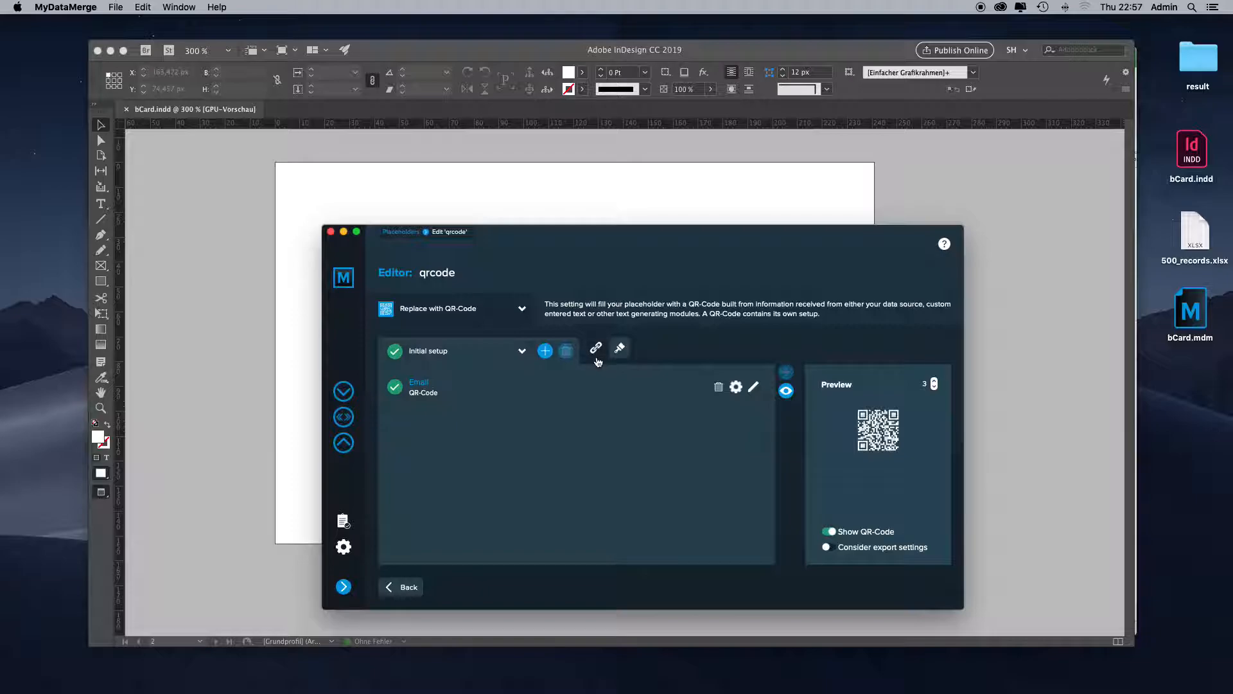
- Enable the qrcode placeholder's process chain and inspect the actions offered if the last setup fails, including Delete frame with placeholder
{"action": "left_click", "coordinate": [596, 349]}
{"action": "left_click", "coordinate": [926, 230]}
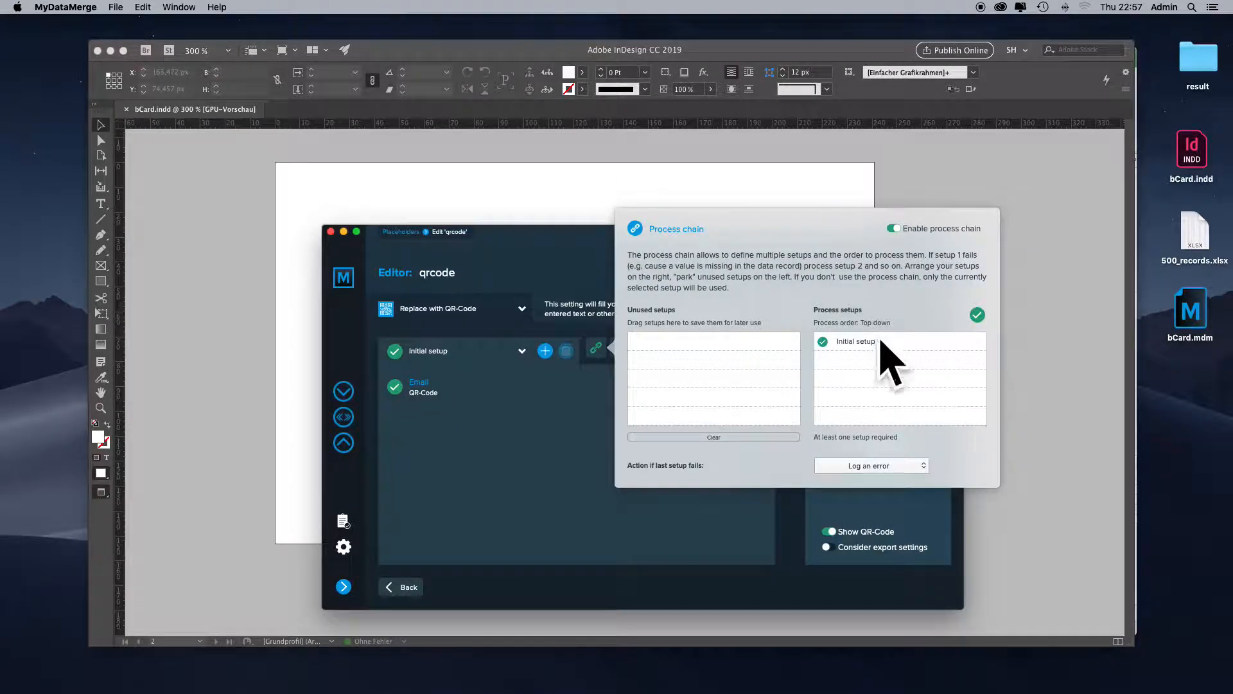
{"action": "left_click", "coordinate": [884, 466]}
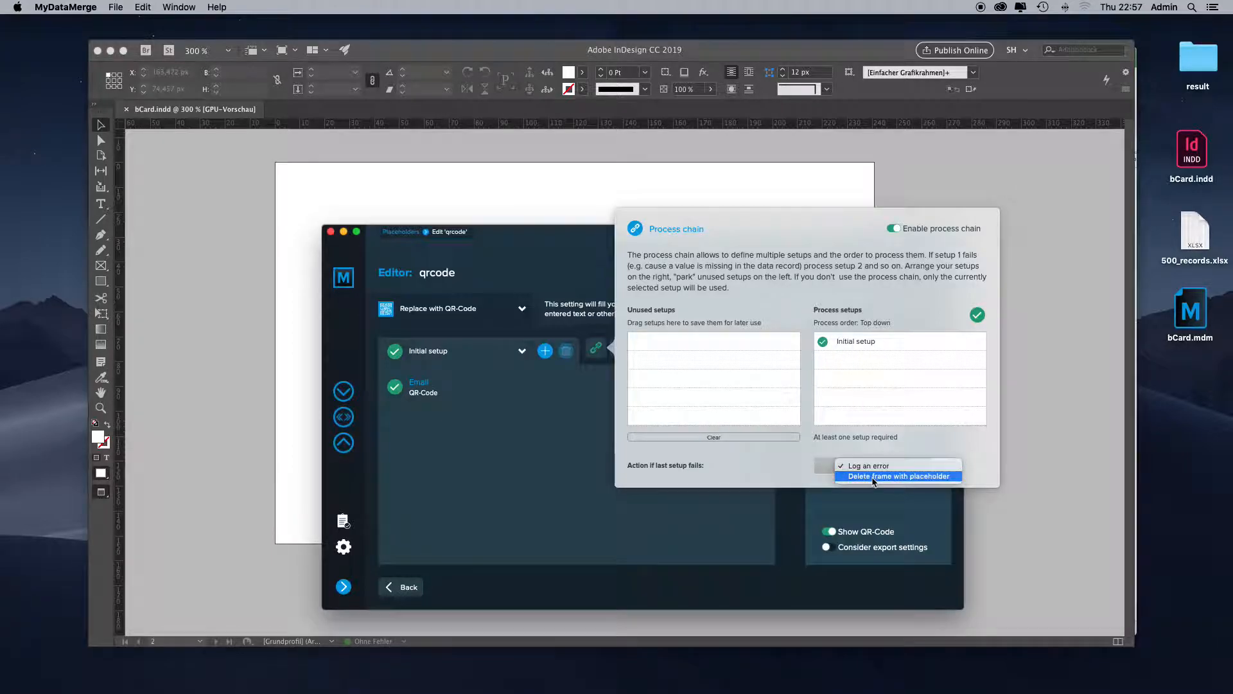
{"action": "left_click", "coordinate": [927, 476]}
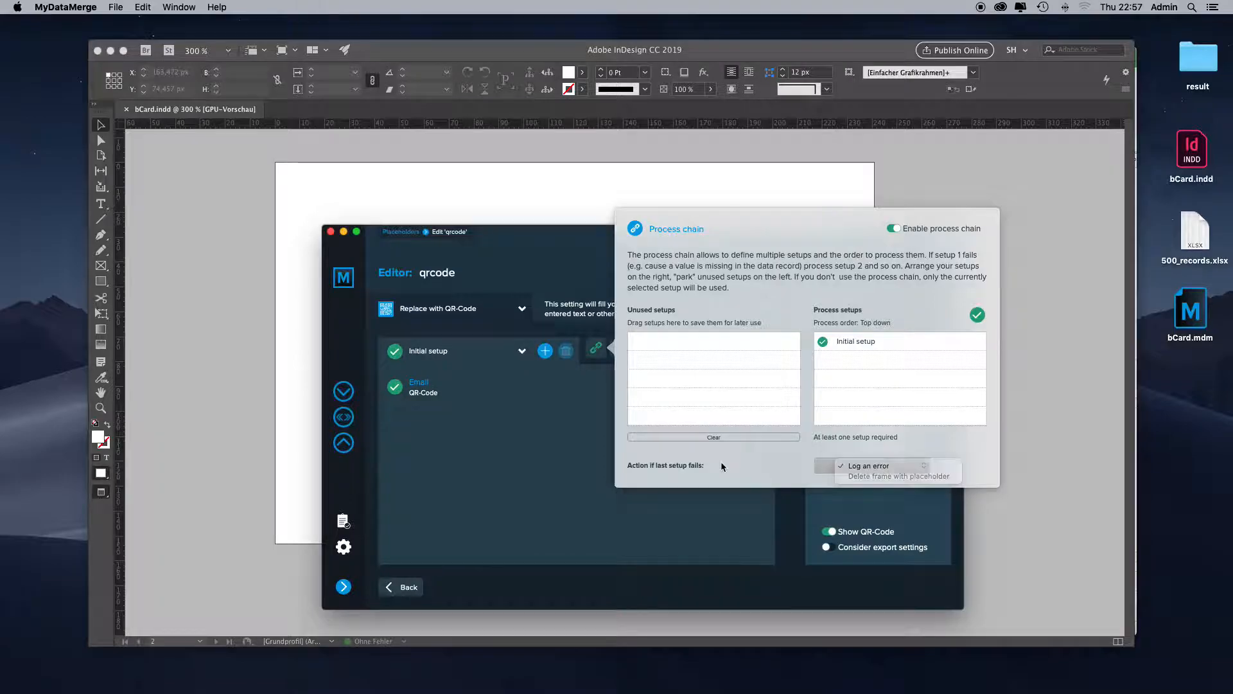
- Switch to InDesign, delete the blue qrcode frame on page 2, and undo the deletion
{"action": "left_click", "coordinate": [554, 195]}
{"action": "left_click", "coordinate": [518, 345]}
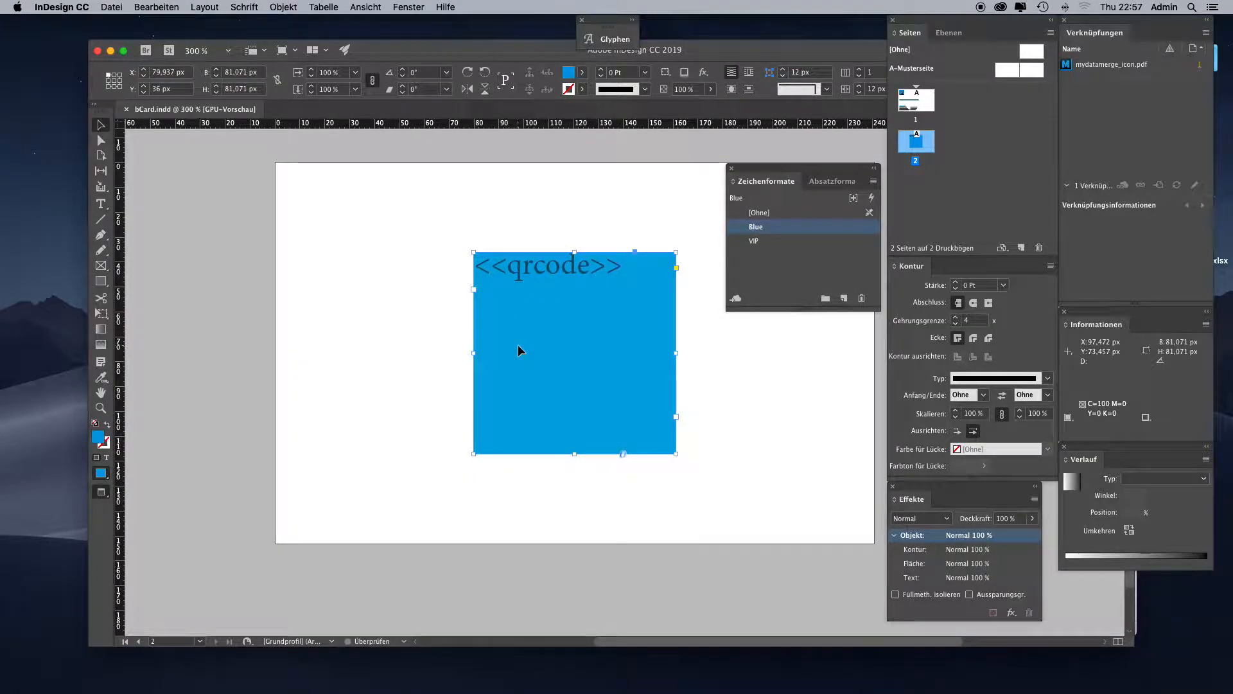
{"action": "key", "text": "Delete"}
{"action": "key", "text": "super+z"}
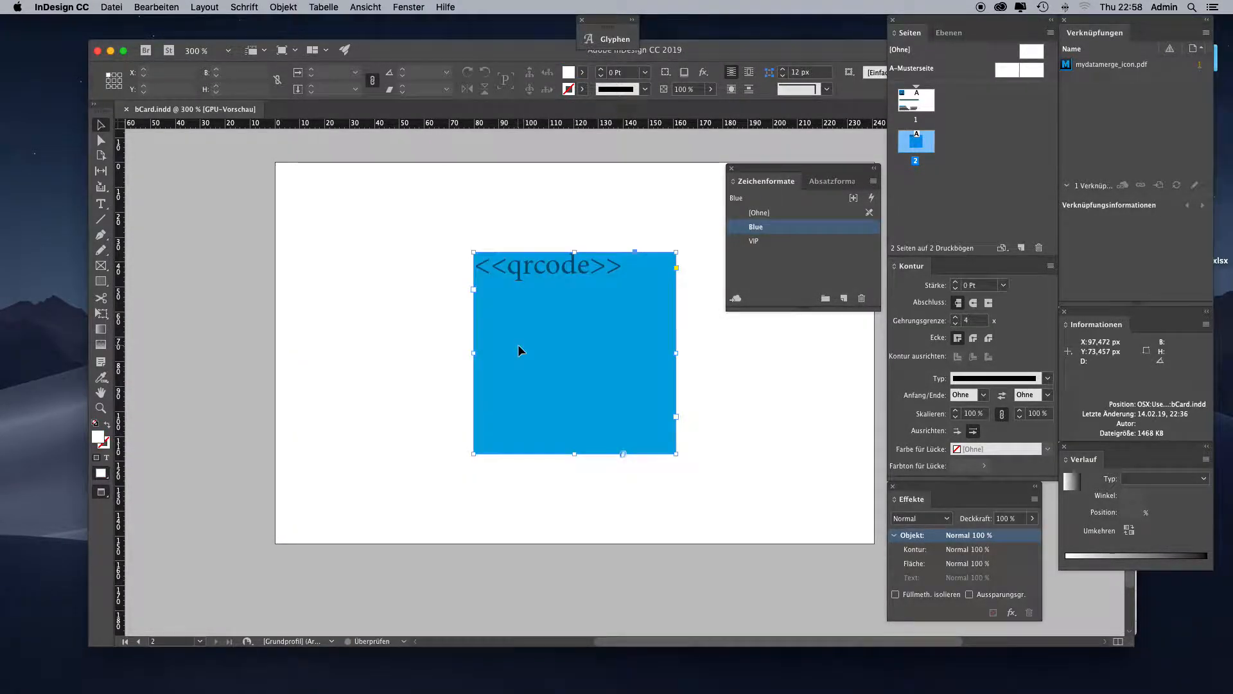
- Return to MyDataMerge and disable the process chain of the qrcode placeholder
{"action": "key", "text": "super+Tab"}
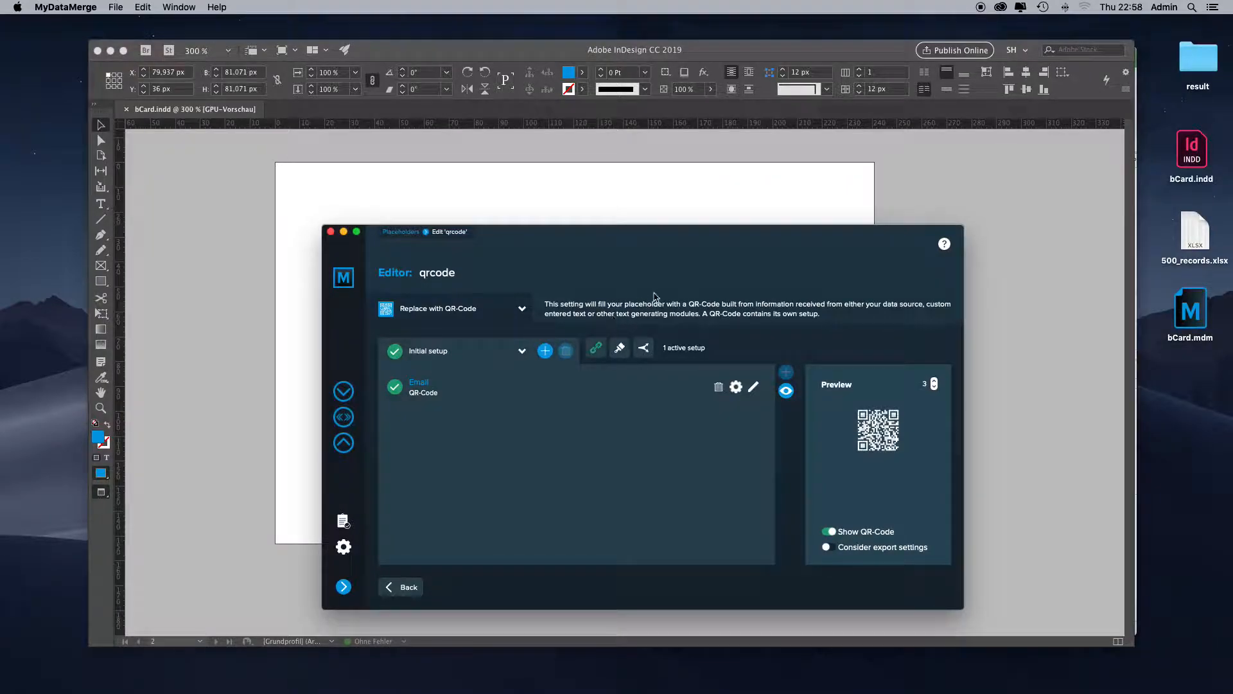
{"action": "left_click", "coordinate": [596, 347]}
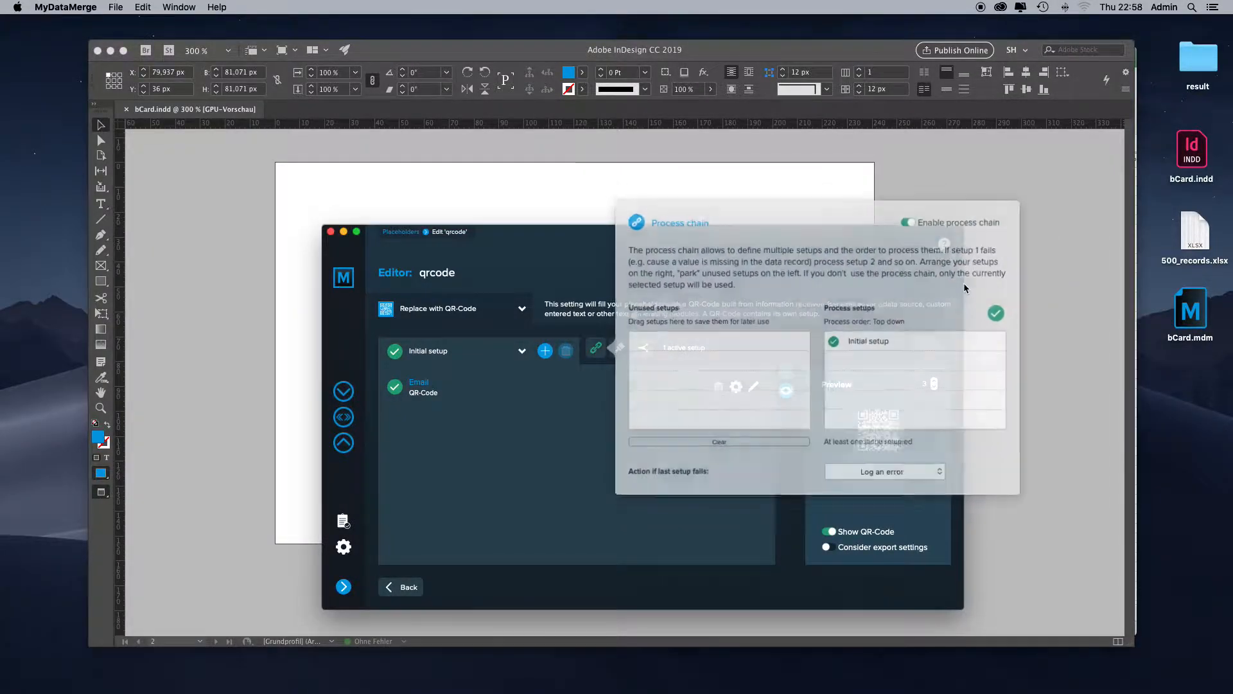
{"action": "left_click", "coordinate": [945, 231]}
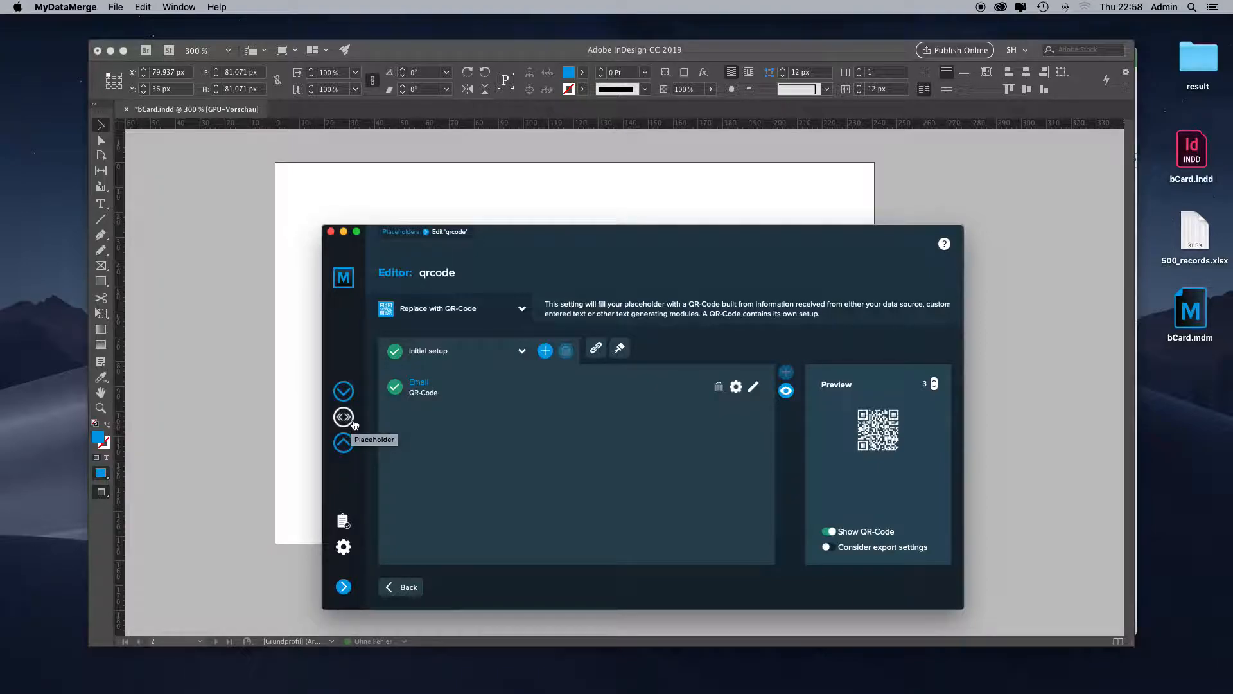
- Switch to Excel, select row 5 of 500_records to examine its VIP entry, and move on to InDesign
{"action": "key", "text": "super+Tab"}
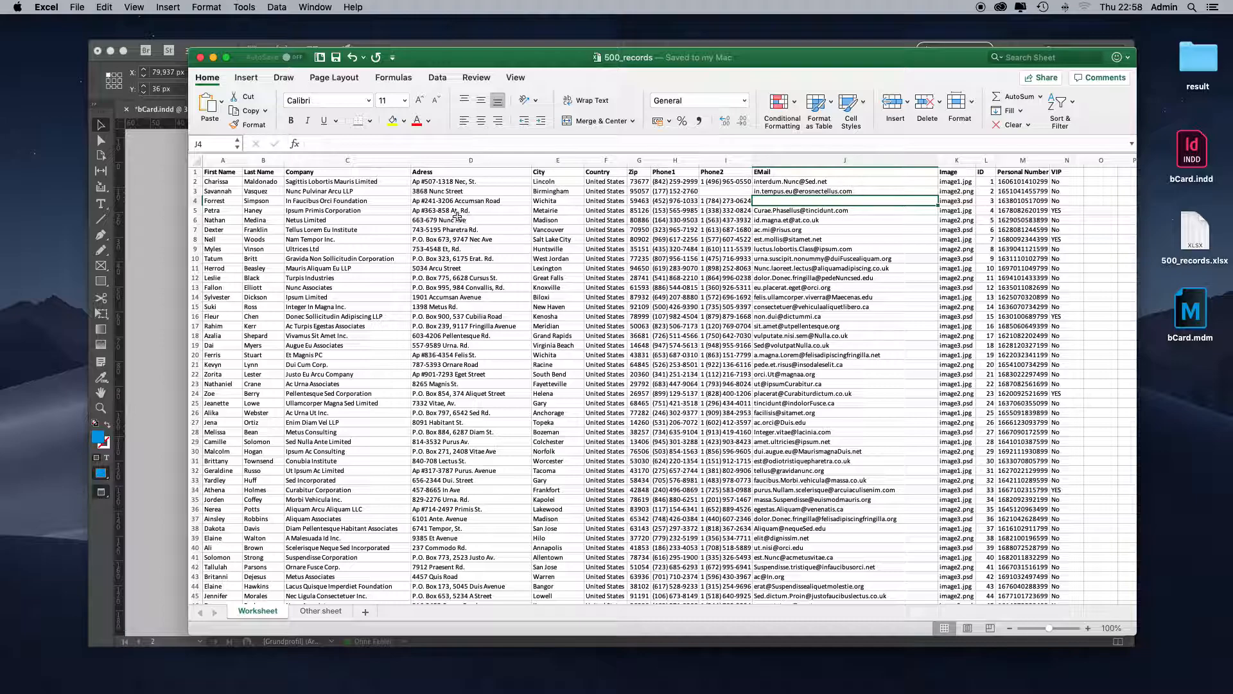
{"action": "left_click", "coordinate": [194, 210]}
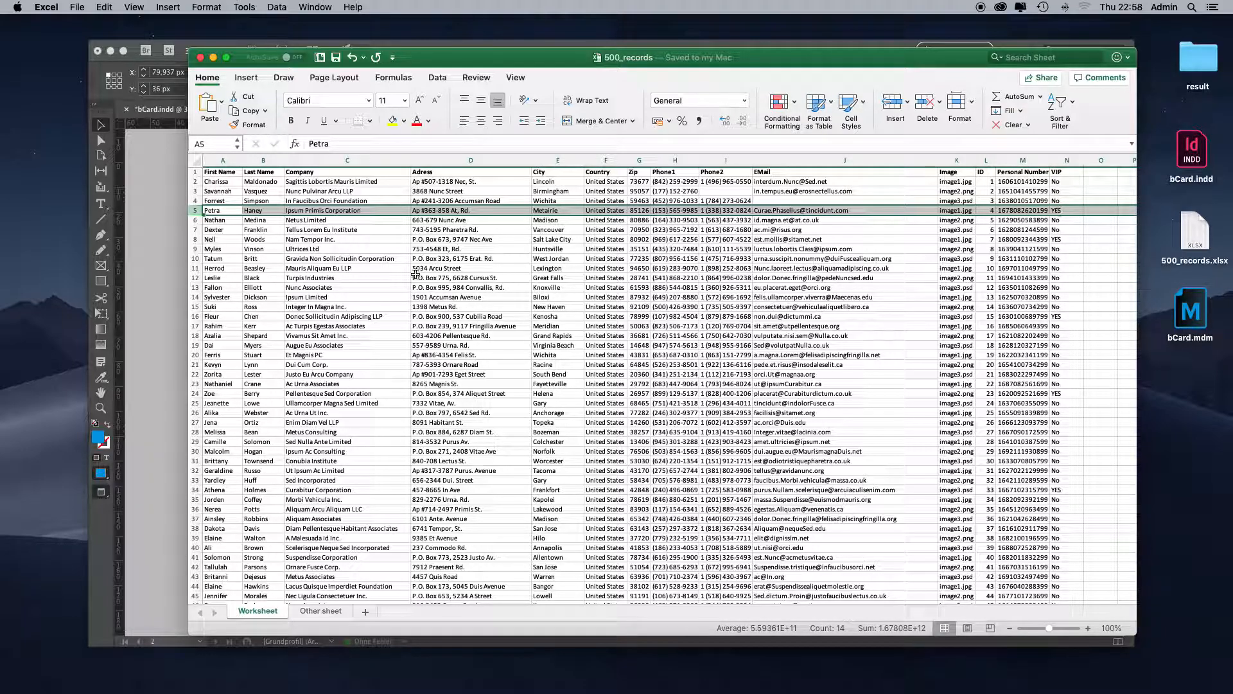
{"action": "left_click", "coordinate": [163, 290]}
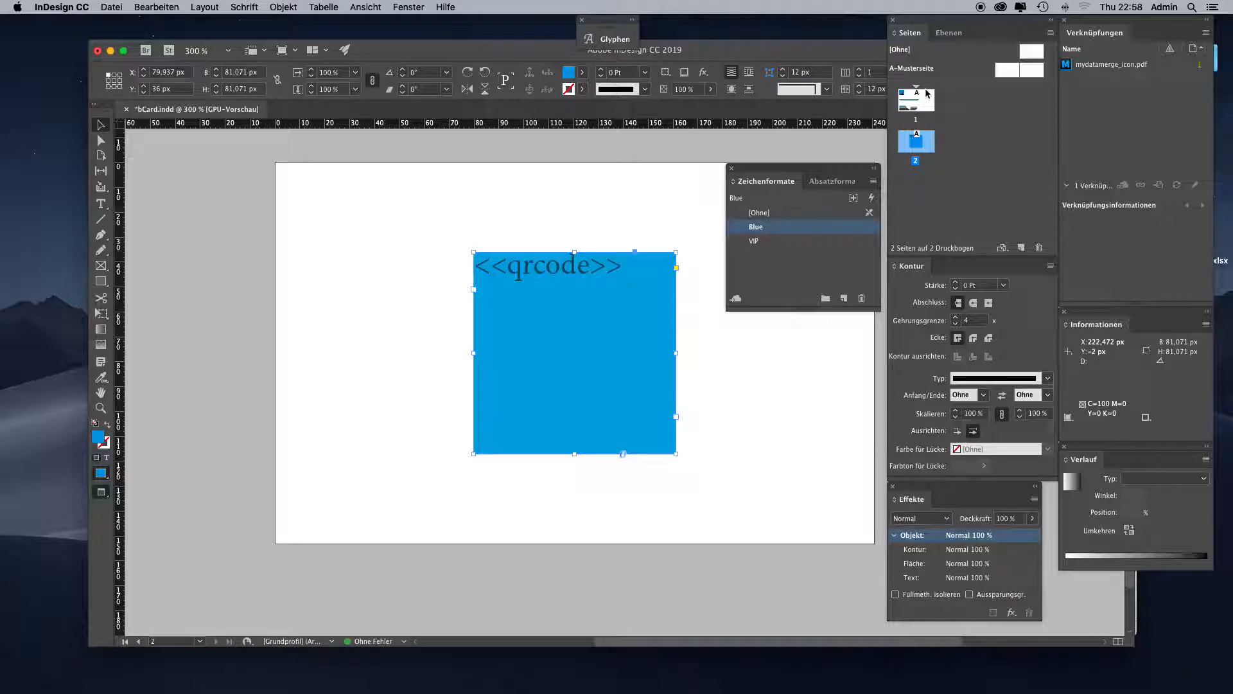
- Go to page 1 and apply the VIP character style to the whole <<First Name>> <<Last Name>> line
{"action": "double_click", "coordinate": [925, 94]}
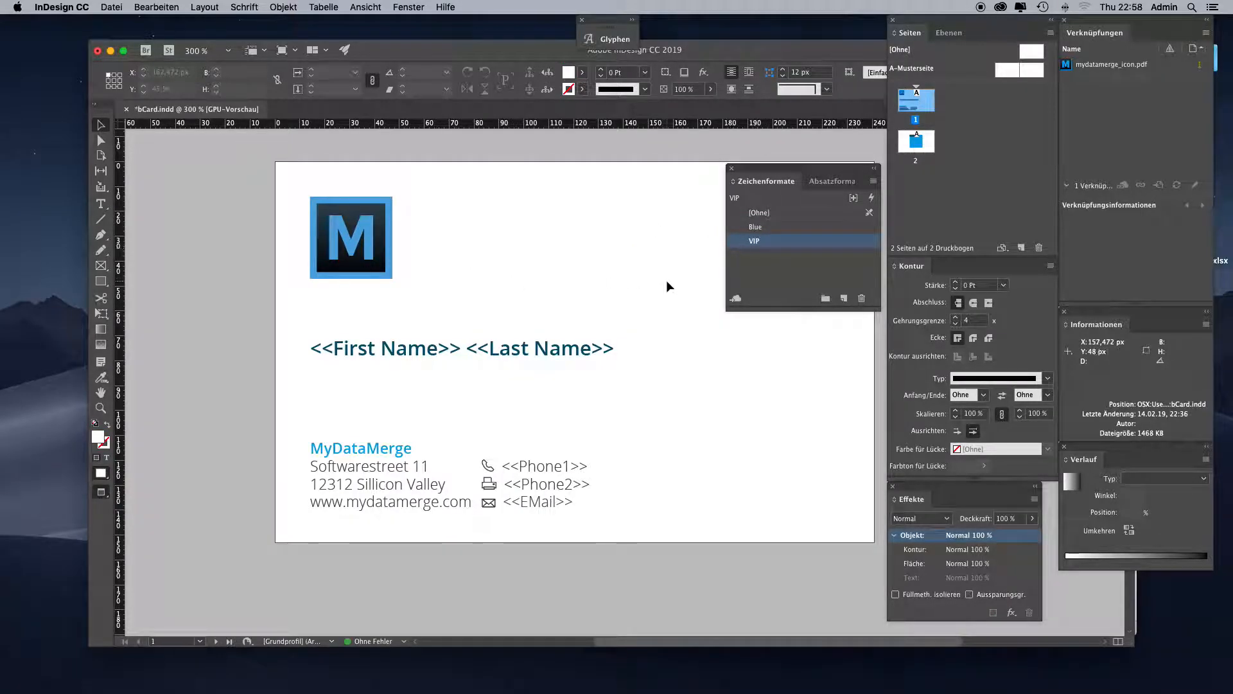
{"action": "double_click", "coordinate": [522, 350]}
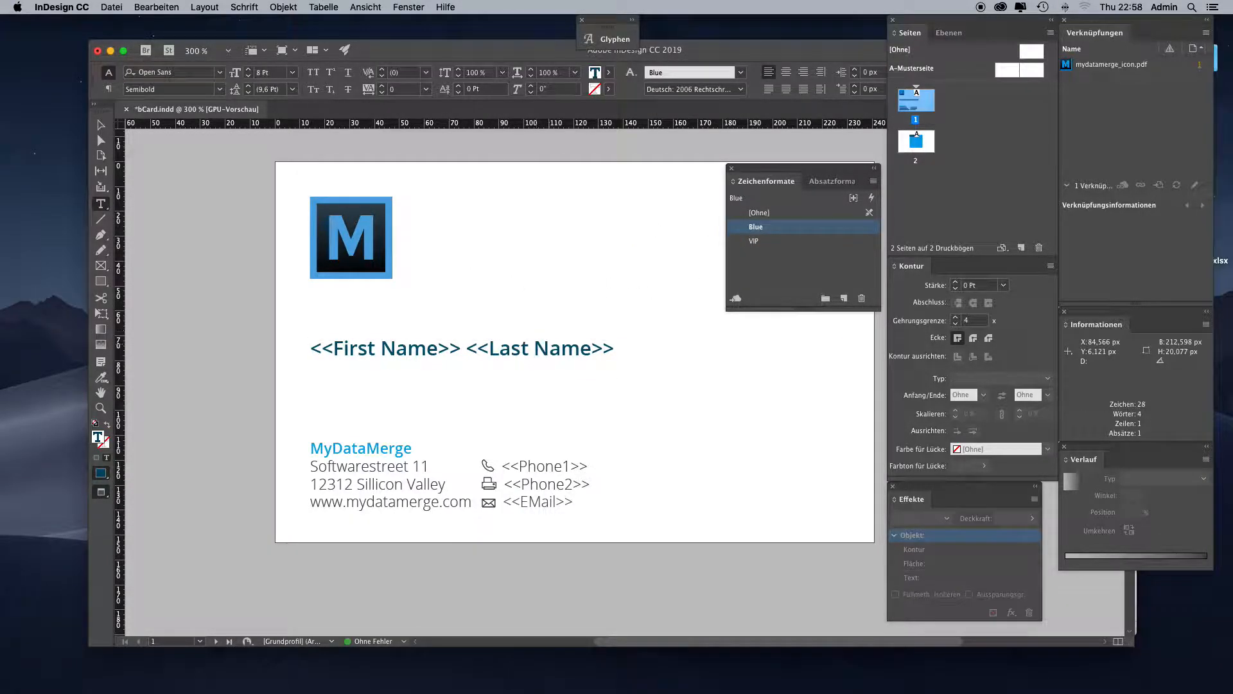
{"action": "key", "text": "super+a"}
{"action": "left_click", "coordinate": [767, 242]}
{"action": "left_click", "coordinate": [602, 343]}
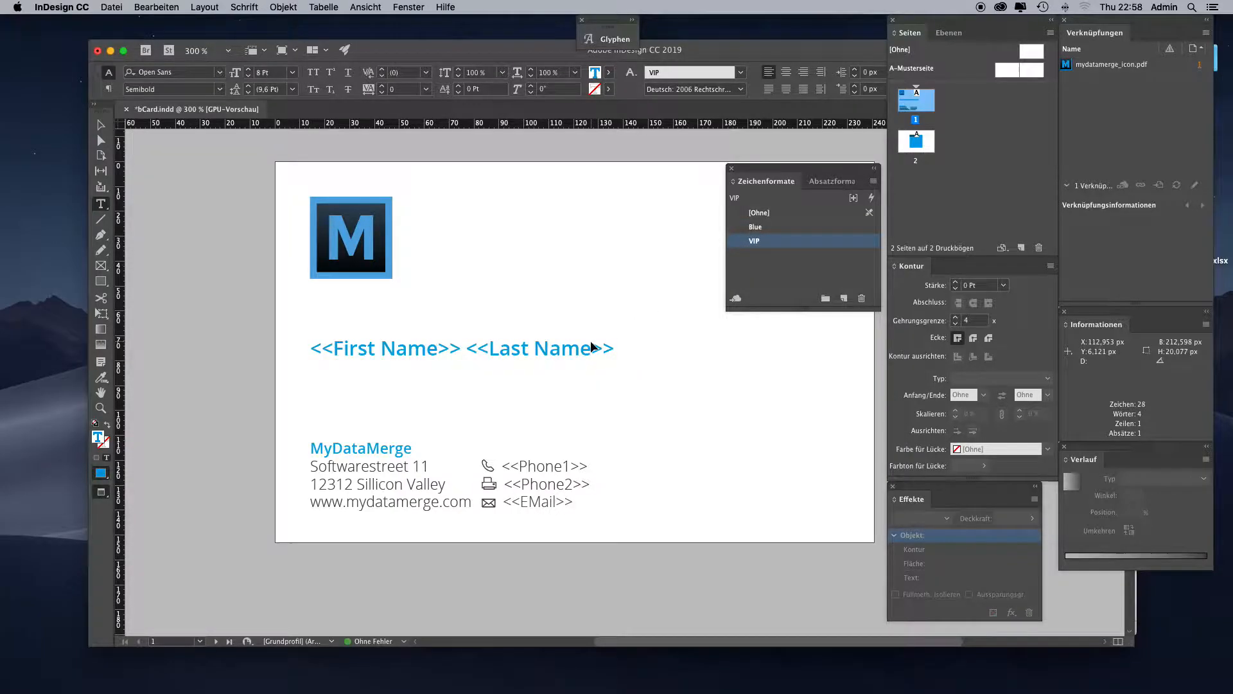
{"action": "key", "text": "Escape"}
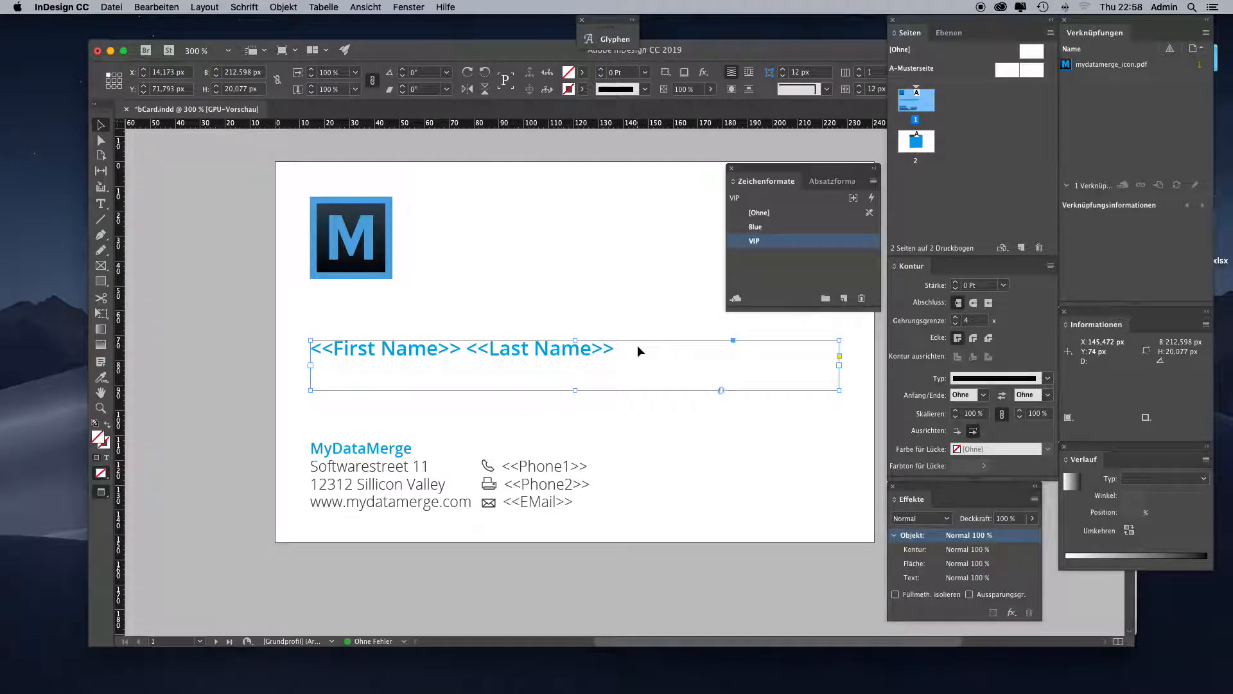
- Undo the VIP character style on the name line and deselect its text frame
{"action": "key", "text": "super+z"}
{"action": "left_click", "coordinate": [688, 372]}
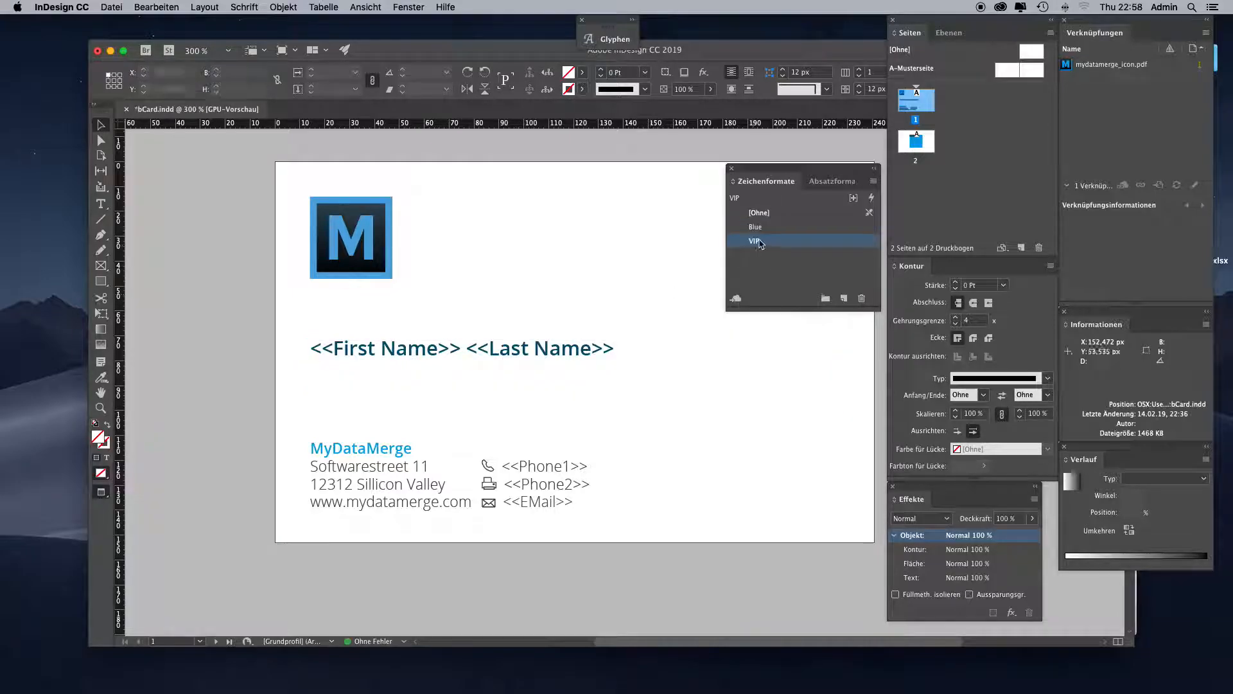
{"action": "left_click", "coordinate": [779, 242]}
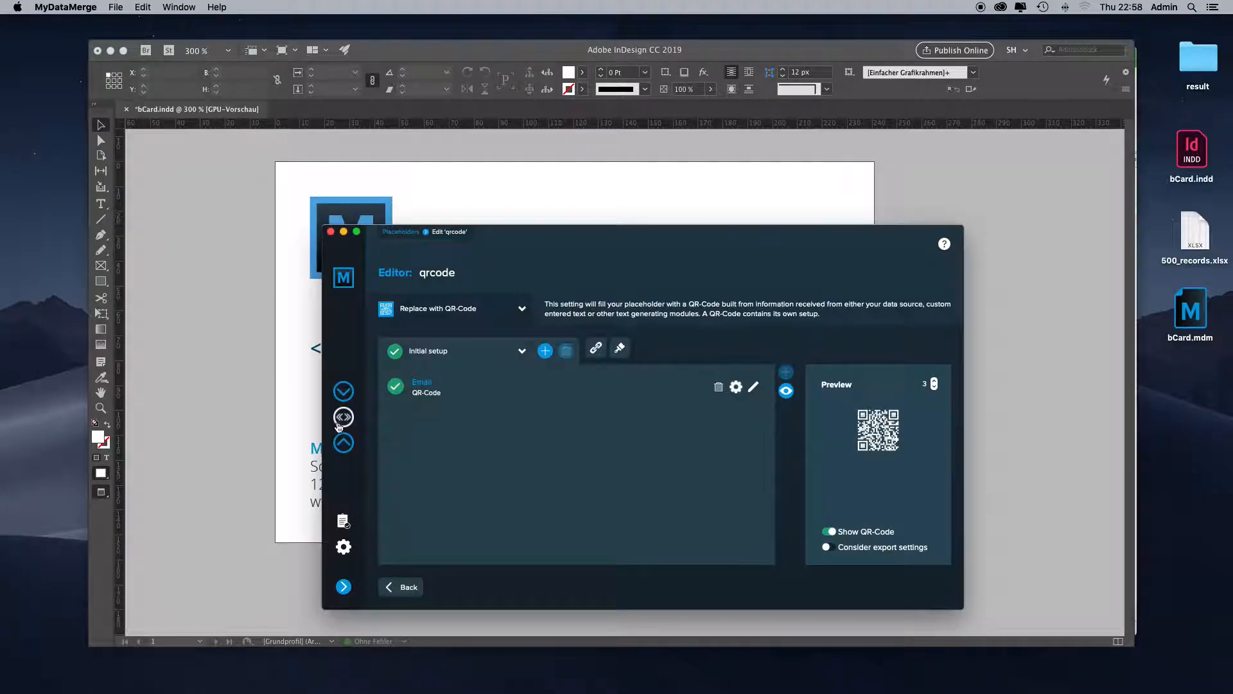
- Switch to MyDataMerge, open the First Name placeholder from the placeholder list, and enable its process chain
{"action": "left_click", "coordinate": [341, 419]}
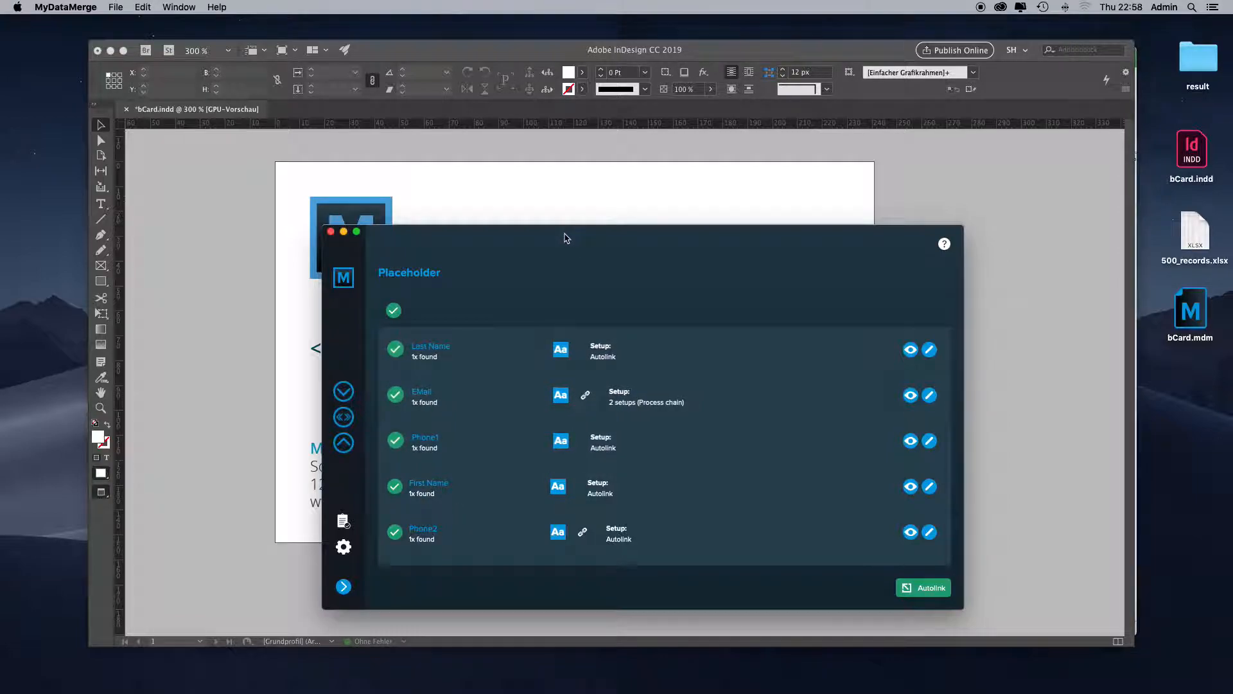
{"action": "left_click_drag", "start_coordinate": [557, 244], "coordinate": [665, 230]}
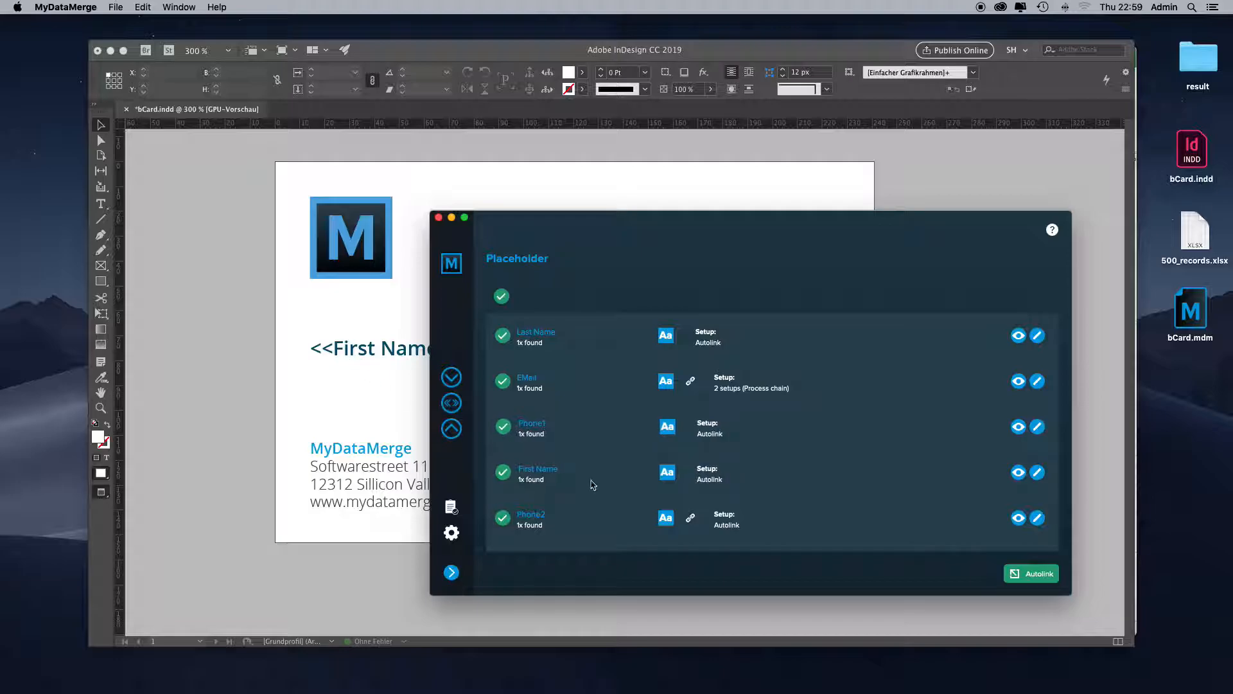
{"action": "left_click", "coordinate": [600, 471]}
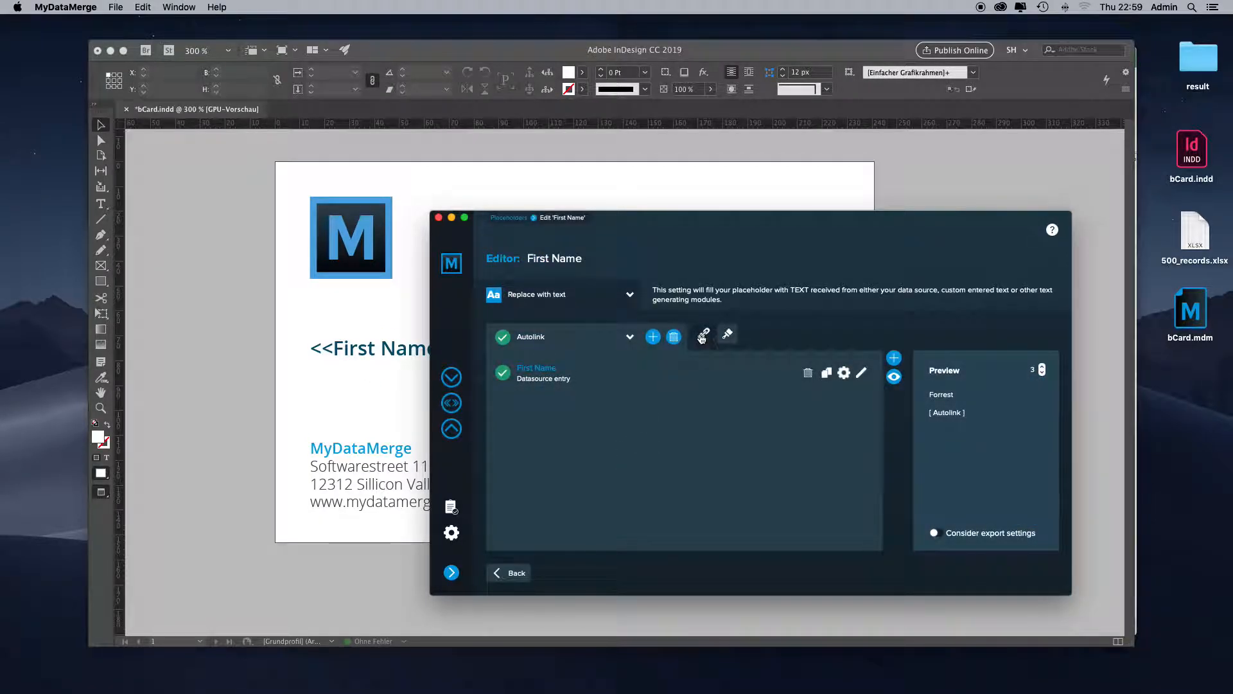
{"action": "left_click", "coordinate": [702, 335]}
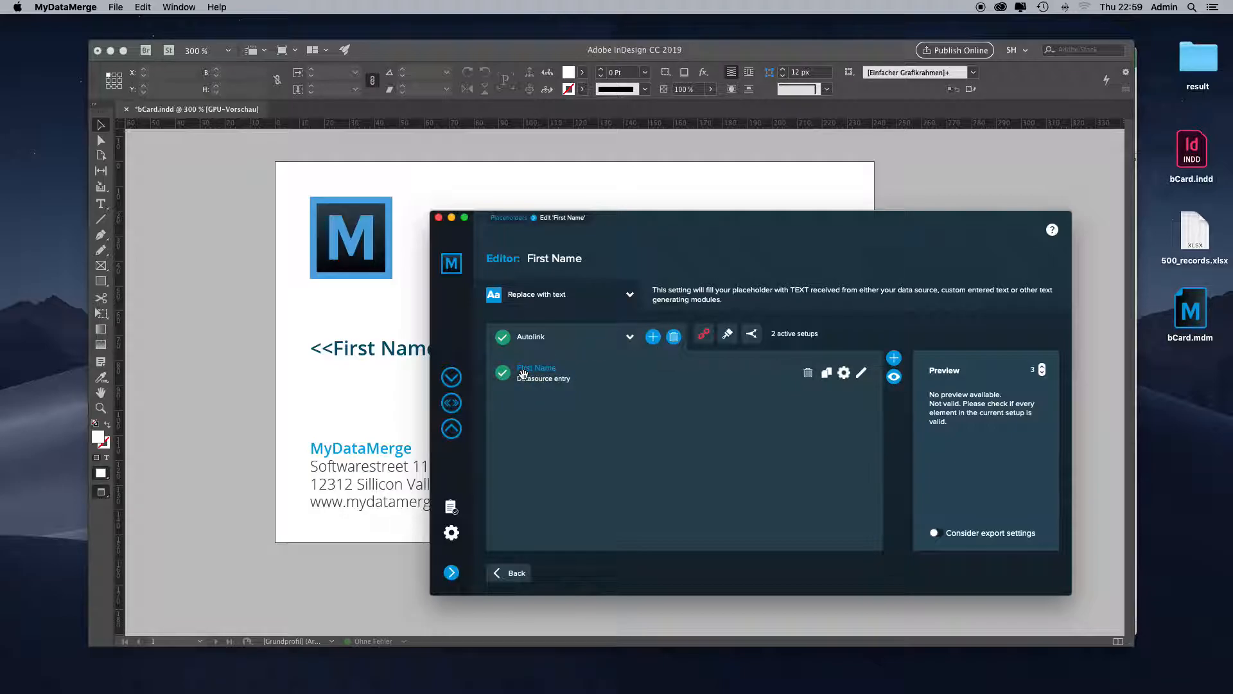
- Add a setup named VIP colored to the First Name placeholder as a duplicate of the Autolink setup
{"action": "left_click", "coordinate": [651, 337]}
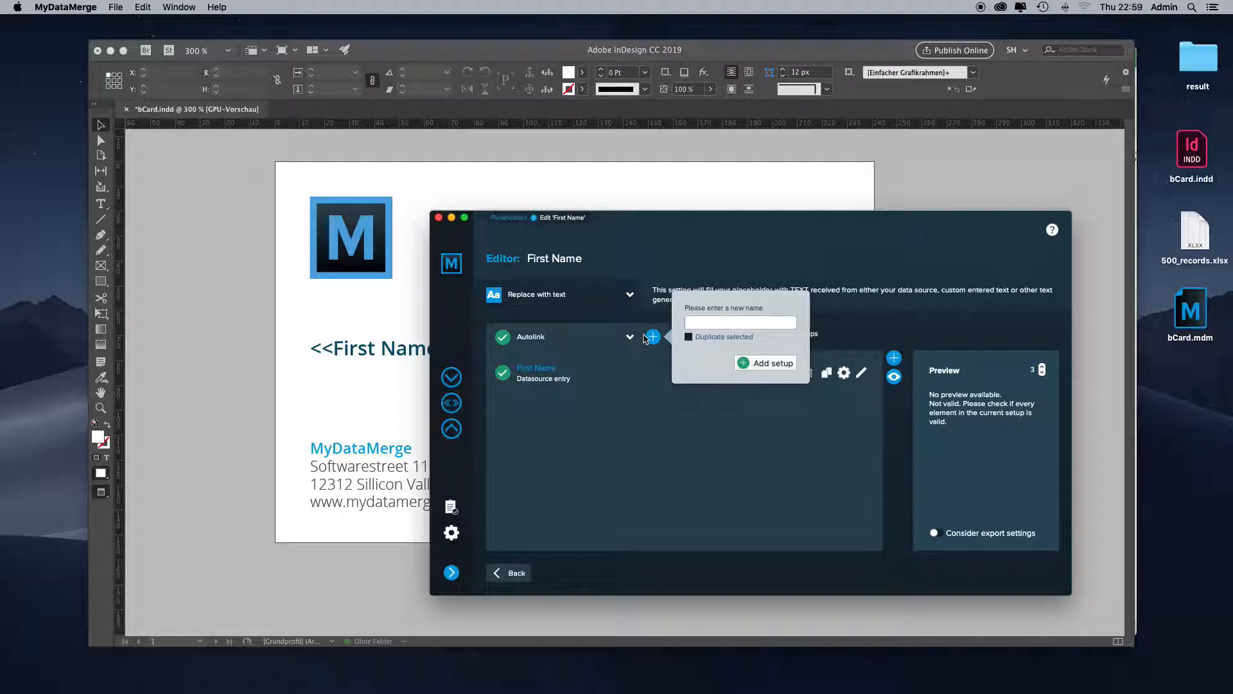
{"action": "left_click", "coordinate": [725, 340]}
{"action": "type", "text": "VIP colored"}
{"action": "left_click", "coordinate": [748, 363]}
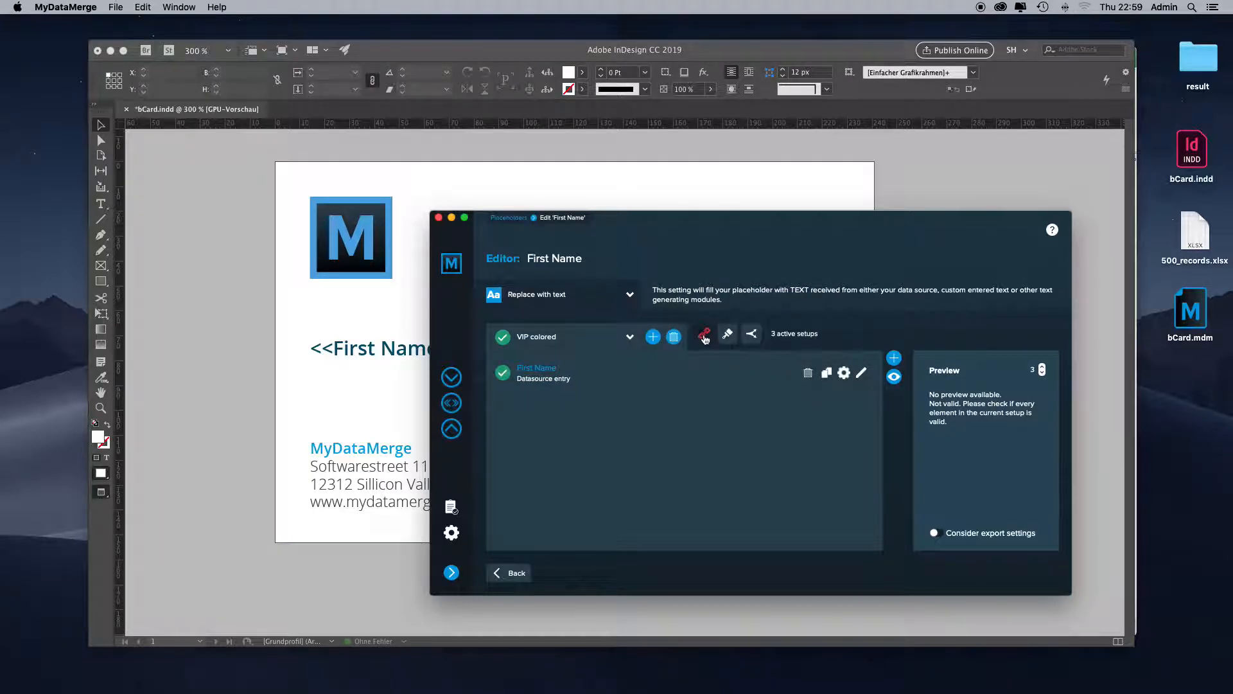
- Move the Initial setup of the First Name process chain to the unused setups
{"action": "left_click", "coordinate": [704, 338]}
{"action": "left_click_drag", "start_coordinate": [954, 329], "coordinate": [843, 333]}
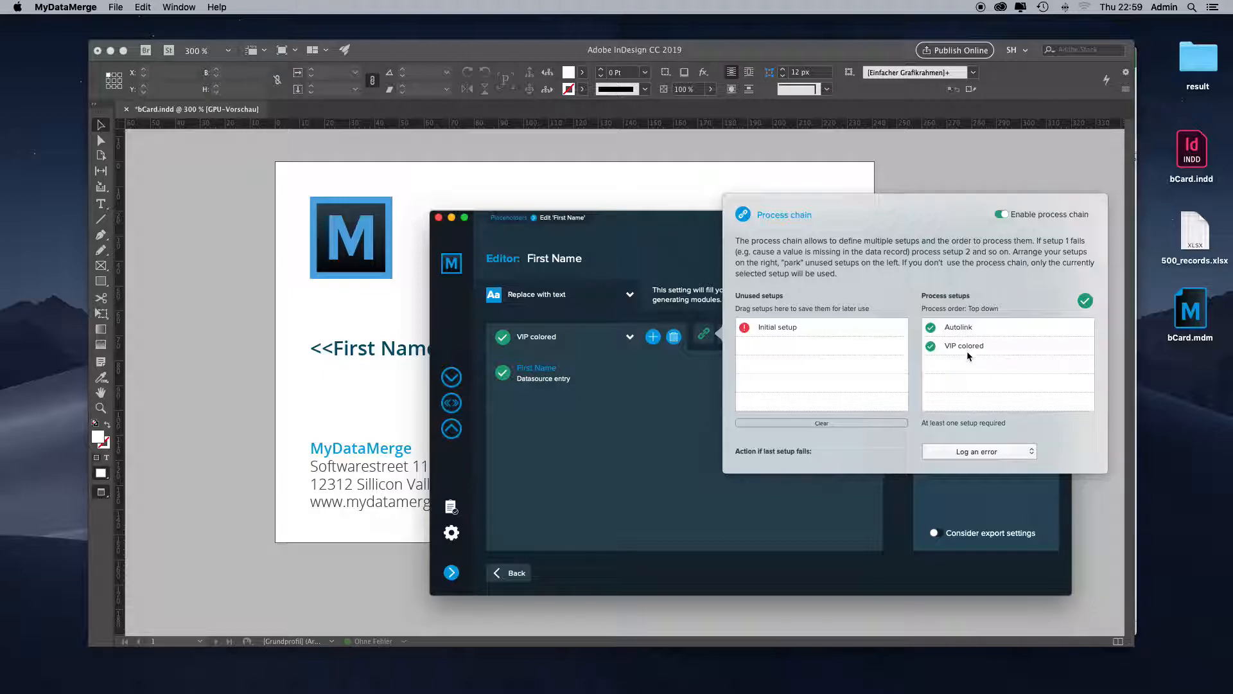
{"action": "left_click", "coordinate": [518, 346]}
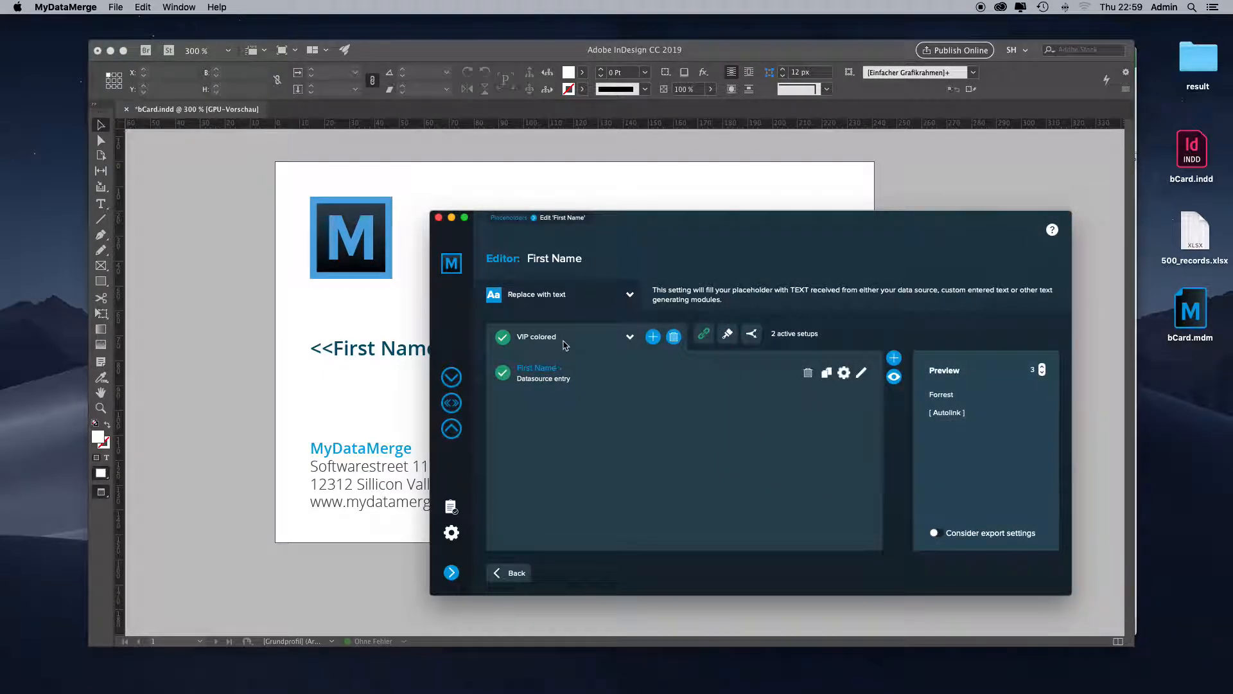
- Assign the VIP character style to the VIP colored setup
{"action": "left_click", "coordinate": [728, 334]}
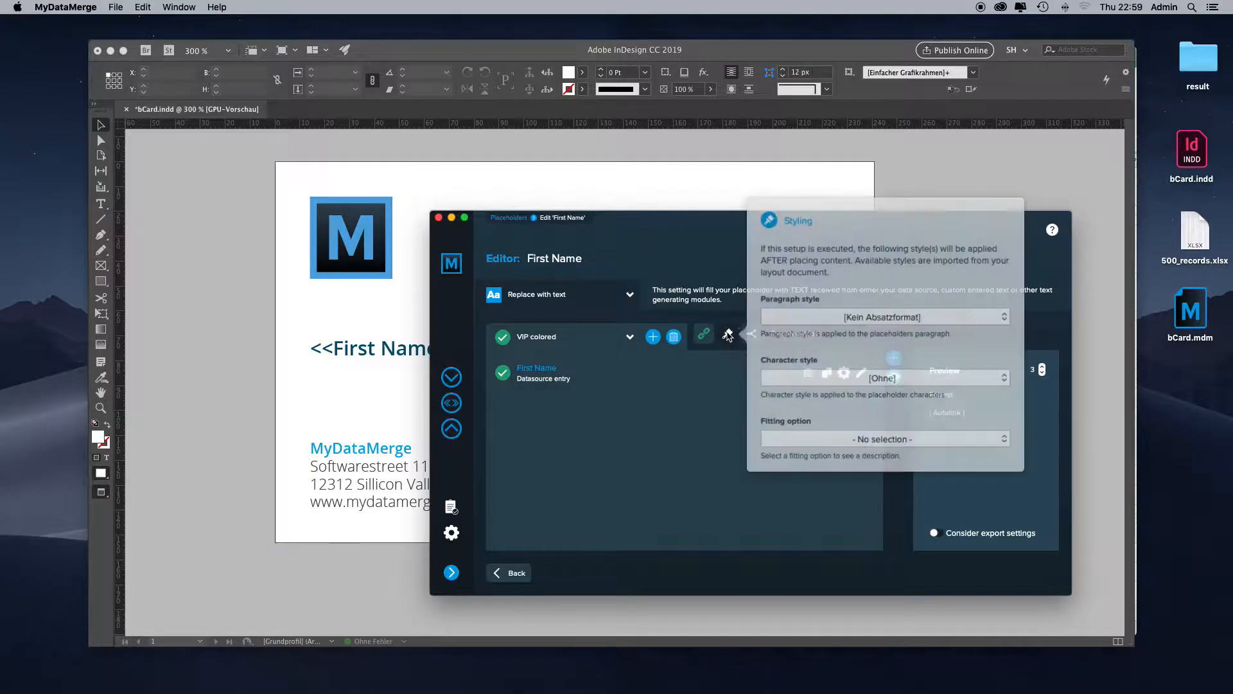
{"action": "left_click", "coordinate": [776, 375]}
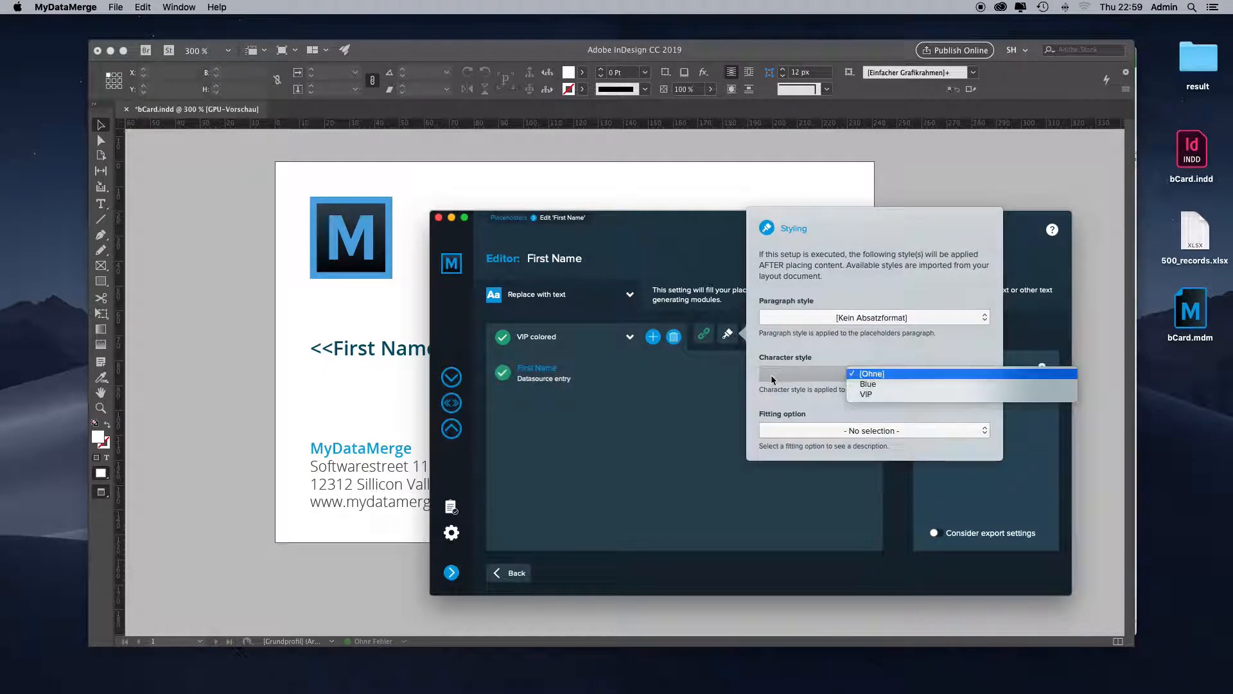
{"action": "left_click", "coordinate": [877, 394]}
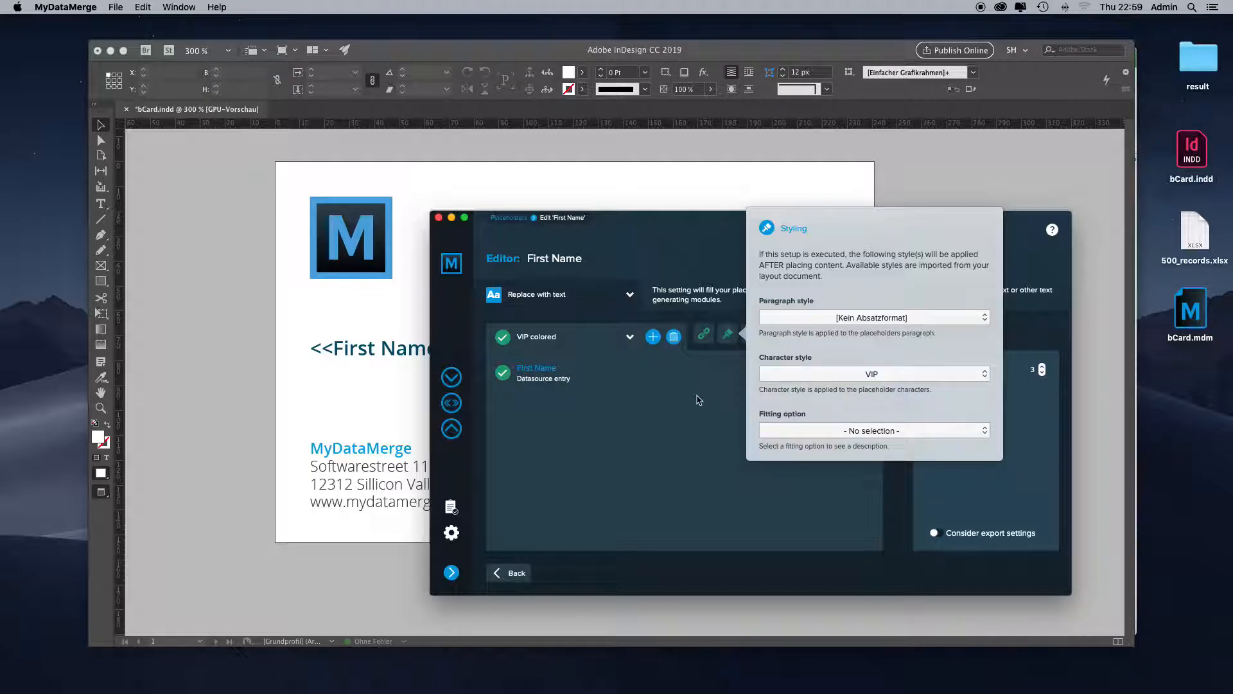
{"action": "left_click", "coordinate": [699, 400]}
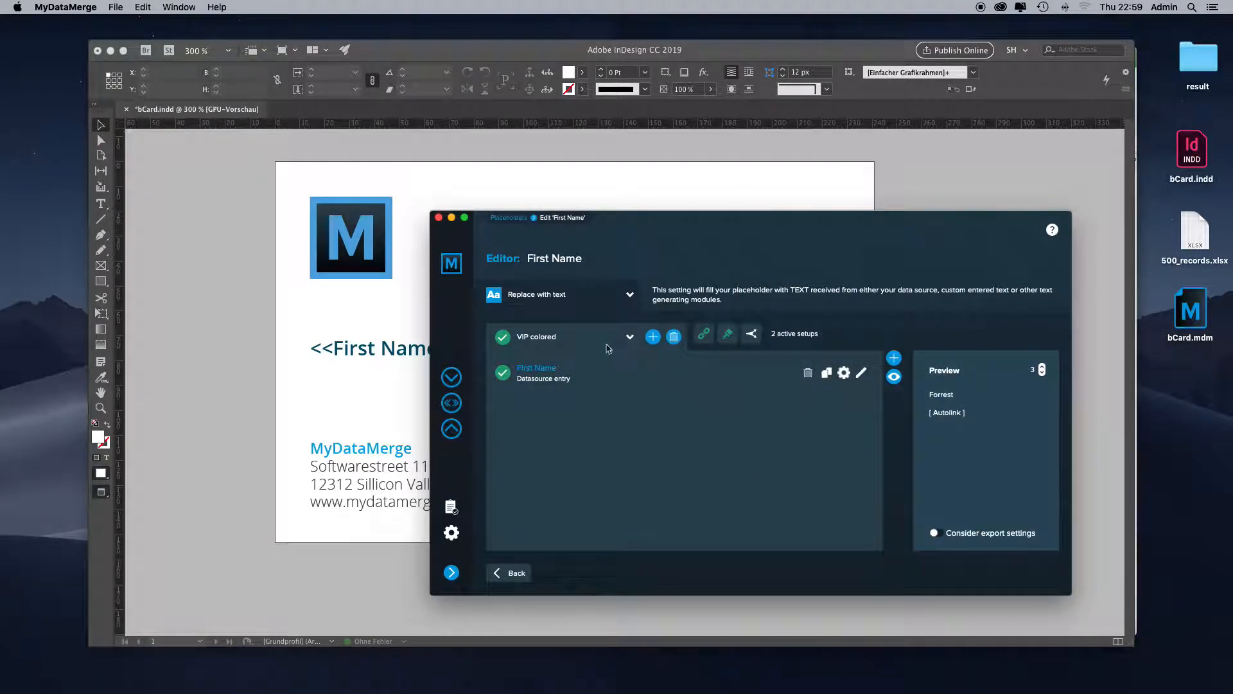
- Reorder the First Name process chain so VIP colored is processed before Autolink
{"action": "left_click", "coordinate": [704, 334]}
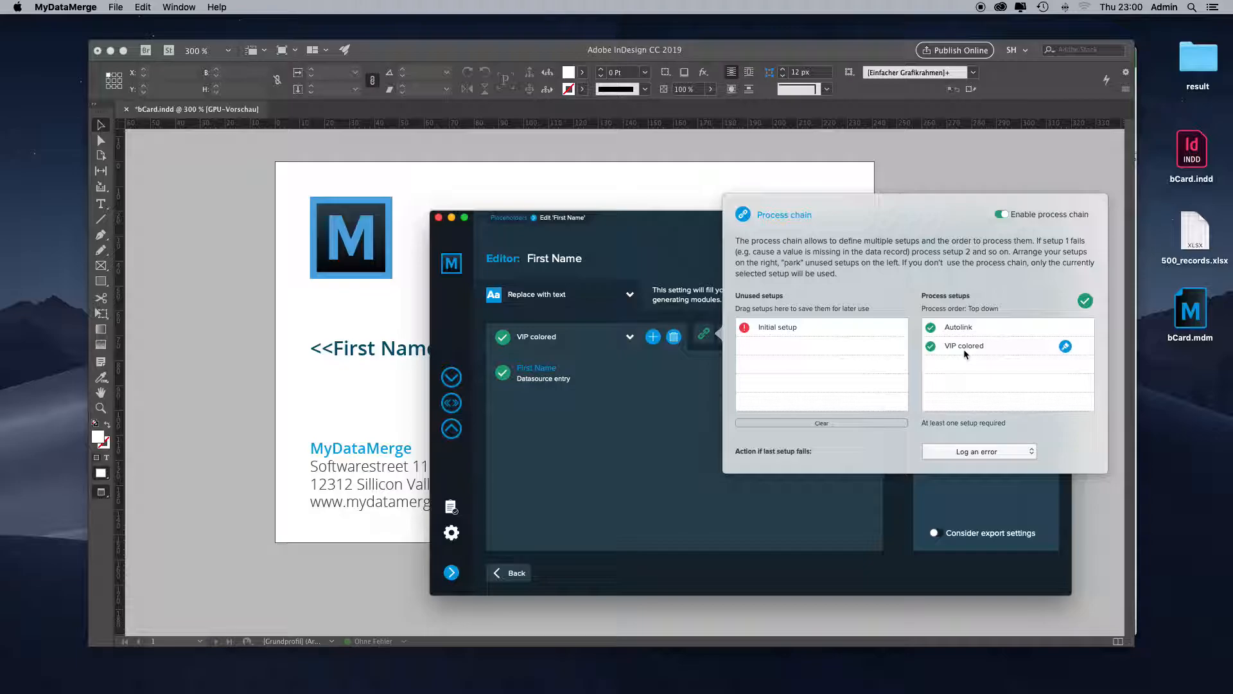
{"action": "left_click_drag", "start_coordinate": [969, 352], "coordinate": [963, 323]}
{"action": "left_click", "coordinate": [660, 306]}
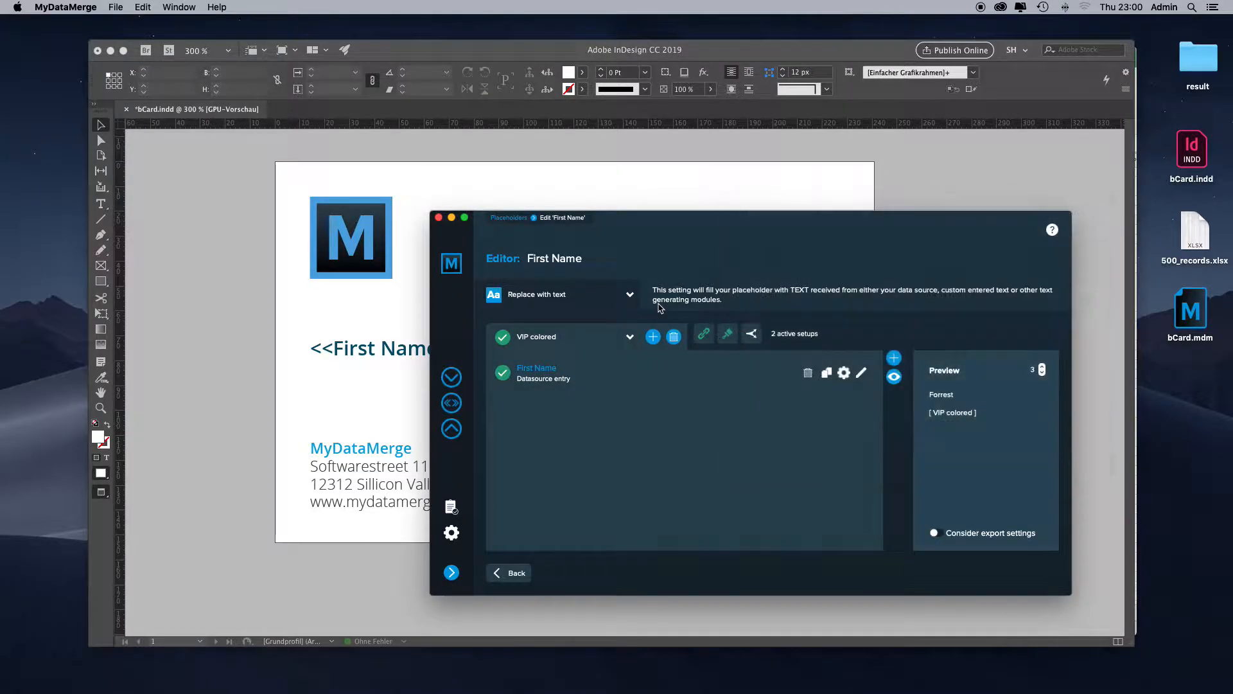
- Enable conditions for the VIP colored setup and require the VIP field to be YES
{"action": "left_click", "coordinate": [751, 335]}
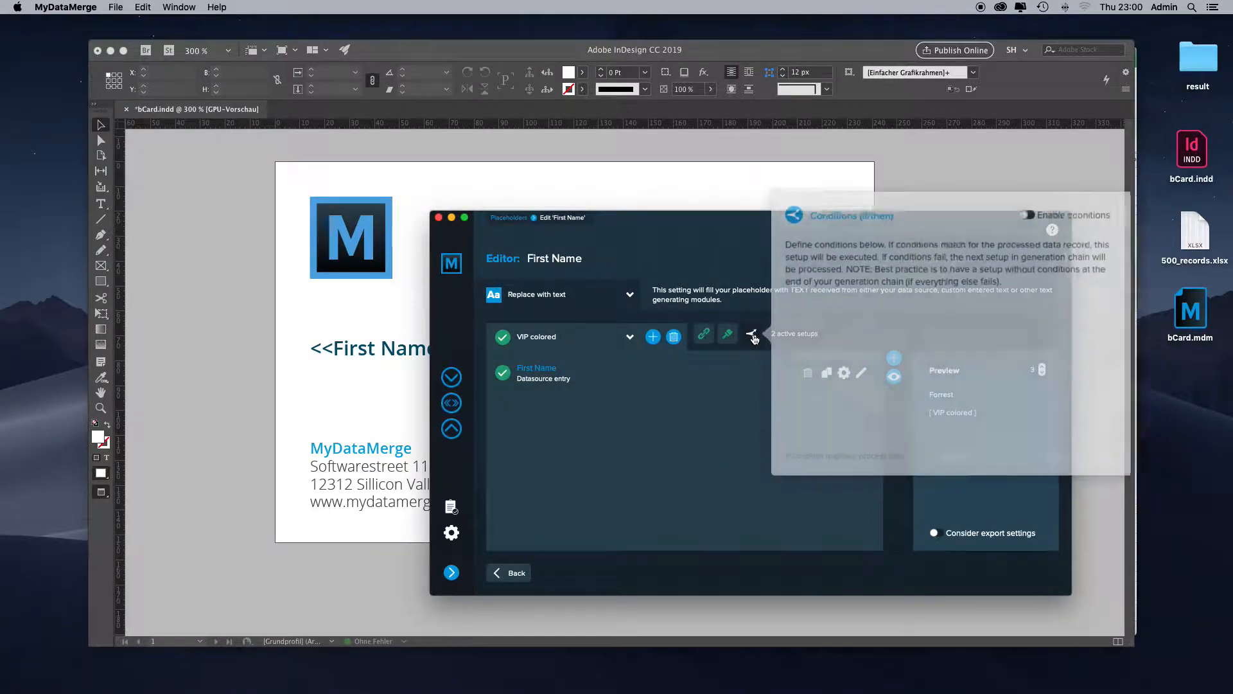
{"action": "left_click", "coordinate": [1007, 230]}
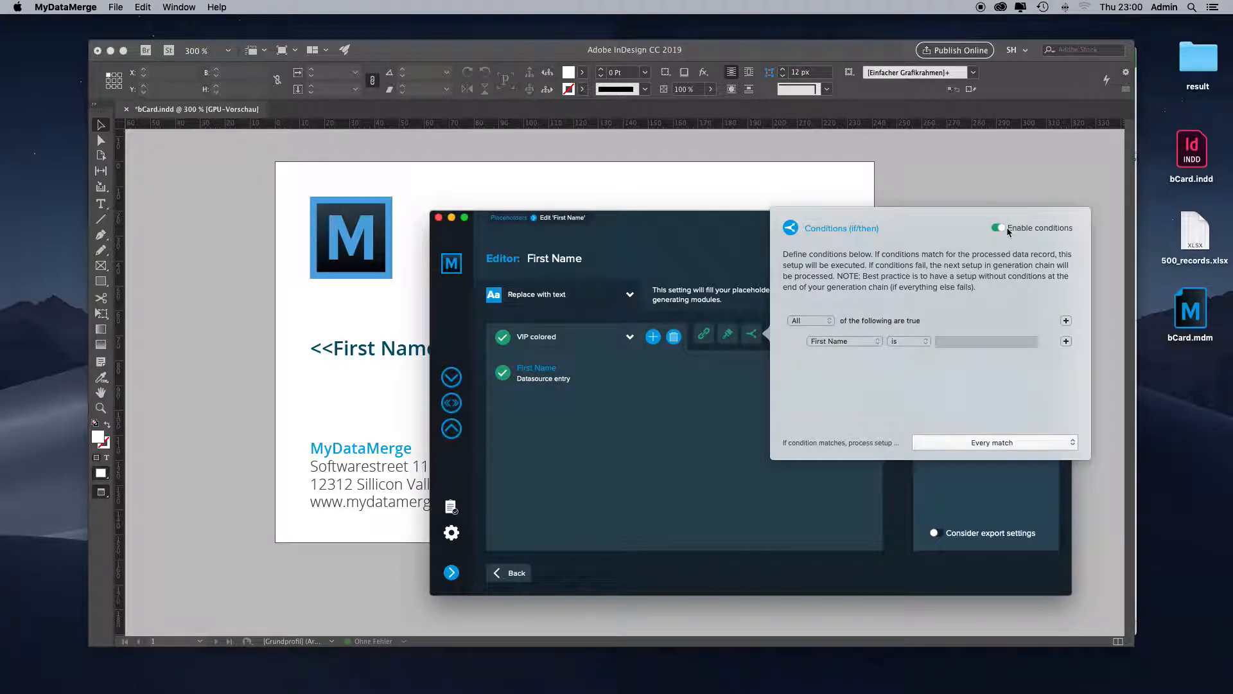
{"action": "left_click", "coordinate": [825, 341]}
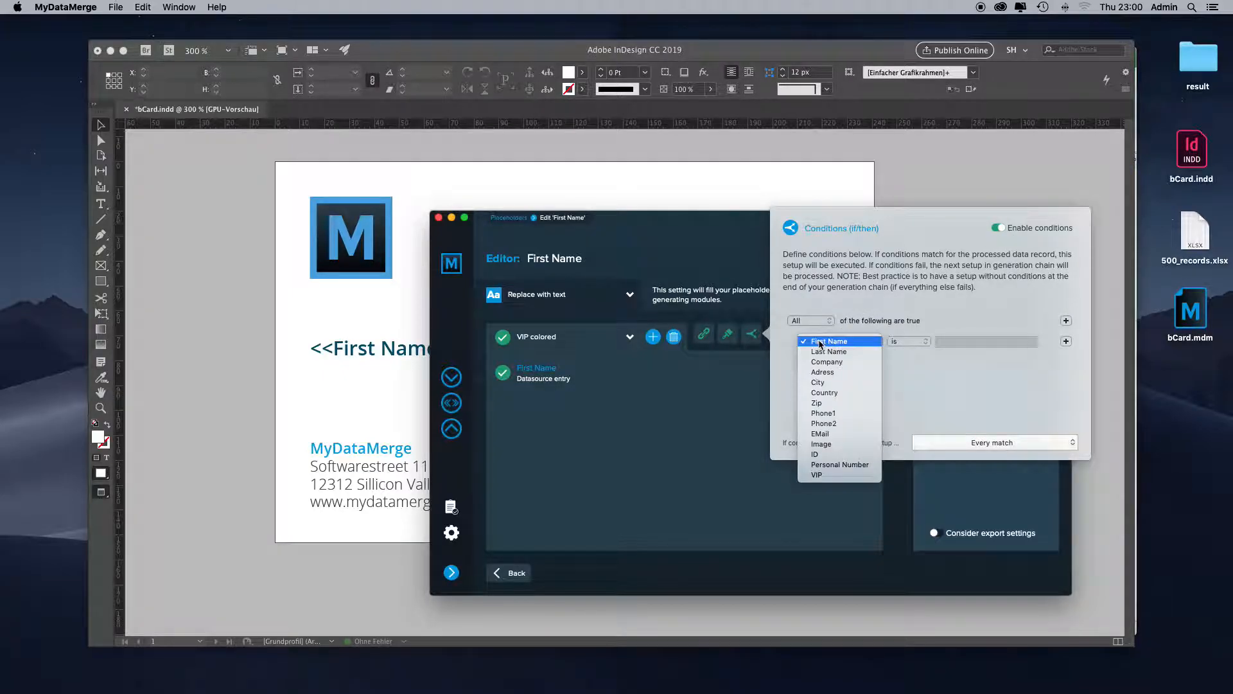
{"action": "left_click", "coordinate": [817, 475]}
{"action": "type", "text": "YES"}
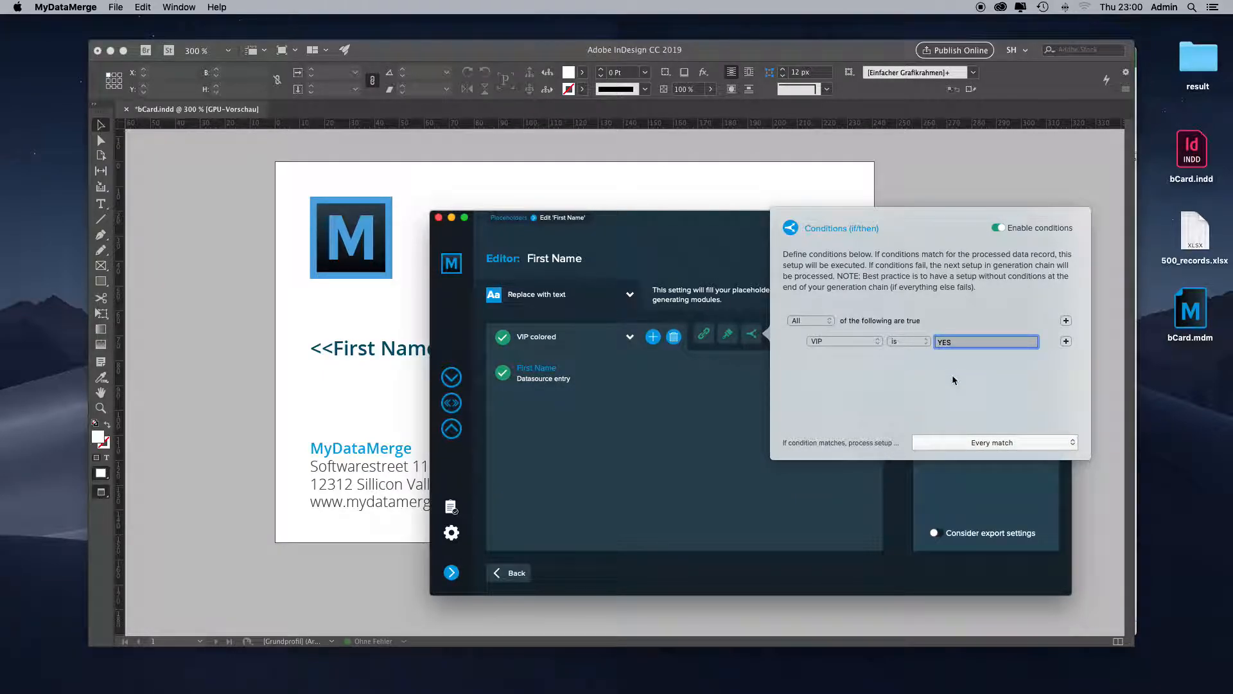
{"action": "left_click", "coordinate": [686, 437]}
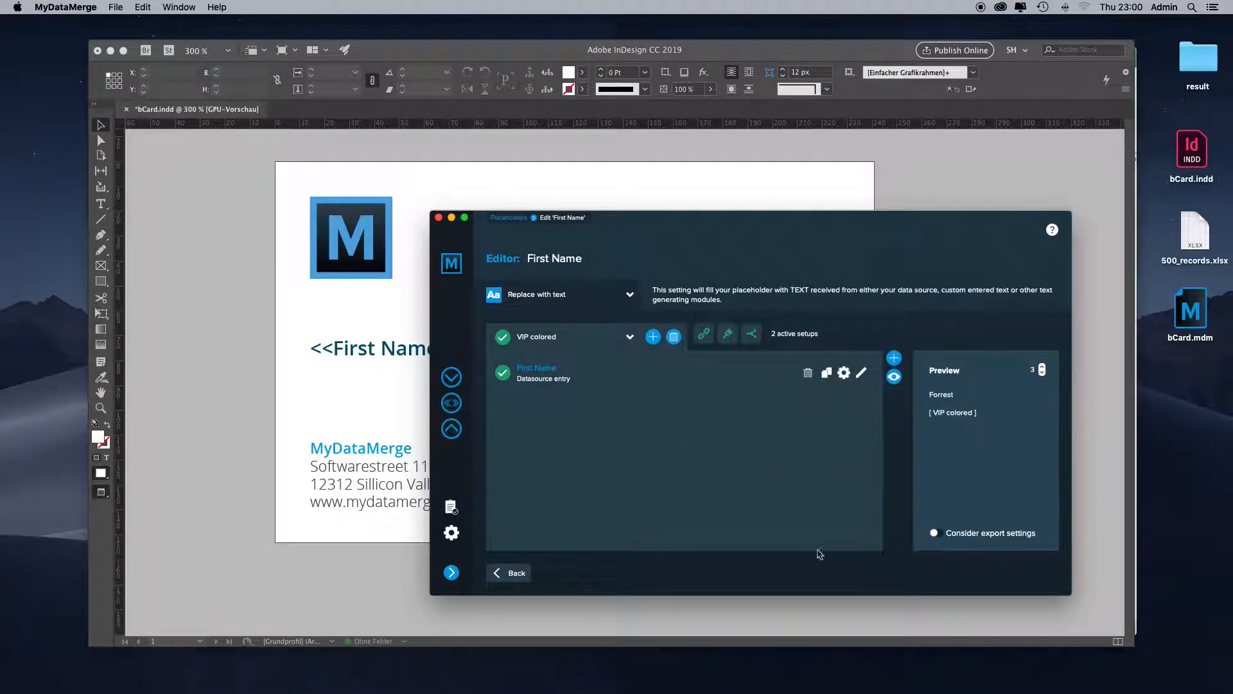
- Step through the First Name preview records and compare the setup used with the VIP column in the Excel worksheet 500_records
{"action": "left_click", "coordinate": [1042, 375]}
{"action": "left_click", "coordinate": [1042, 375]}
{"action": "left_click", "coordinate": [1043, 368]}
{"action": "left_click", "coordinate": [1043, 368]}
{"action": "left_click", "coordinate": [1042, 375]}
{"action": "key", "text": "super+Tab"}
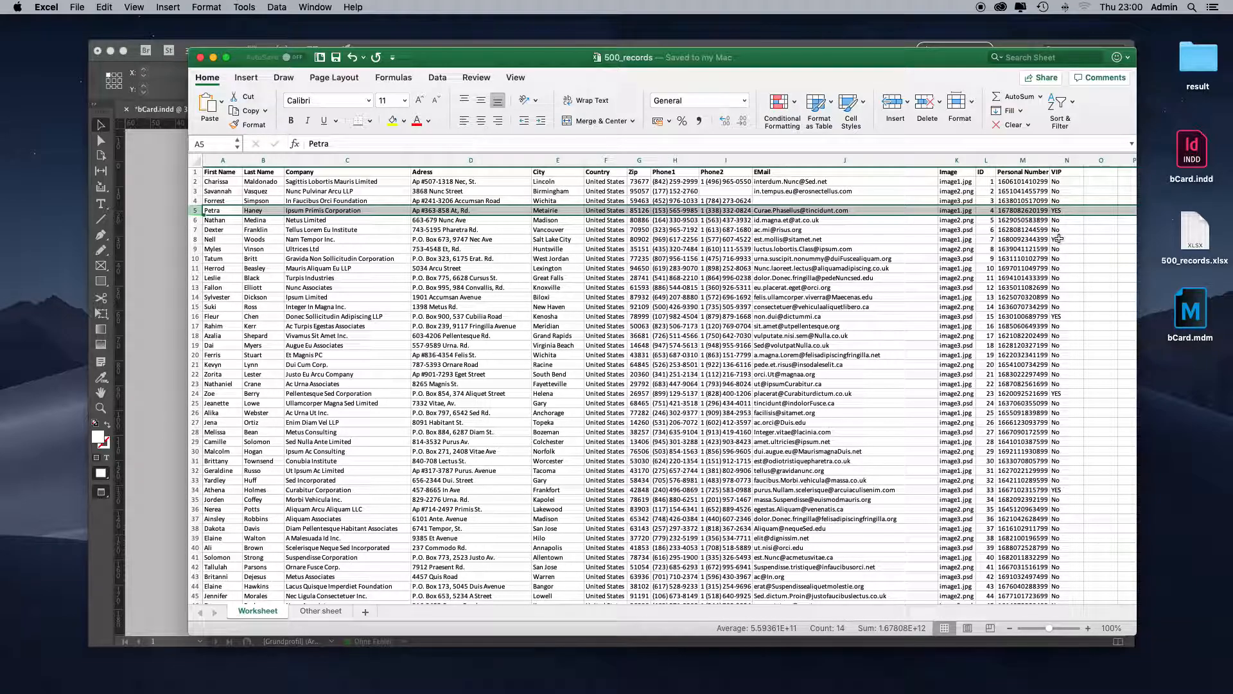
{"action": "key", "text": "super+Tab"}
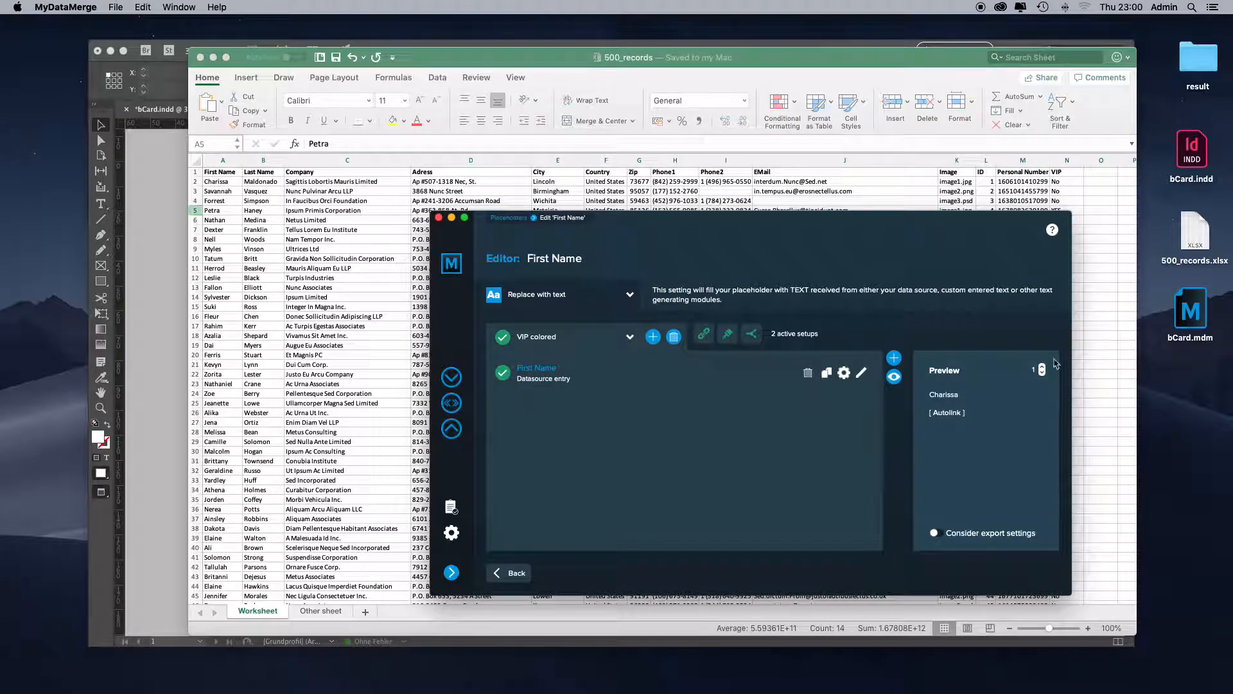
{"action": "left_click", "coordinate": [1042, 367]}
{"action": "left_click", "coordinate": [1042, 367]}
{"action": "left_click", "coordinate": [1043, 368]}
{"action": "left_click", "coordinate": [1043, 368]}
{"action": "left_click", "coordinate": [1042, 367]}
- Set the export range to records 1-5 and show the export's file type settings
{"action": "left_click", "coordinate": [452, 429]}
{"action": "left_click", "coordinate": [865, 360]}
{"action": "type", "text": "5"}
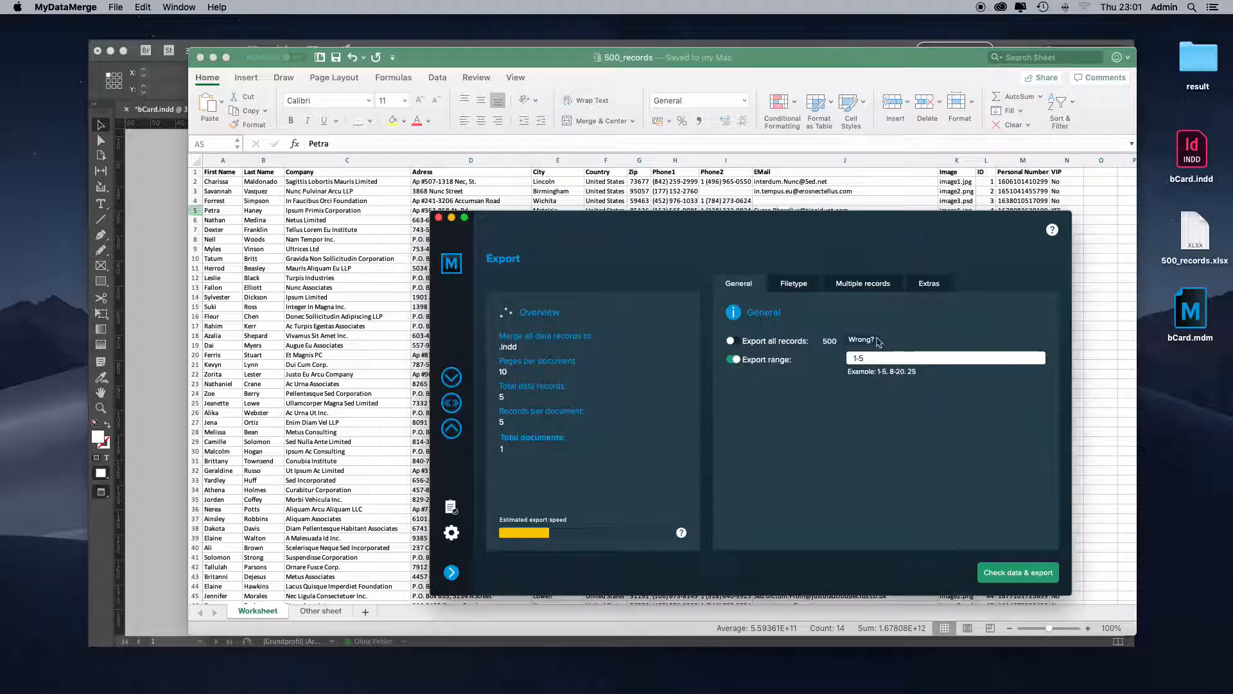
{"action": "left_click", "coordinate": [794, 284]}
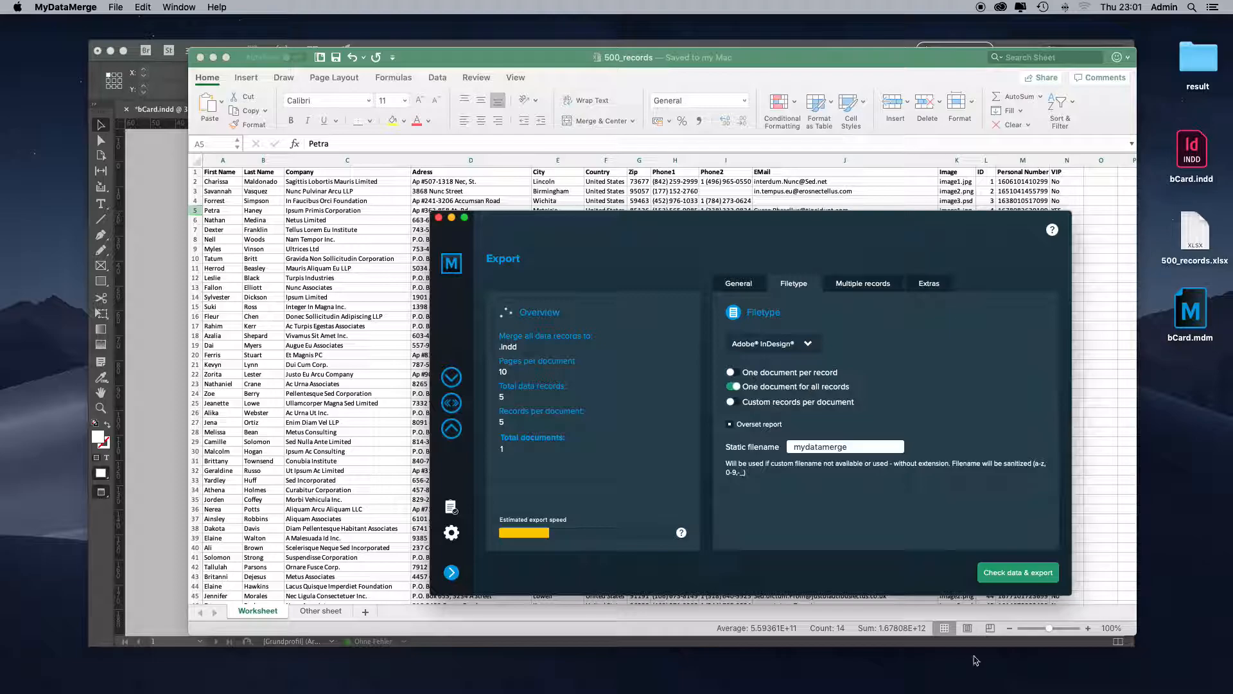
- Start the data check and export, selecting the Desktop's result folder as the destination
{"action": "left_click", "coordinate": [1017, 575]}
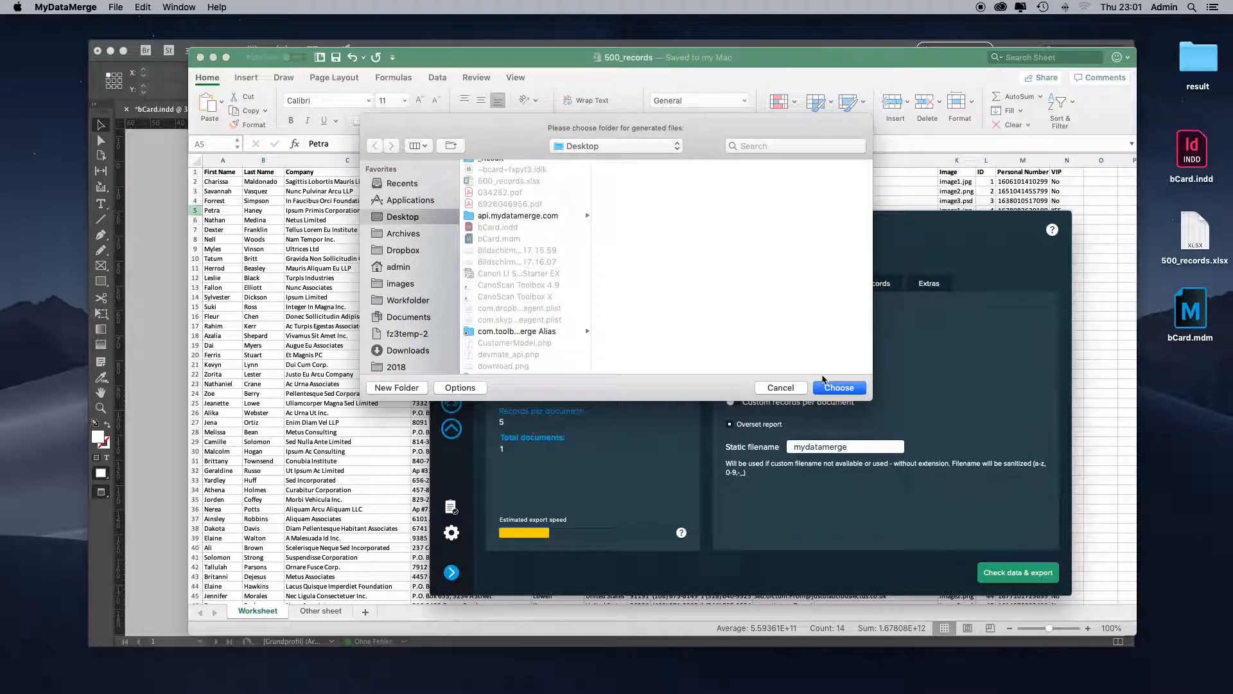
{"action": "scroll", "coordinate": [525, 307], "scroll_direction": "down", "scroll_amount": 10}
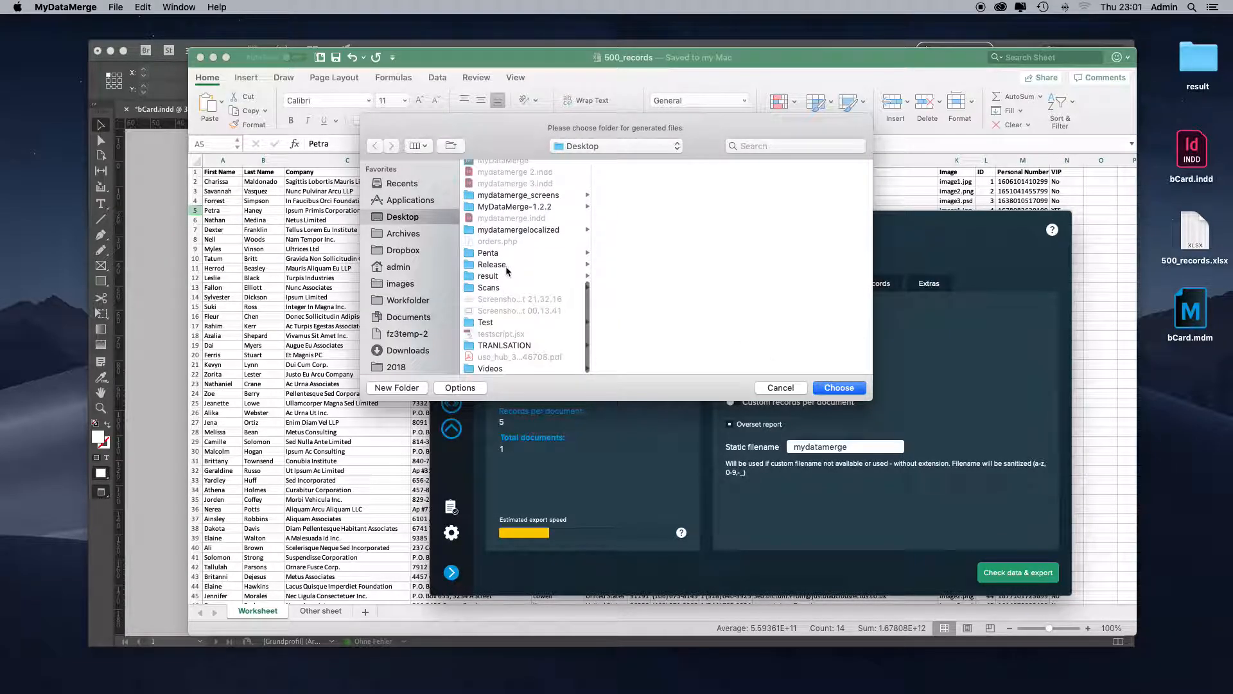
{"action": "left_click", "coordinate": [493, 276]}
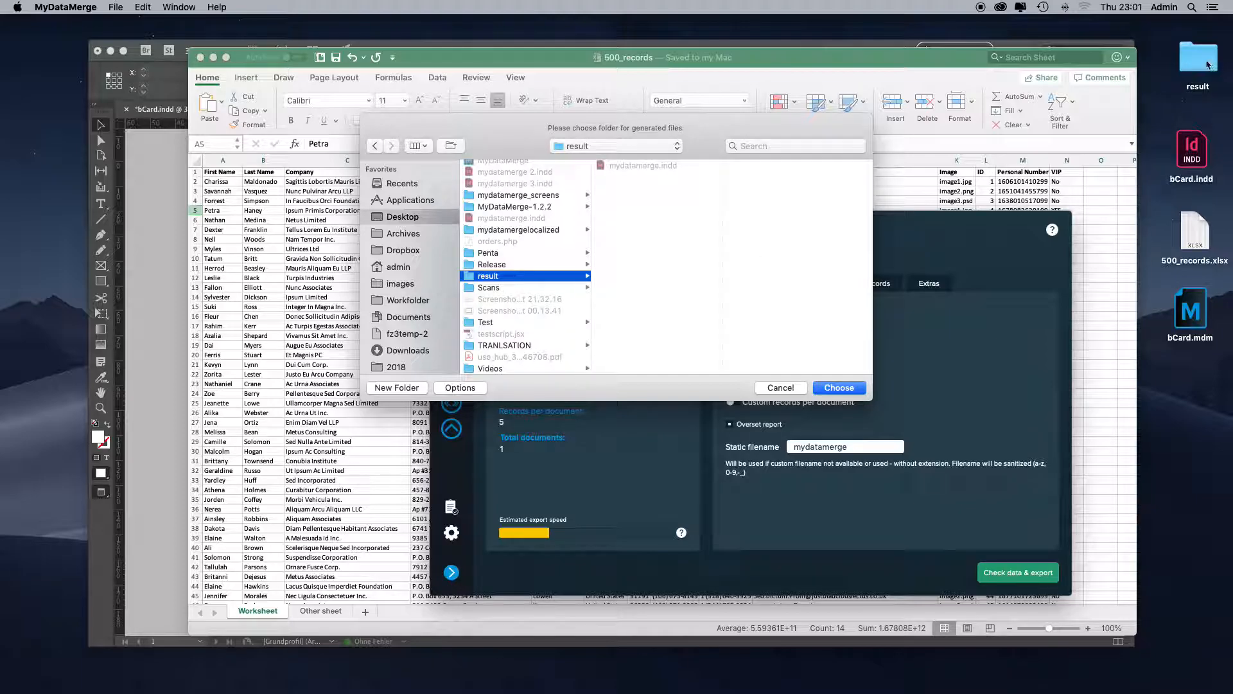
- Delete the old mydatamerge.indd from the result folder in Finder, and confirm that folder for the export
{"action": "double_click", "coordinate": [1200, 61]}
{"action": "left_click", "coordinate": [822, 147]}
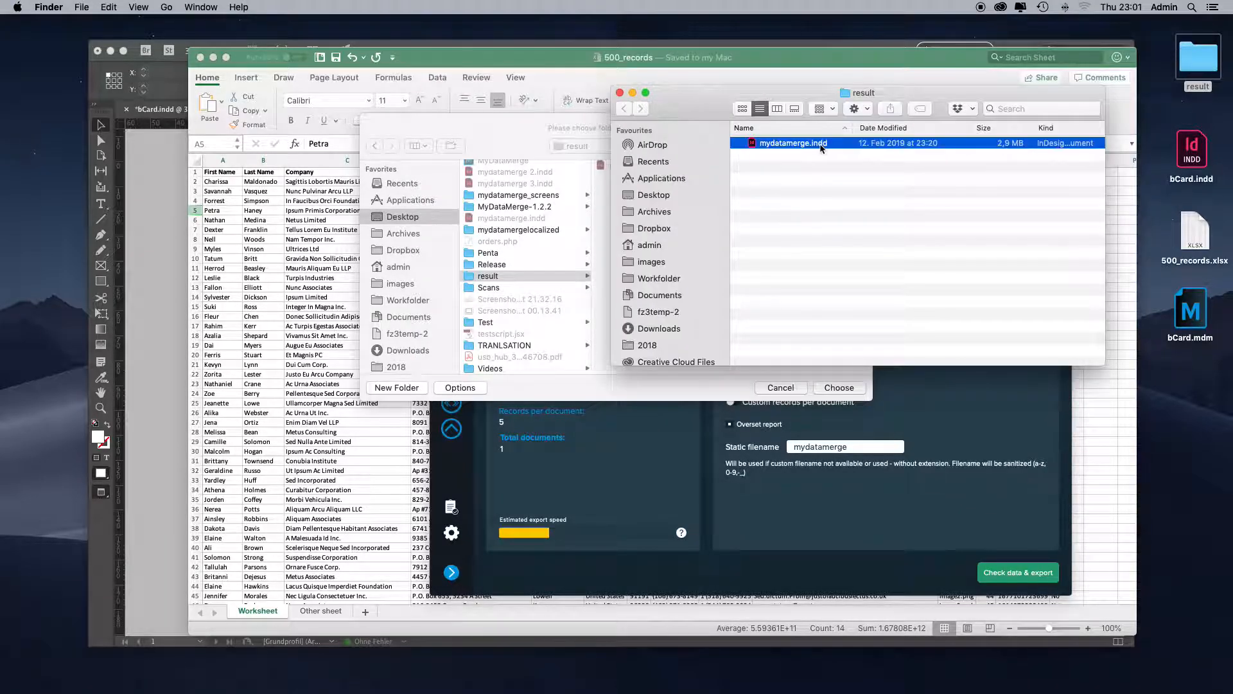
{"action": "key", "text": "super+BackSpace"}
{"action": "key", "text": "super+w"}
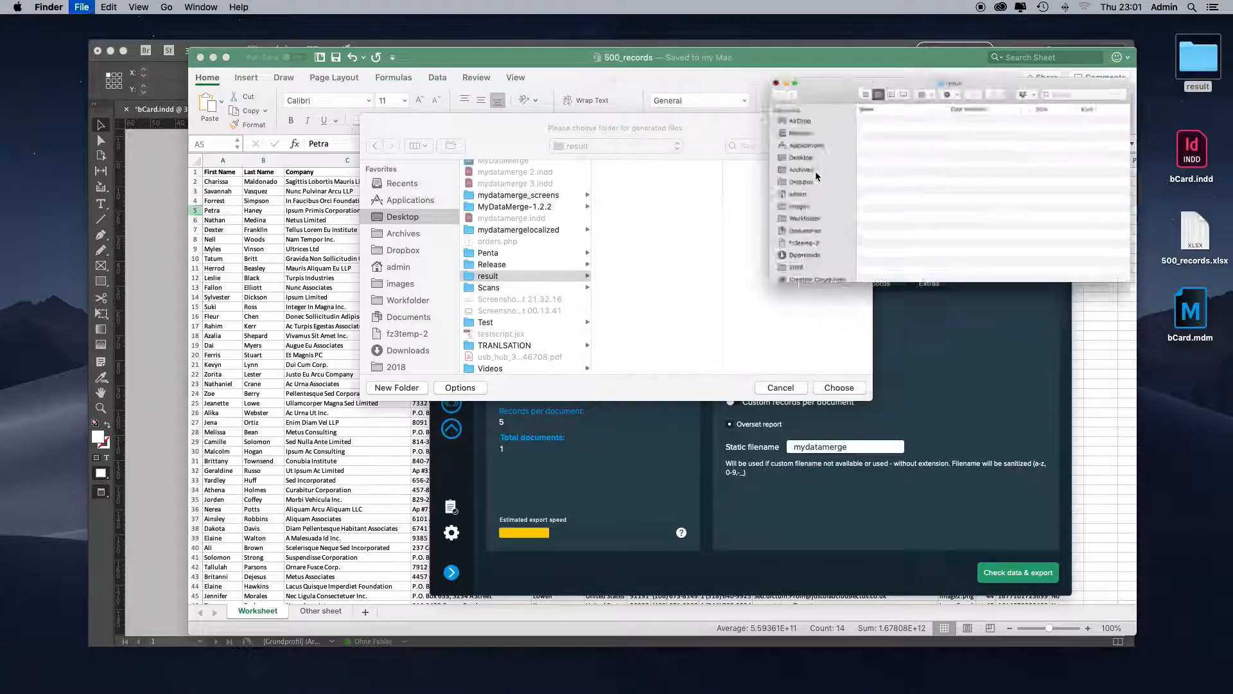
{"action": "left_click", "coordinate": [838, 387]}
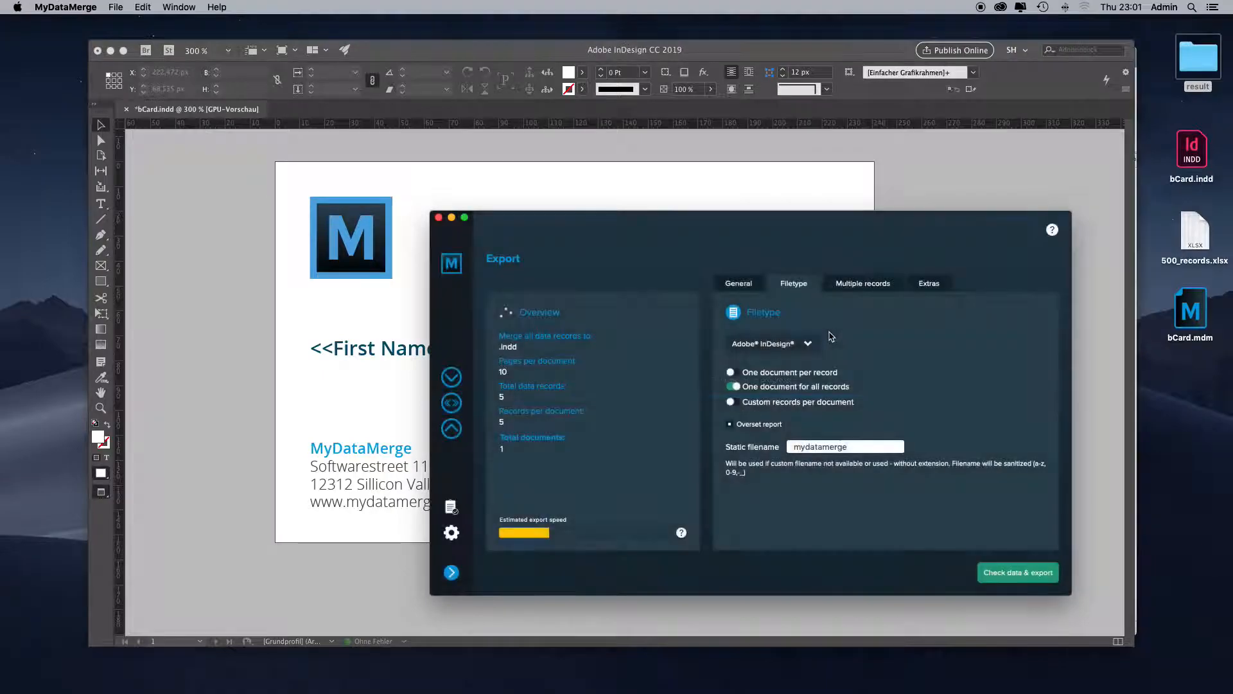
- Open the exported mydatamerge.indd from the result folder in InDesign and view the first business card
{"action": "double_click", "coordinate": [1188, 62]}
{"action": "left_click", "coordinate": [799, 150]}
{"action": "double_click", "coordinate": [797, 149]}
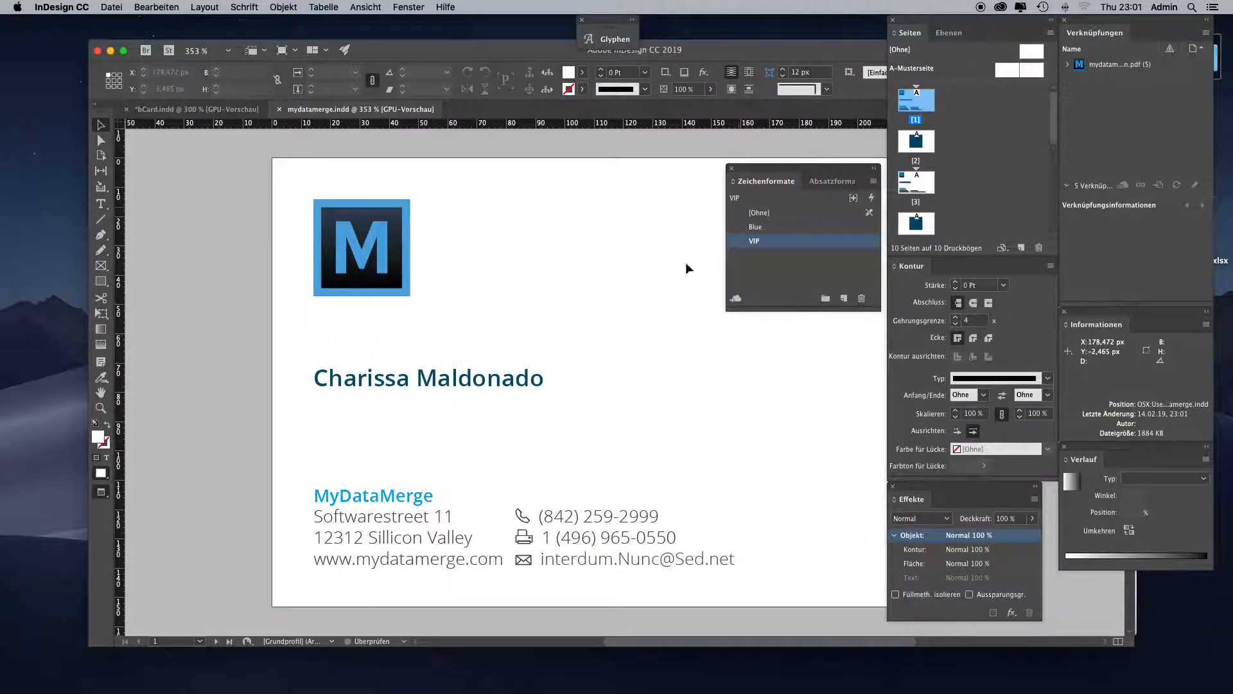
{"action": "left_click_drag", "start_coordinate": [629, 333], "coordinate": [537, 317]}
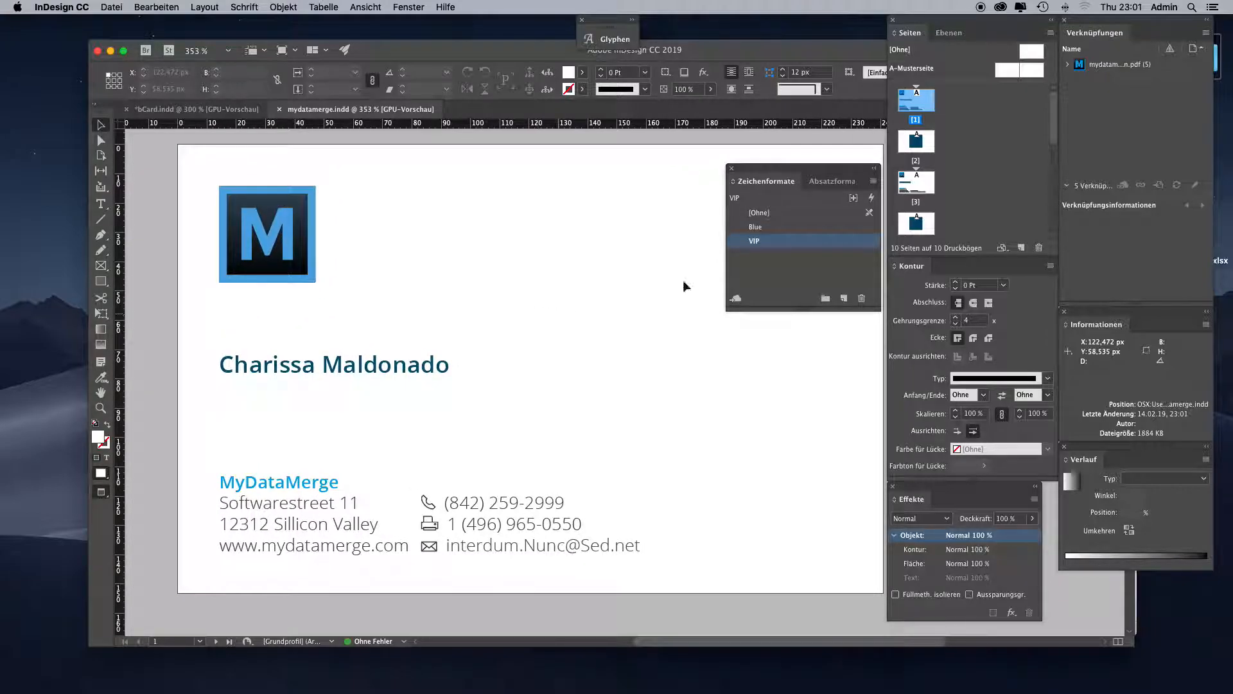
- Go to pages 3 and 5 and check the name color, phone and email lines on each card
{"action": "double_click", "coordinate": [917, 182]}
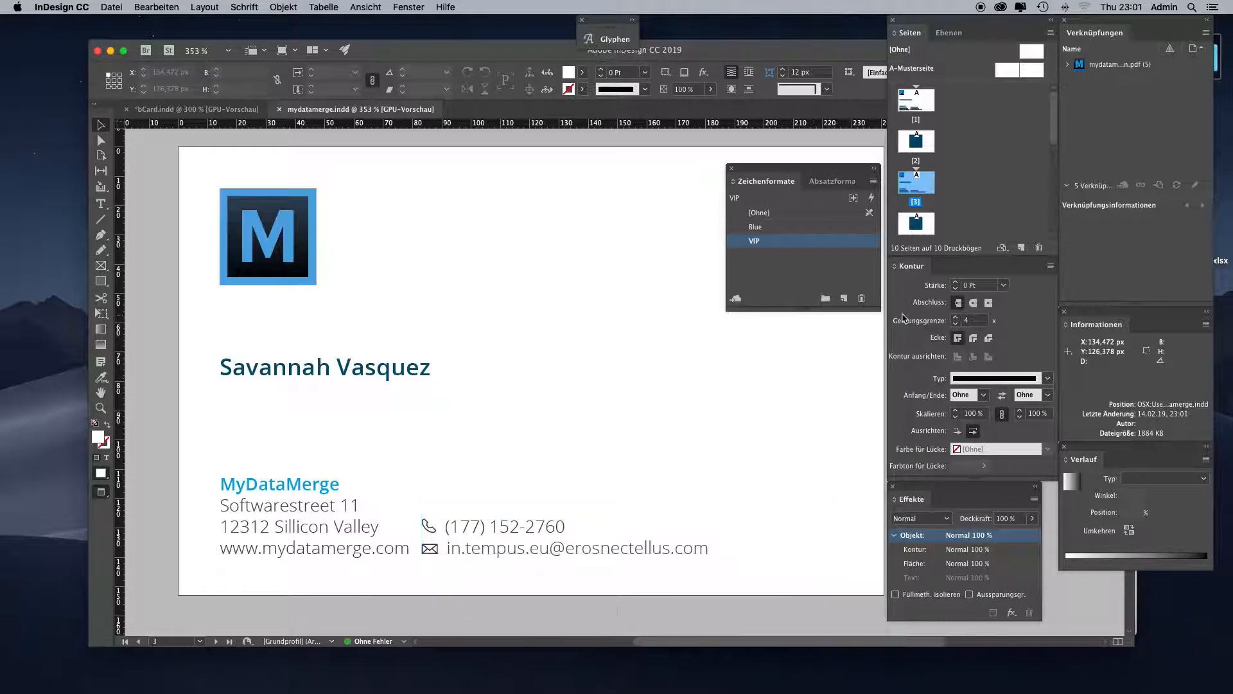
{"action": "left_click_drag", "start_coordinate": [1054, 126], "coordinate": [1054, 154]}
{"action": "double_click", "coordinate": [909, 187]}
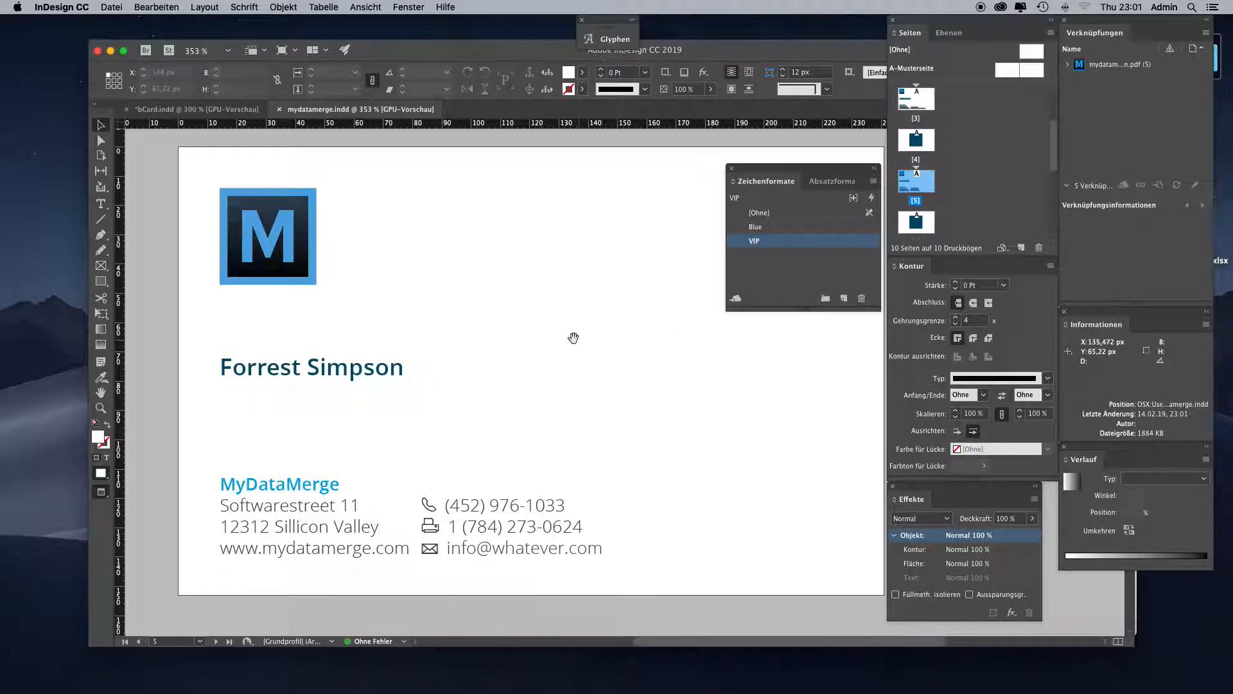
{"action": "left_click_drag", "start_coordinate": [576, 338], "coordinate": [593, 319]}
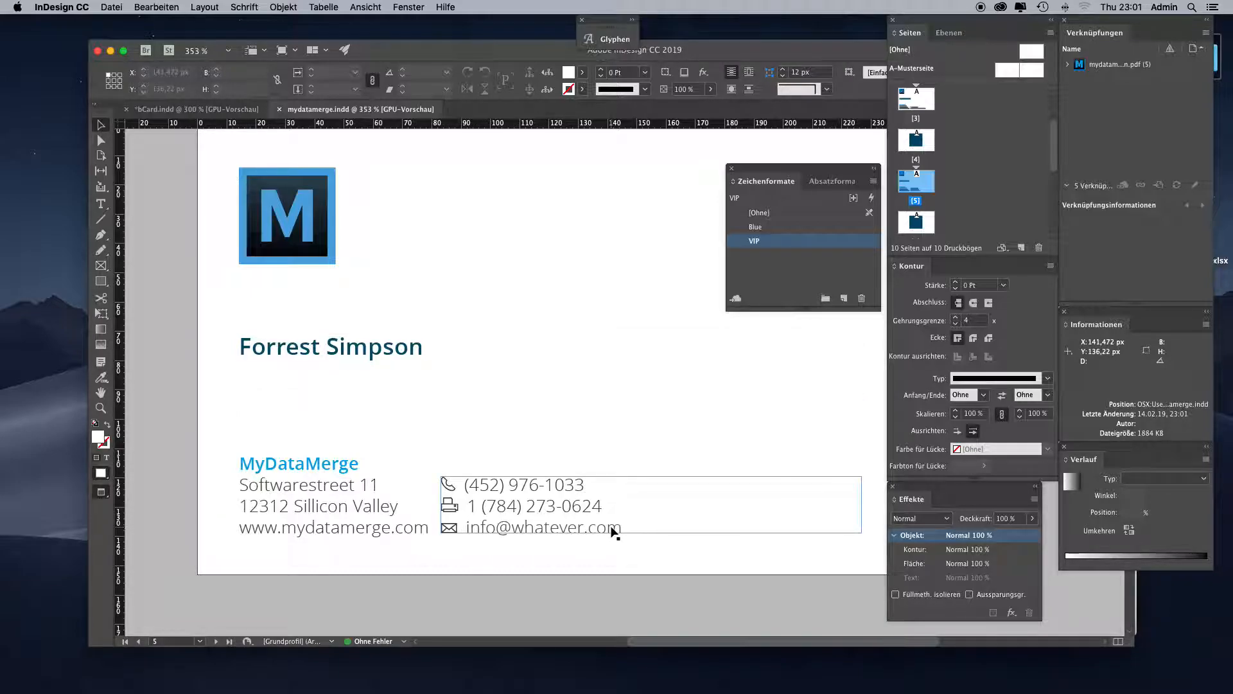
- Open the QR code on page 6 for editing, inspect its encoded content, and close the dialog
{"action": "scroll", "coordinate": [506, 418], "scroll_direction": "down", "scroll_amount": 10}
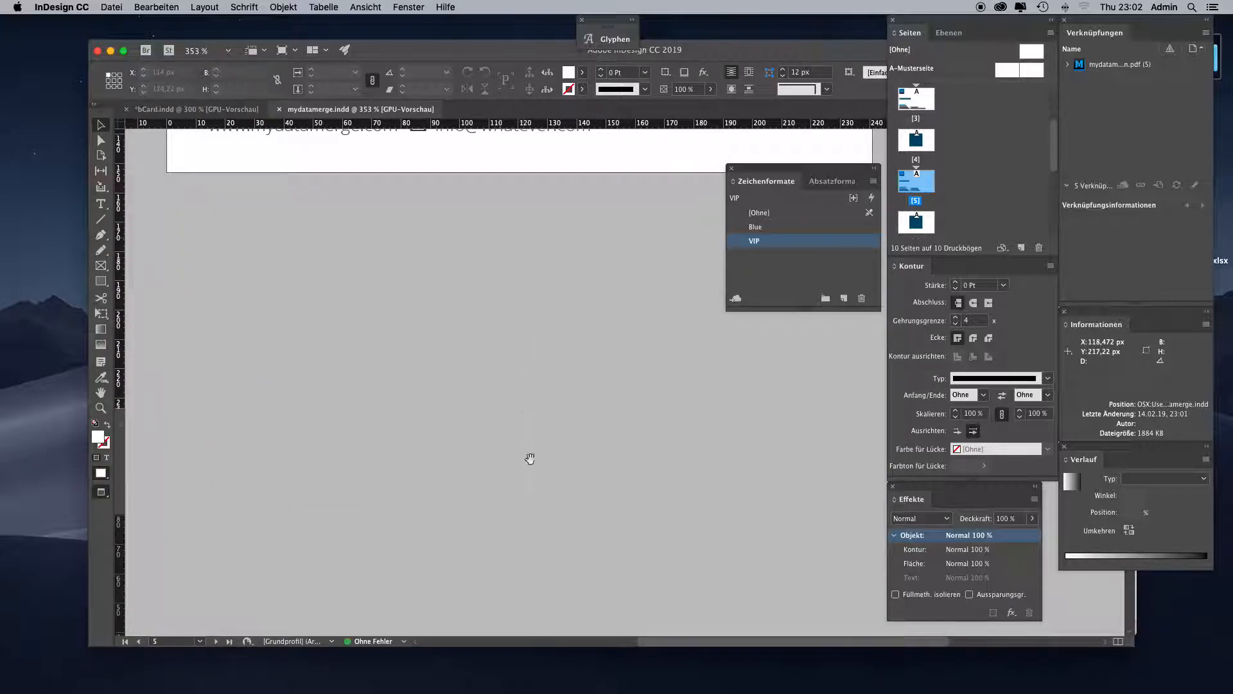
{"action": "scroll", "coordinate": [549, 469], "scroll_direction": "down", "scroll_amount": 5}
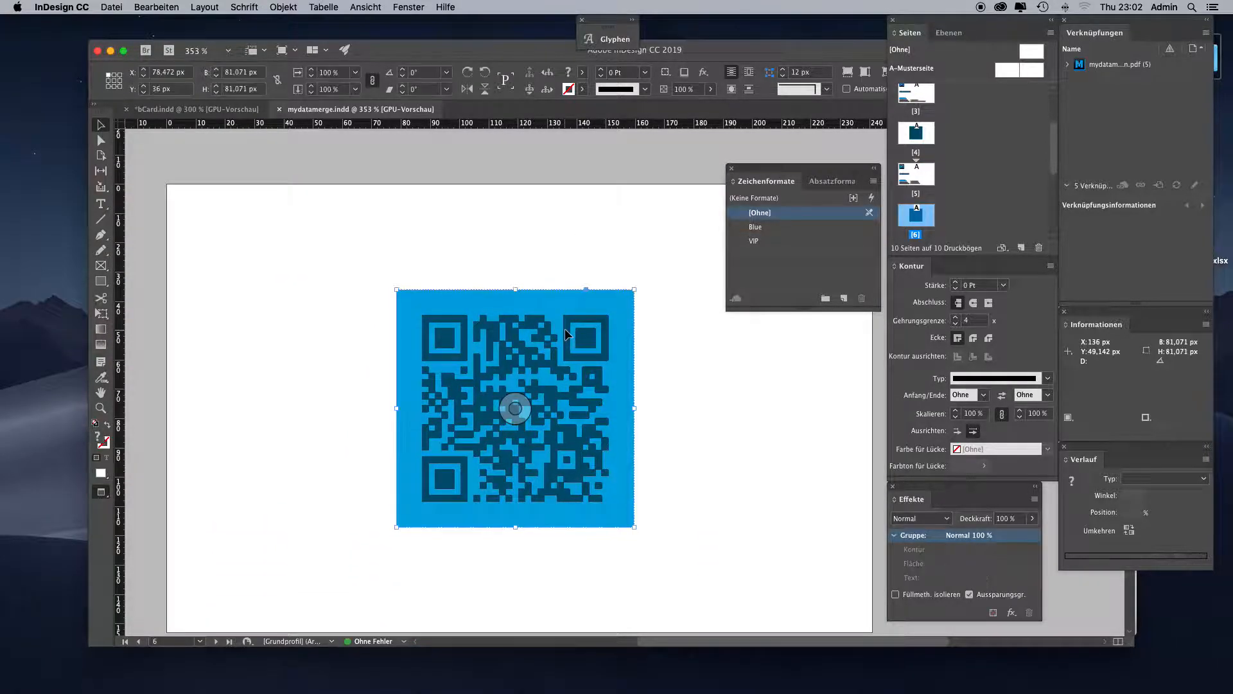
{"action": "right_click", "coordinate": [567, 332]}
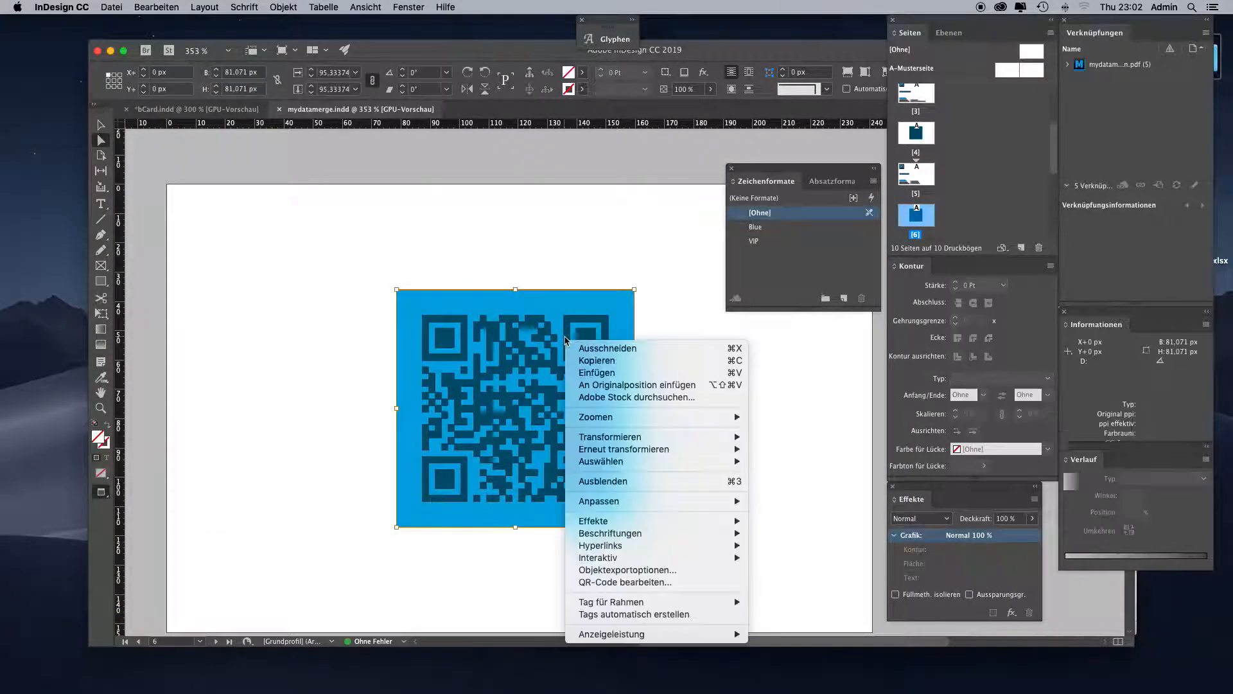
{"action": "left_click", "coordinate": [646, 586]}
{"action": "left_click_drag", "start_coordinate": [543, 281], "coordinate": [608, 283]}
{"action": "left_click", "coordinate": [657, 483]}
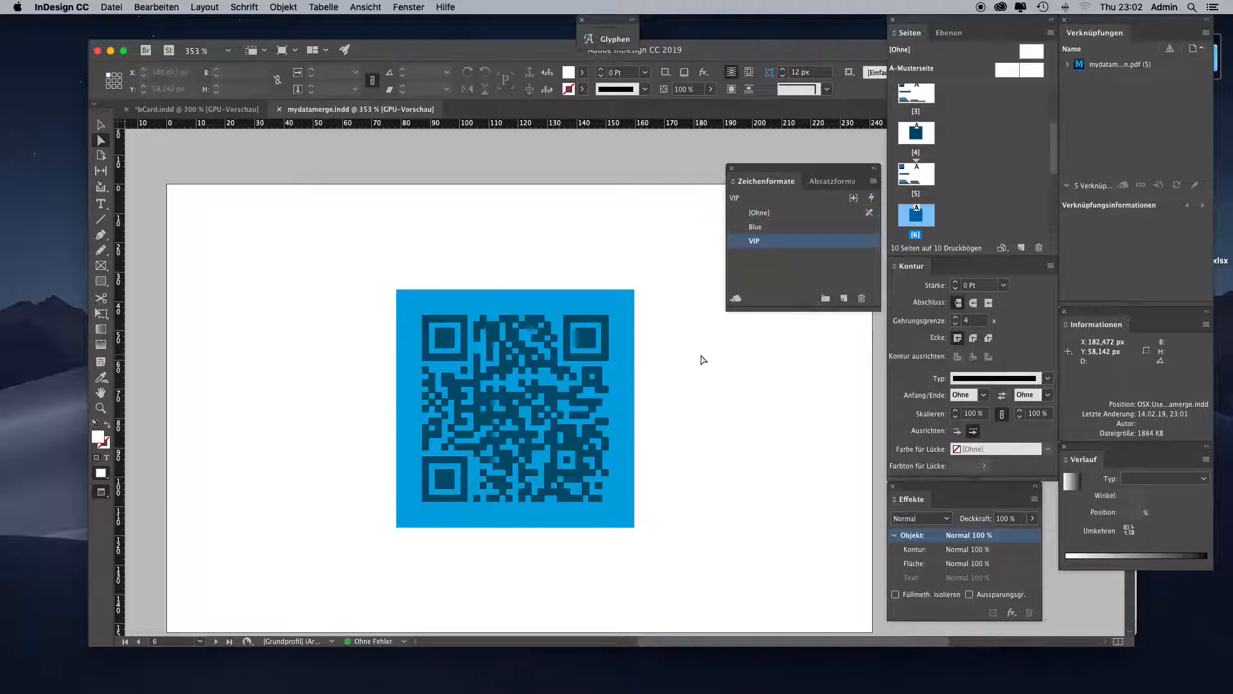
- Go to page 7 and check the coloring of the first and last name on the card
{"action": "scroll", "coordinate": [1054, 149], "scroll_direction": "down", "scroll_amount": 1}
{"action": "scroll", "coordinate": [1051, 149], "scroll_direction": "down", "scroll_amount": 2}
{"action": "double_click", "coordinate": [916, 142]}
{"action": "left_click_drag", "start_coordinate": [576, 436], "coordinate": [627, 361]}
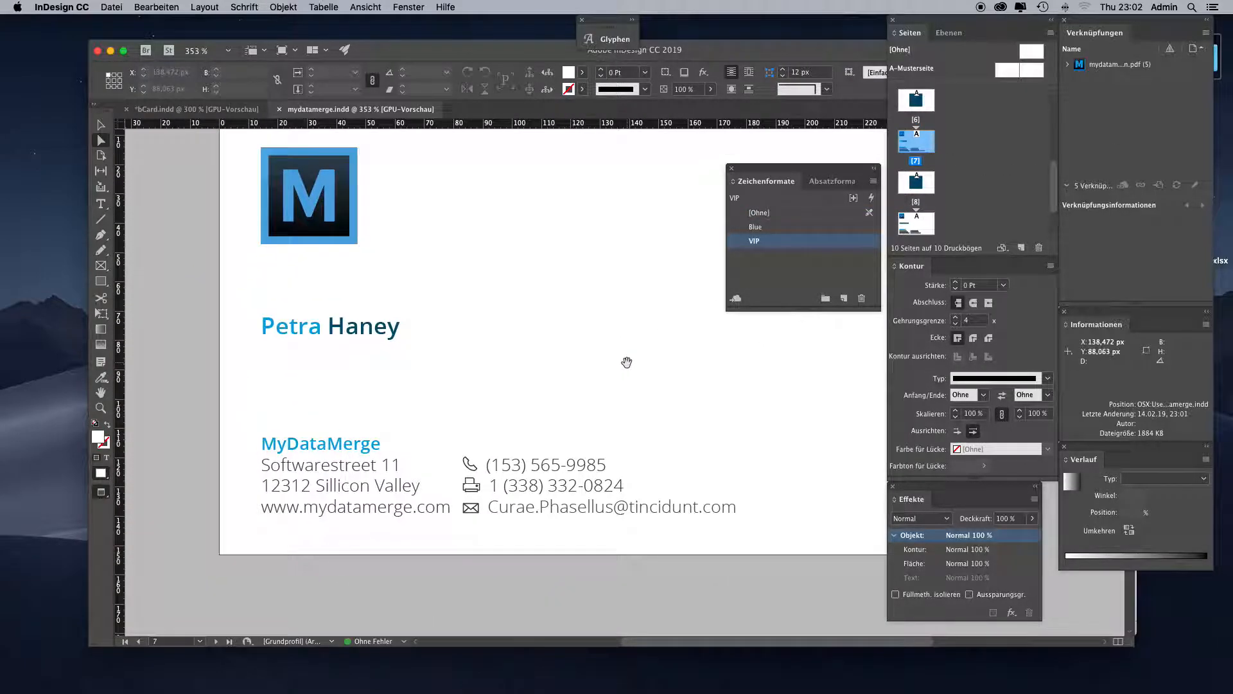
{"action": "left_click", "coordinate": [390, 371]}
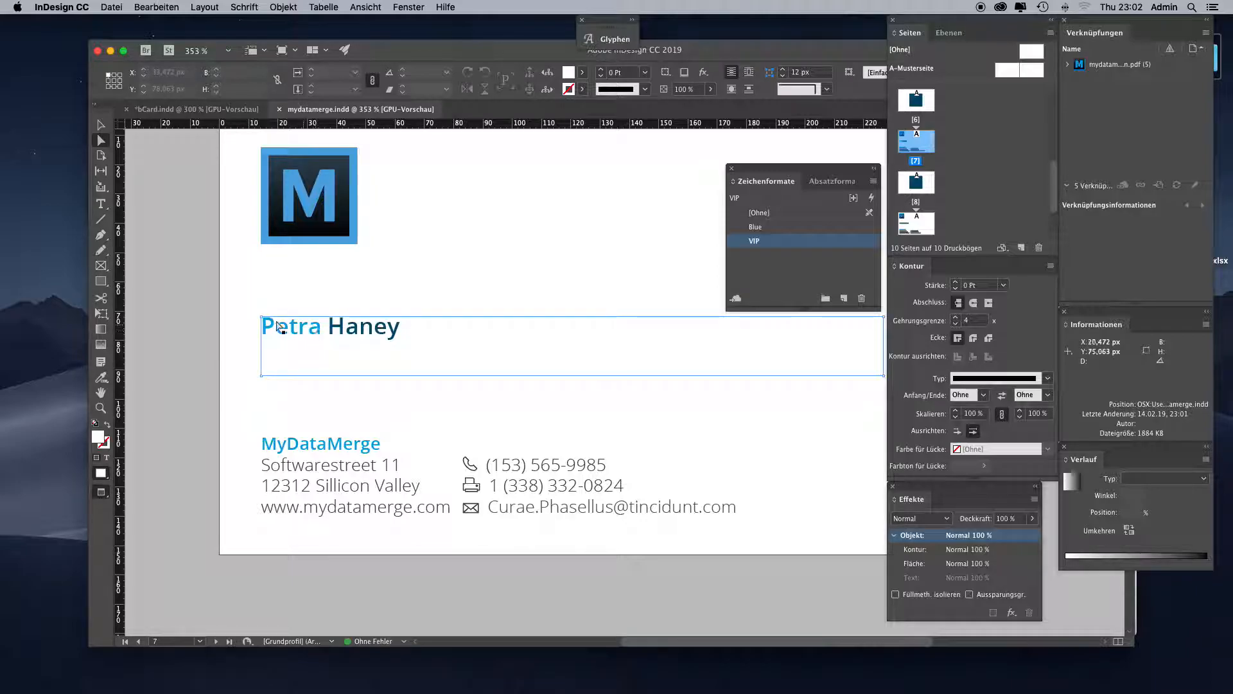